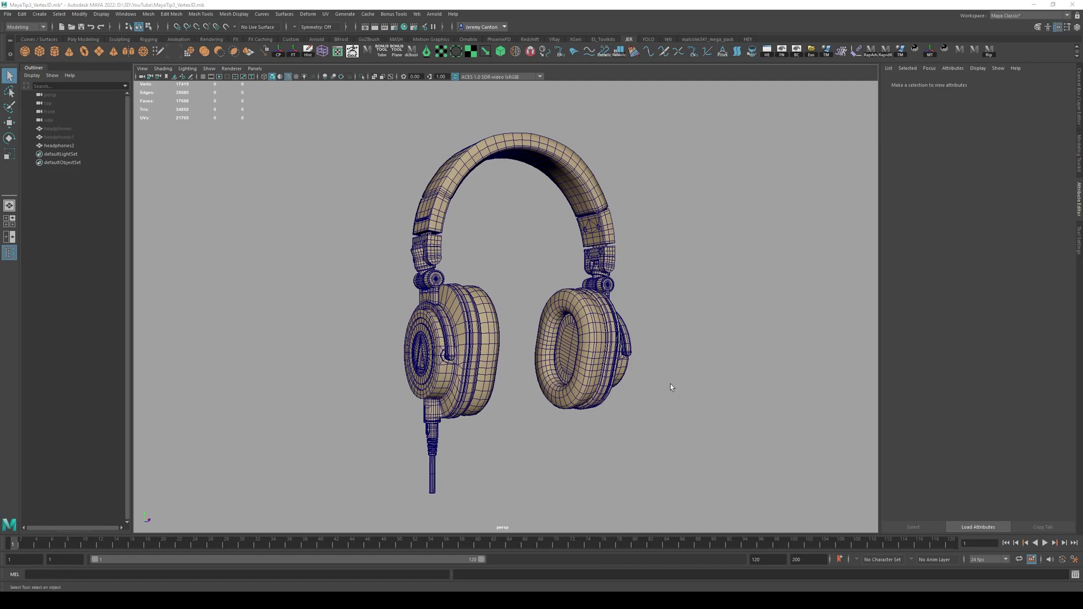
# Step: Select the headphones mesh and export the selection as an OBJ file named headphones in the MayaTip3 folder
pyautogui.keyDown('alt'); pyautogui.moveTo(671, 384); pyautogui.dragTo(762, 381); pyautogui.keyUp('alt')
pyautogui.keyDown('alt'); pyautogui.moveTo(627, 370); pyautogui.dragTo(784, 361); pyautogui.keyUp('alt')
pyautogui.click(501, 340)
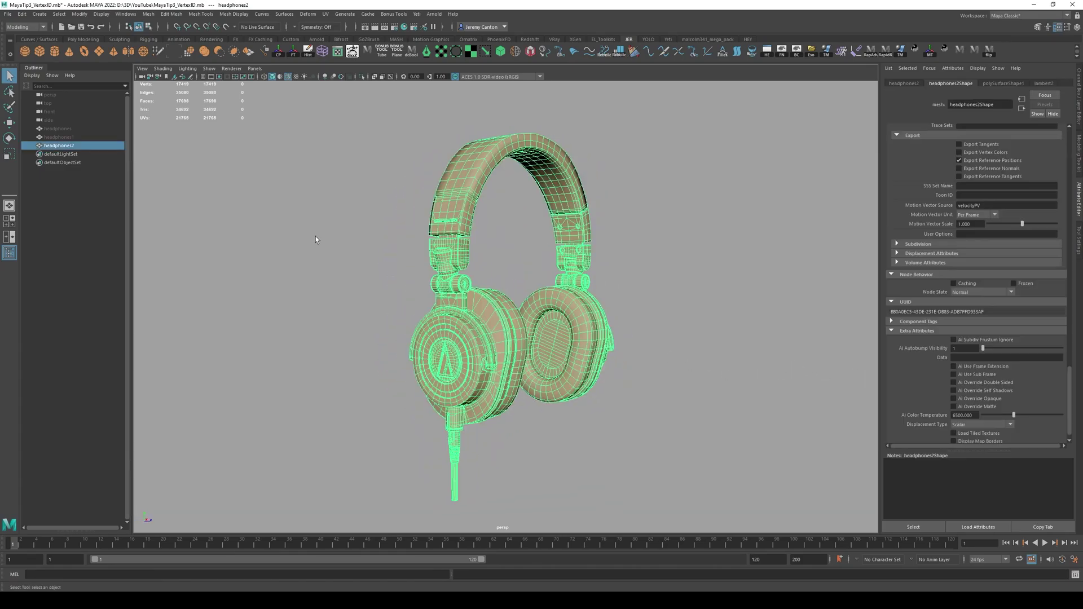
pyautogui.click(8, 14)
pyautogui.click(40, 125)
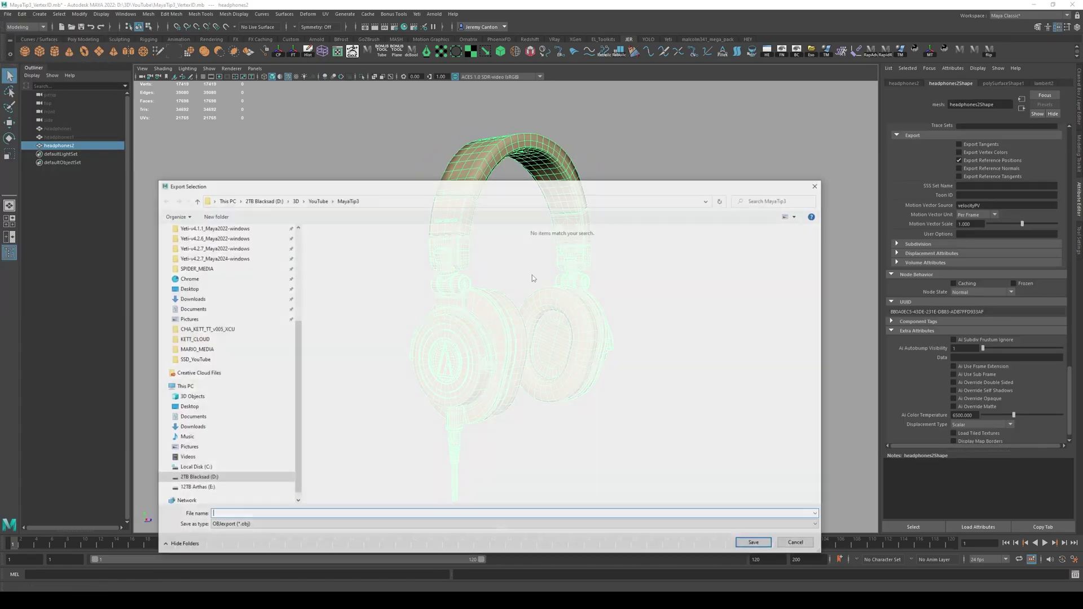
pyautogui.write('headphones')
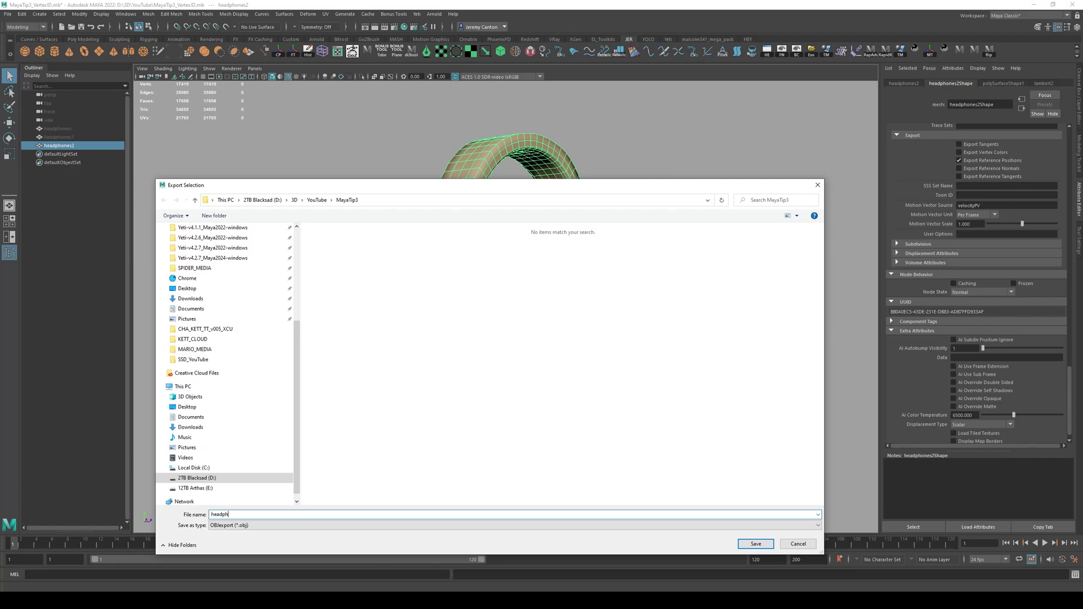
pyautogui.press('Return')
# Step: Open the exported headphones.obj from the MayaTip3 folder as plain text in Notepad
pyautogui.click(192, 600)
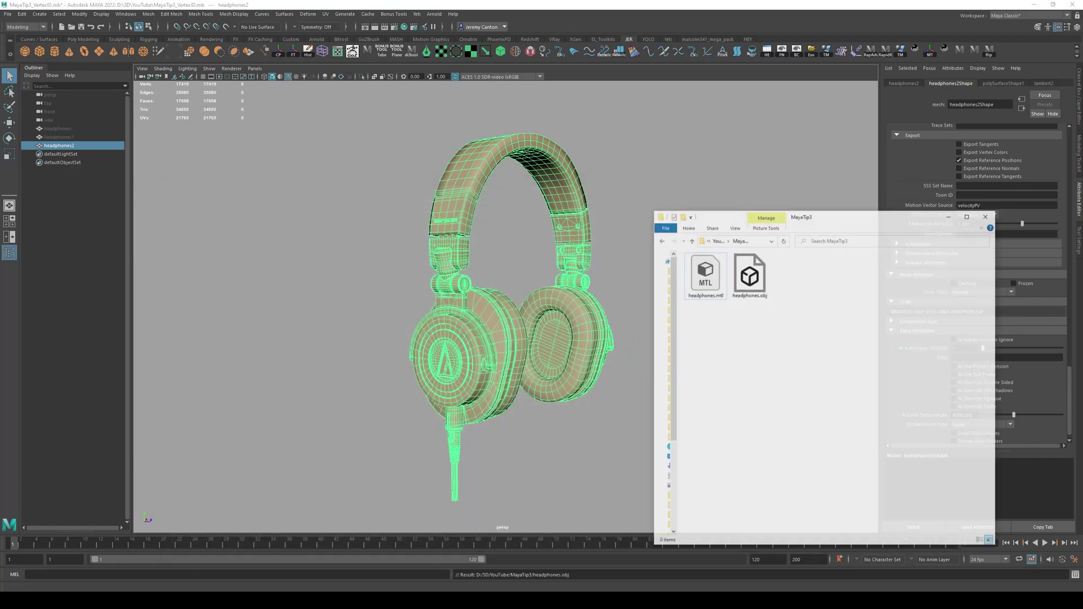
pyautogui.click(782, 271)
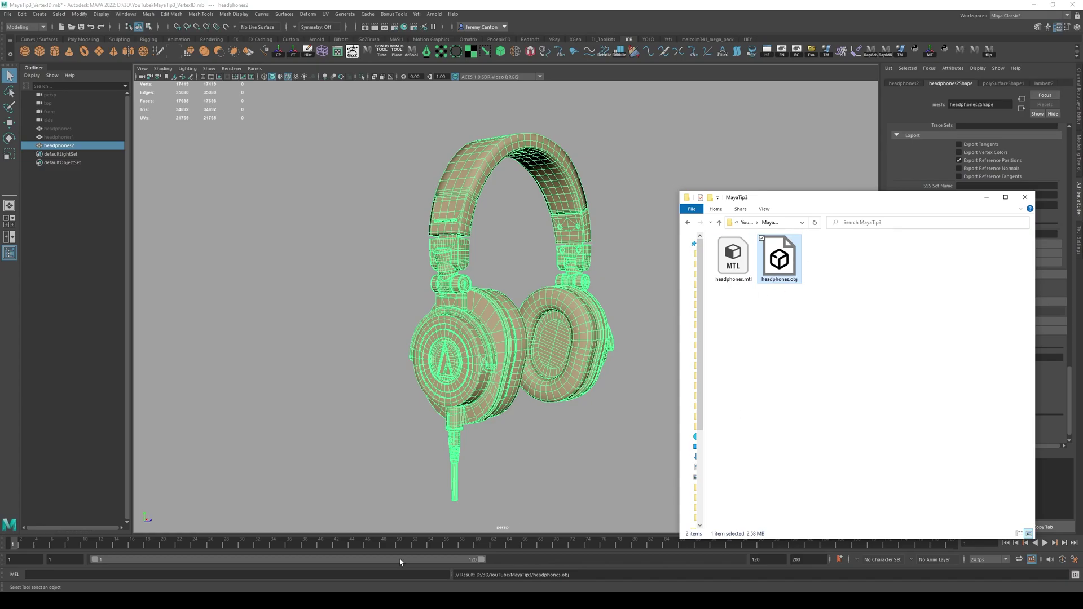
pyautogui.moveTo(237, 600)
pyautogui.click(264, 561)
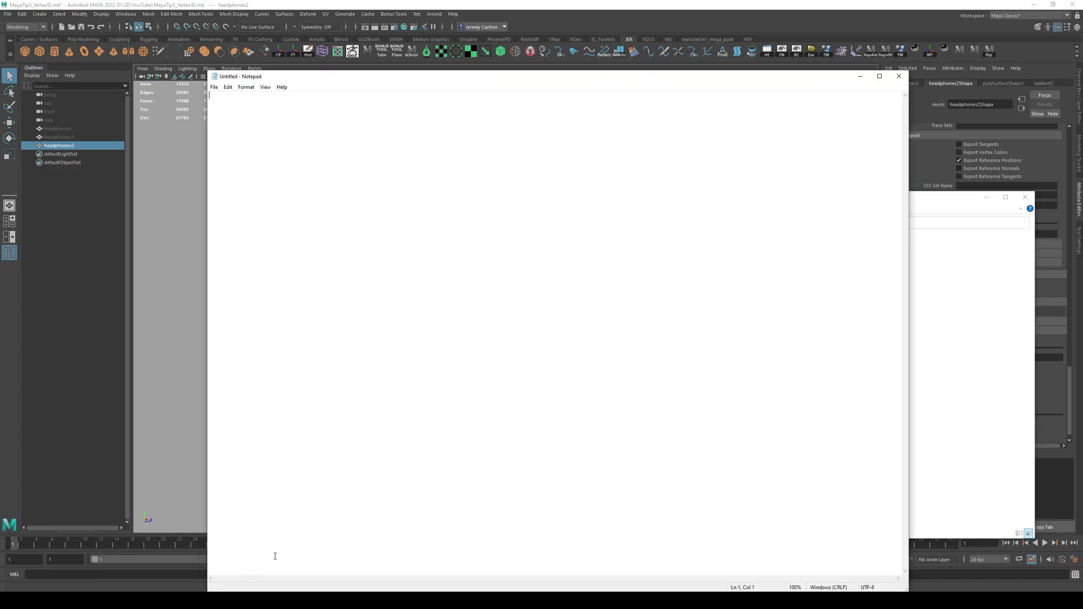
pyautogui.moveTo(909, 129); pyautogui.dragTo(586, 164)
pyautogui.click(907, 305)
pyautogui.moveTo(779, 260); pyautogui.dragTo(467, 252)
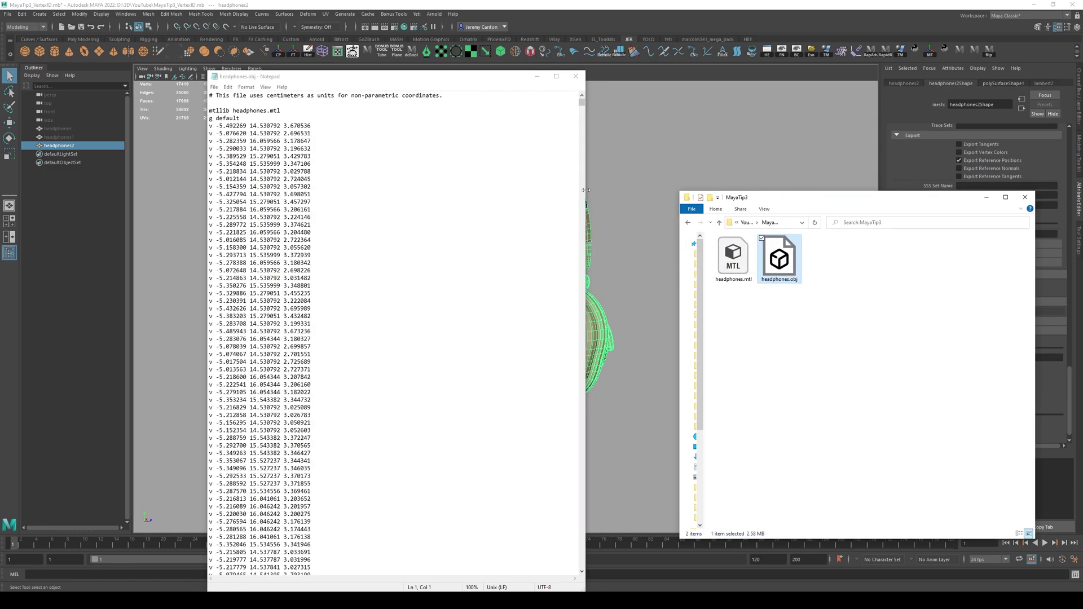
# Step: Minimize the MayaTip3 folder window, then resize and position the headphones.obj text window over the Maya viewport
pyautogui.moveTo(585, 190); pyautogui.dragTo(818, 188)
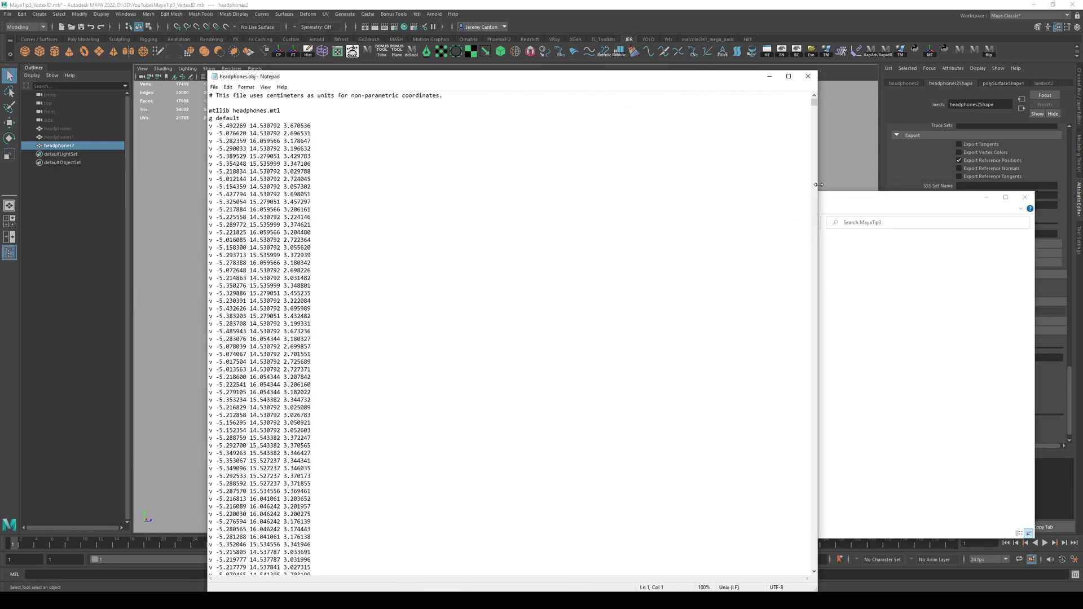
pyautogui.click(987, 197)
pyautogui.moveTo(814, 103)
pyautogui.mouseDown()
pyautogui.moveTo(797, 167)
pyautogui.moveTo(802, 100)
pyautogui.mouseUp()
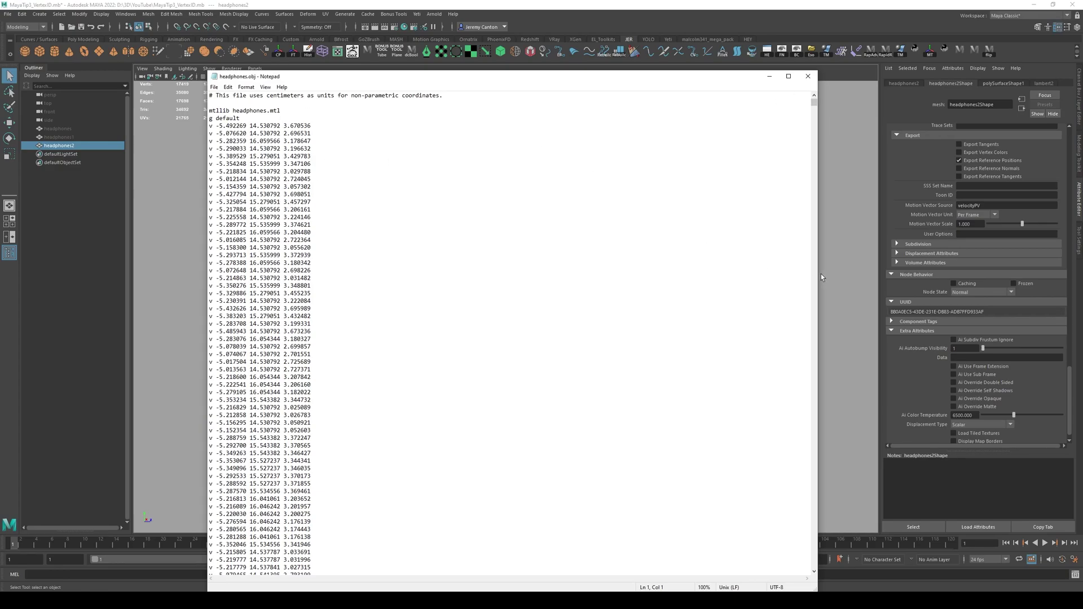
pyautogui.moveTo(821, 278); pyautogui.dragTo(908, 277)
pyautogui.moveTo(422, 82); pyautogui.dragTo(585, 88)
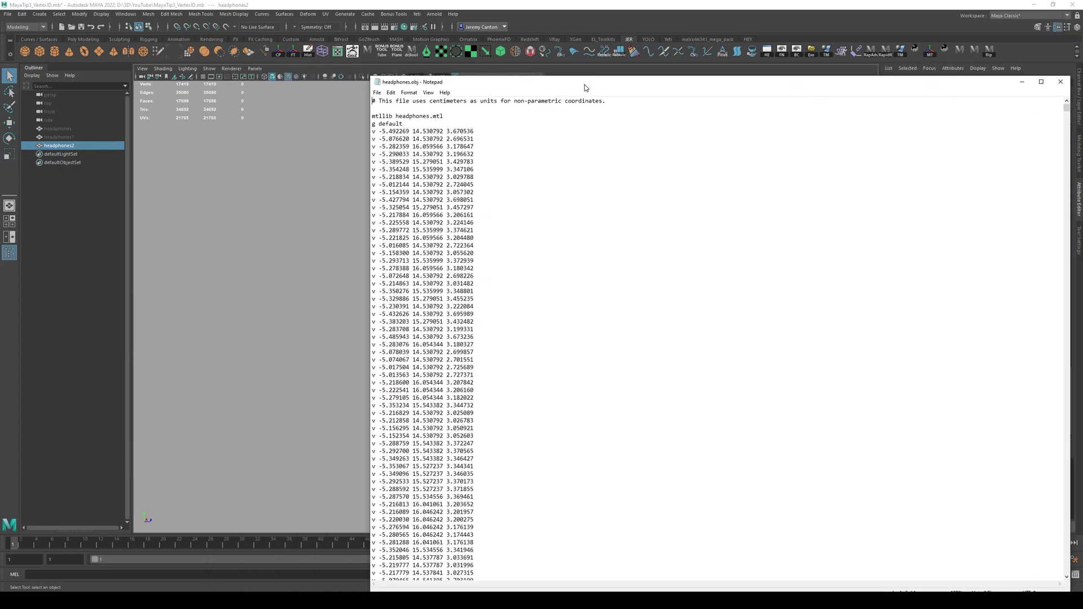
pyautogui.moveTo(509, 86); pyautogui.dragTo(395, 146)
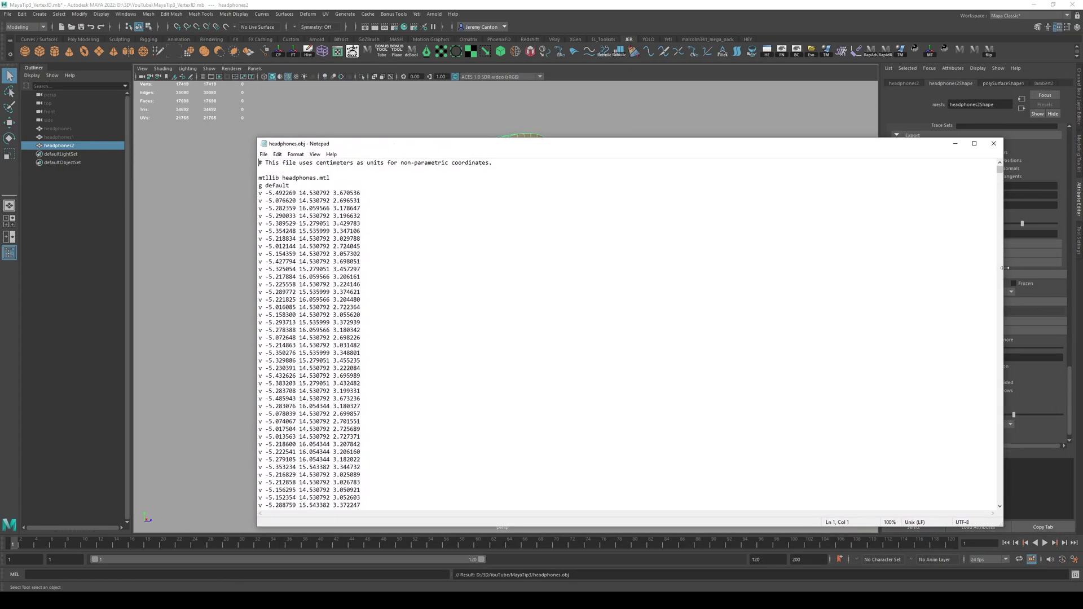
pyautogui.moveTo(1001, 273); pyautogui.dragTo(757, 273)
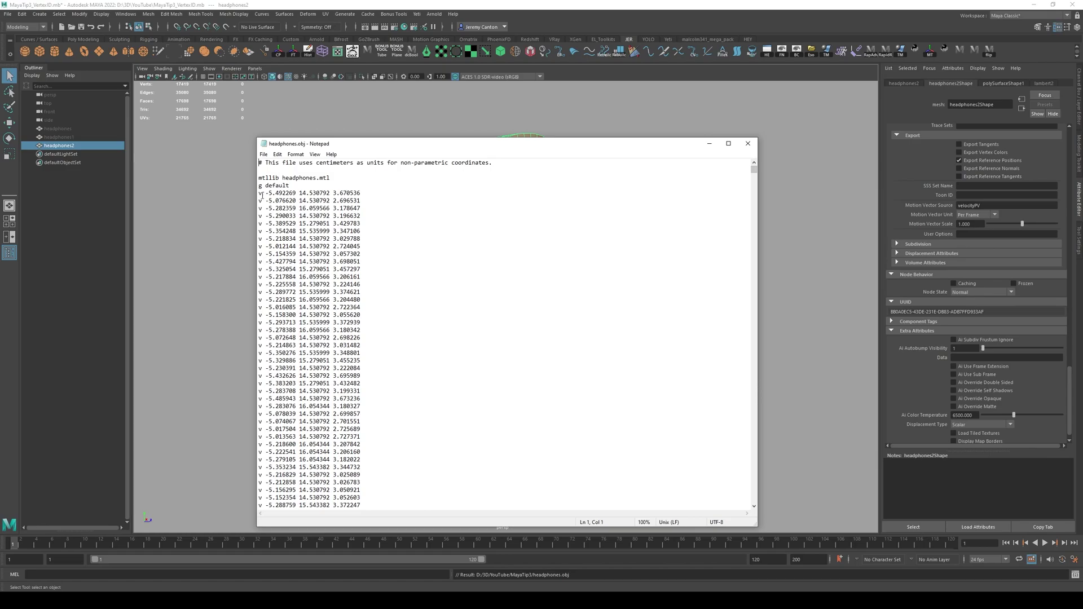
# Step: Examine the vertex position lines starting with v and their three coordinate columns in headphones.obj
pyautogui.moveTo(260, 193); pyautogui.dragTo(361, 194)
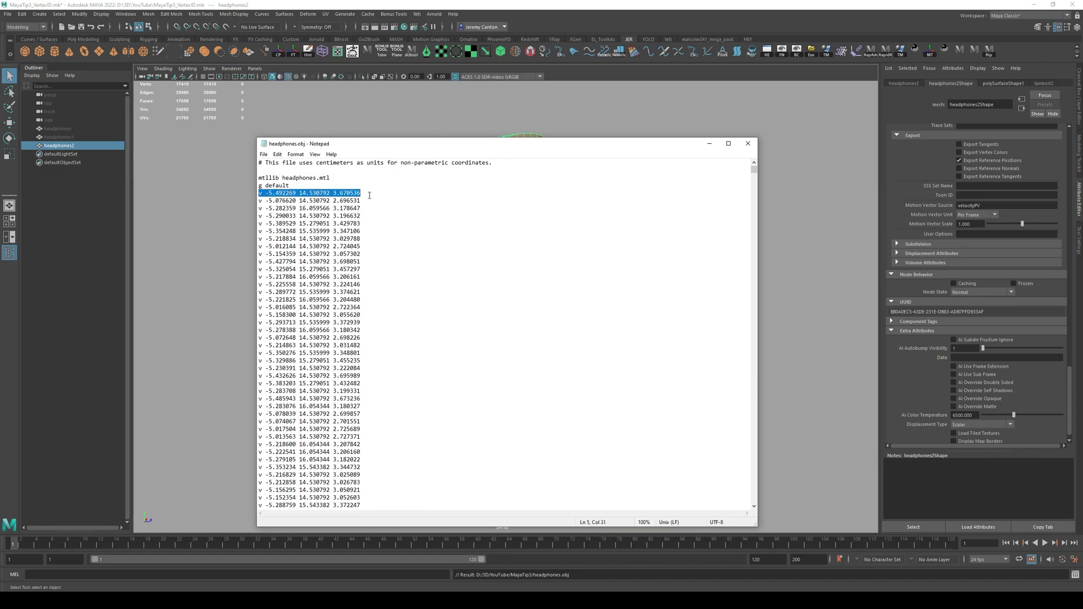
pyautogui.click(265, 200)
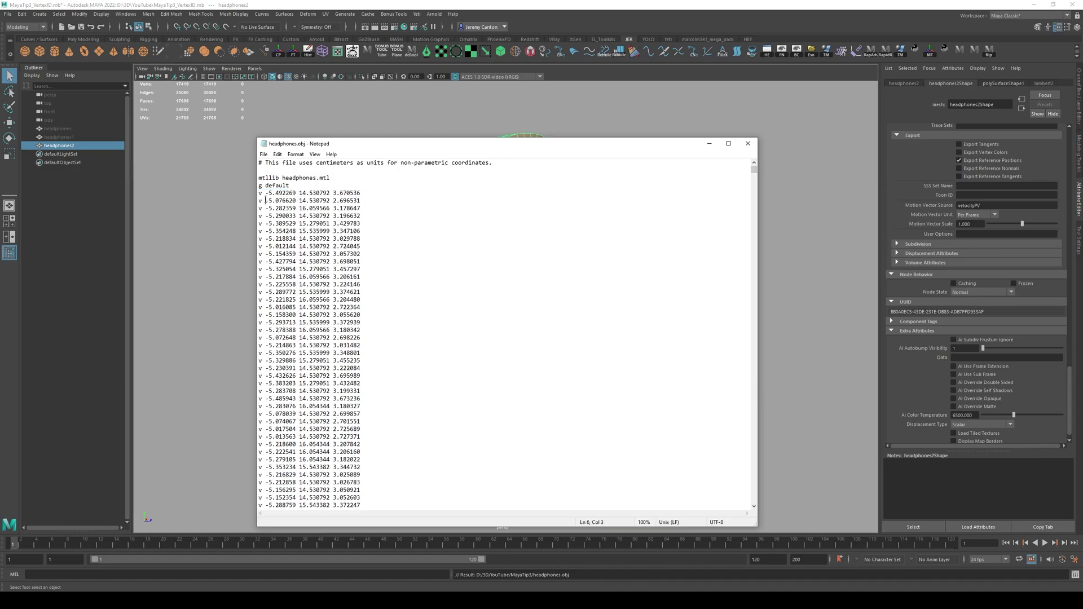
pyautogui.moveTo(296, 193); pyautogui.dragTo(355, 505)
pyautogui.click(336, 193)
pyautogui.click(377, 208)
pyautogui.click(692, 221)
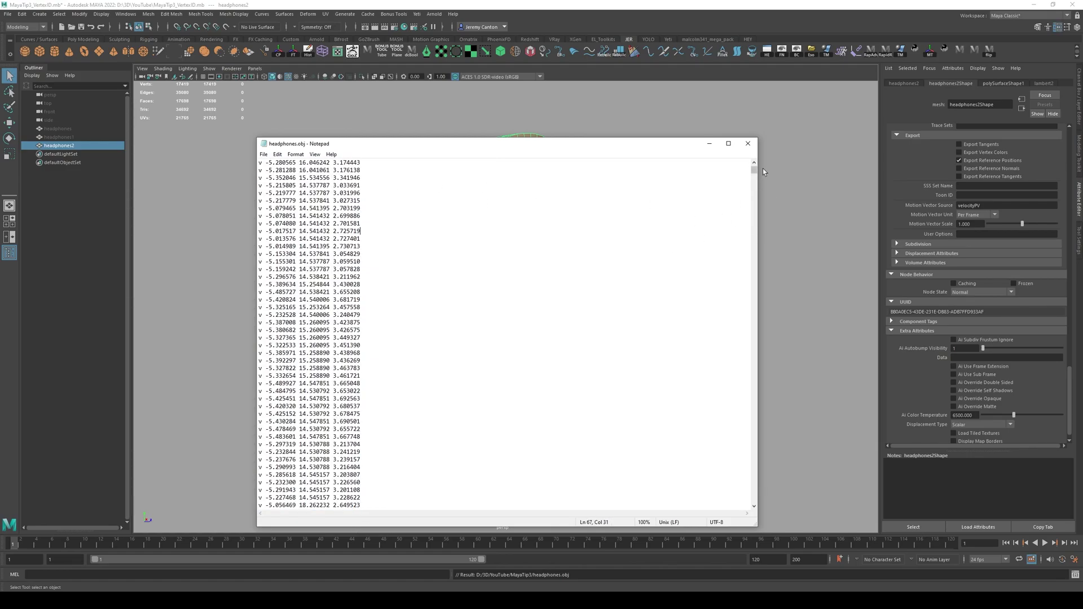
# Step: Examine where the texture coordinate lines (vt) begin in headphones.obj and inspect the vertex normal lines (vn)
pyautogui.moveTo(753, 170); pyautogui.dragTo(745, 245)
pyautogui.scroll(13, 302, 192)
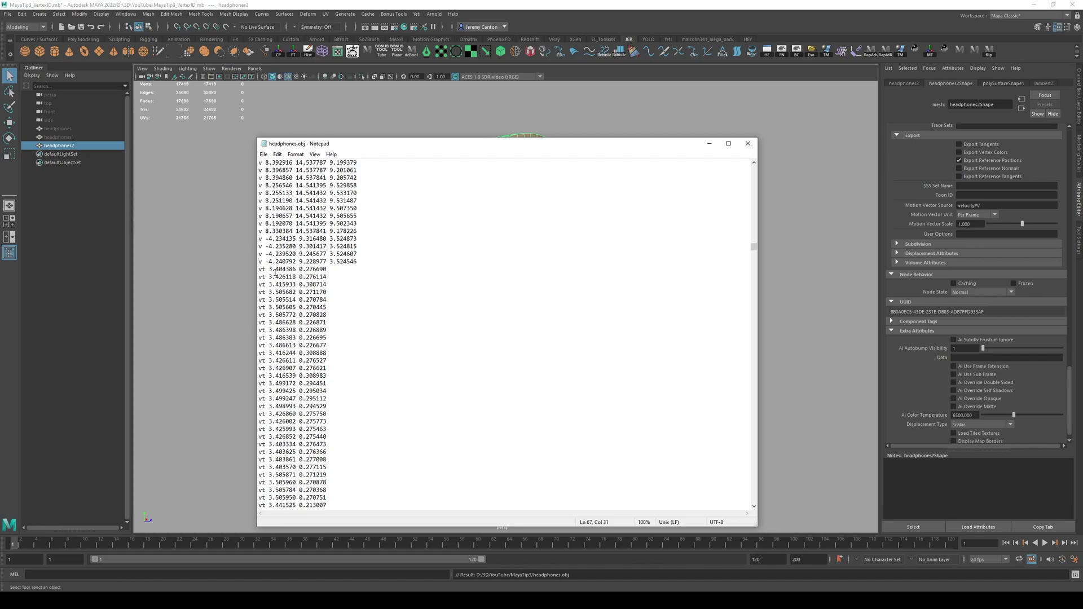
pyautogui.click(296, 276)
pyautogui.scroll(-13, 291, 277)
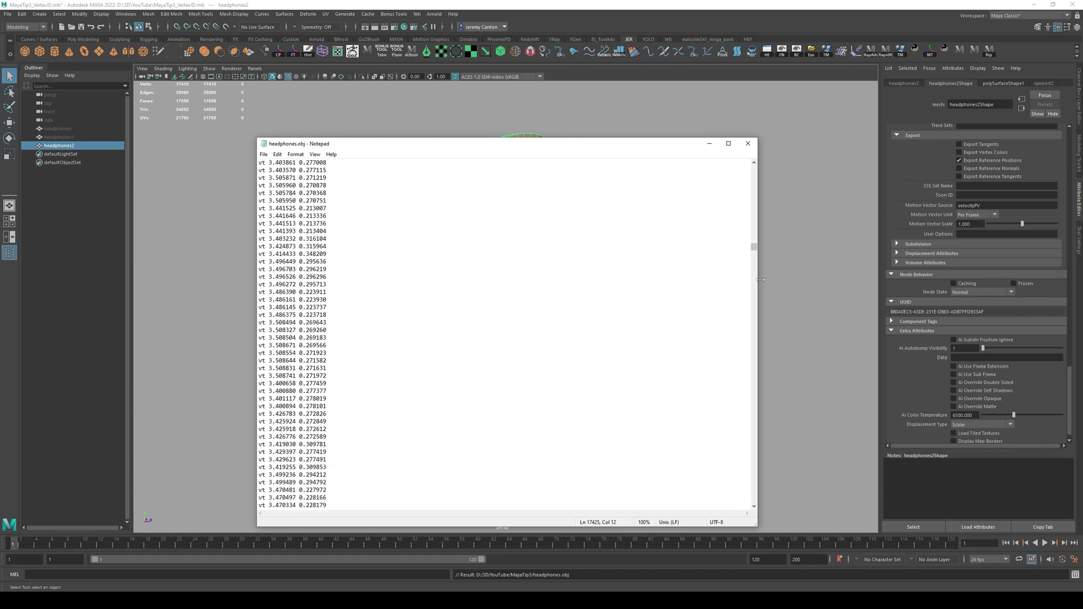
pyautogui.moveTo(755, 248); pyautogui.dragTo(737, 344)
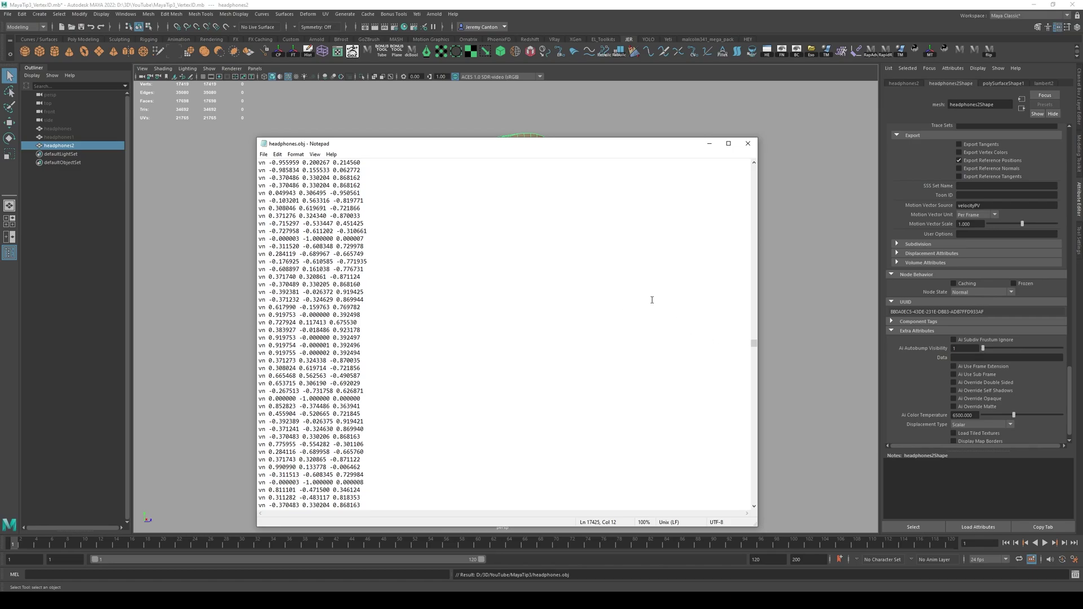
# Step: Examine the face lines starting with f, focusing on the vertex/UV/normal indices of the first face under the headphones2 group
pyautogui.moveTo(754, 343); pyautogui.dragTo(727, 425)
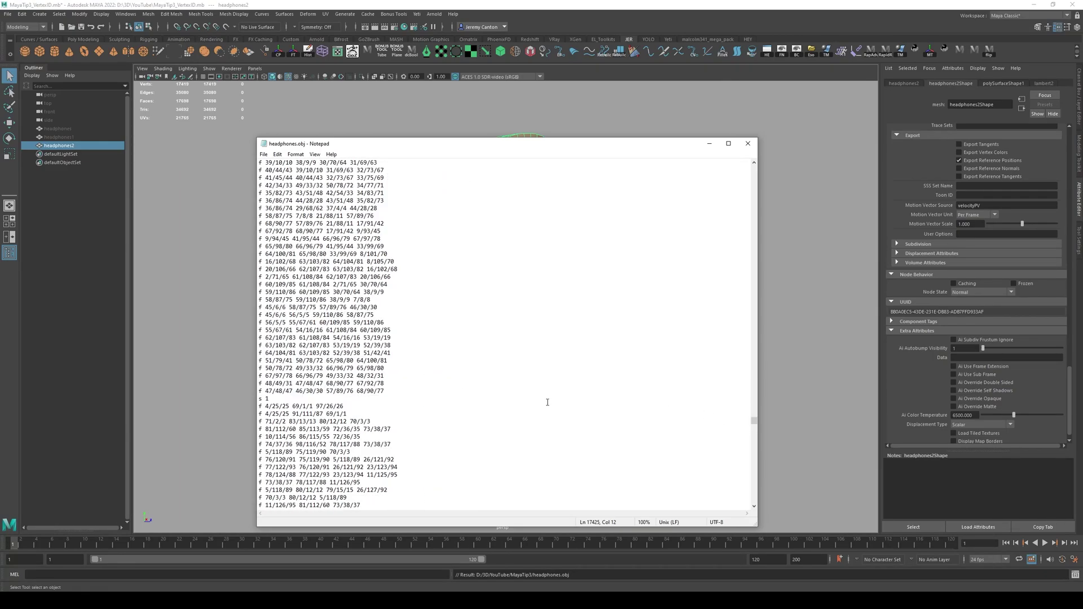
pyautogui.scroll(-1, 423, 383)
pyautogui.scroll(15, 423, 383)
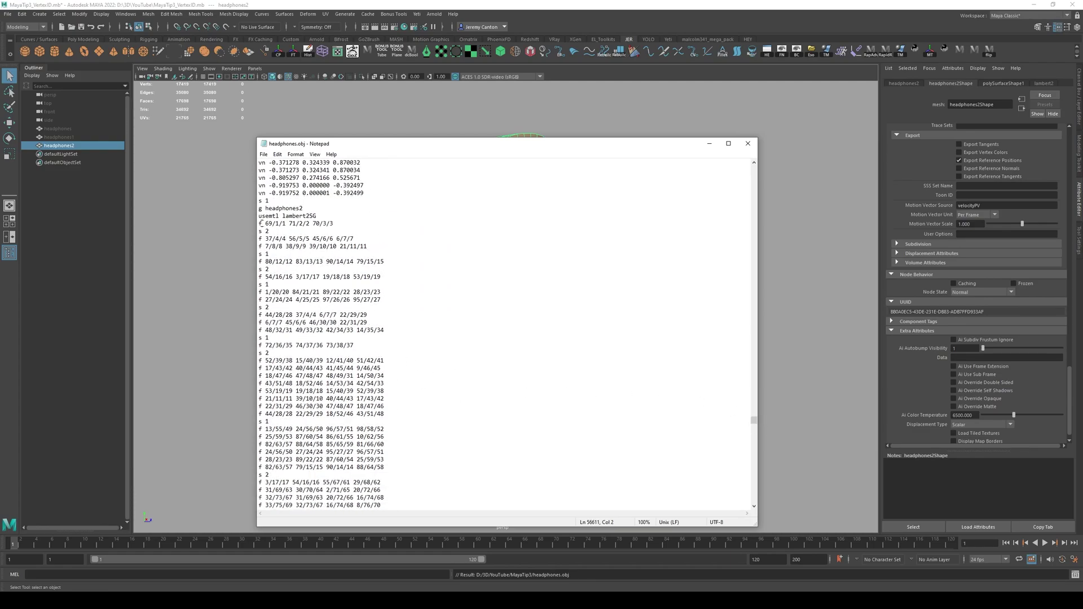
pyautogui.moveTo(262, 224); pyautogui.dragTo(281, 224)
pyautogui.click(321, 224)
pyautogui.hotkey('shift', 'Left')
pyautogui.hotkey('shift', 'Left')
pyautogui.hotkey('shift', 'Left')
pyautogui.moveTo(277, 224); pyautogui.dragTo(281, 224)
pyautogui.moveTo(286, 223); pyautogui.dragTo(258, 222)
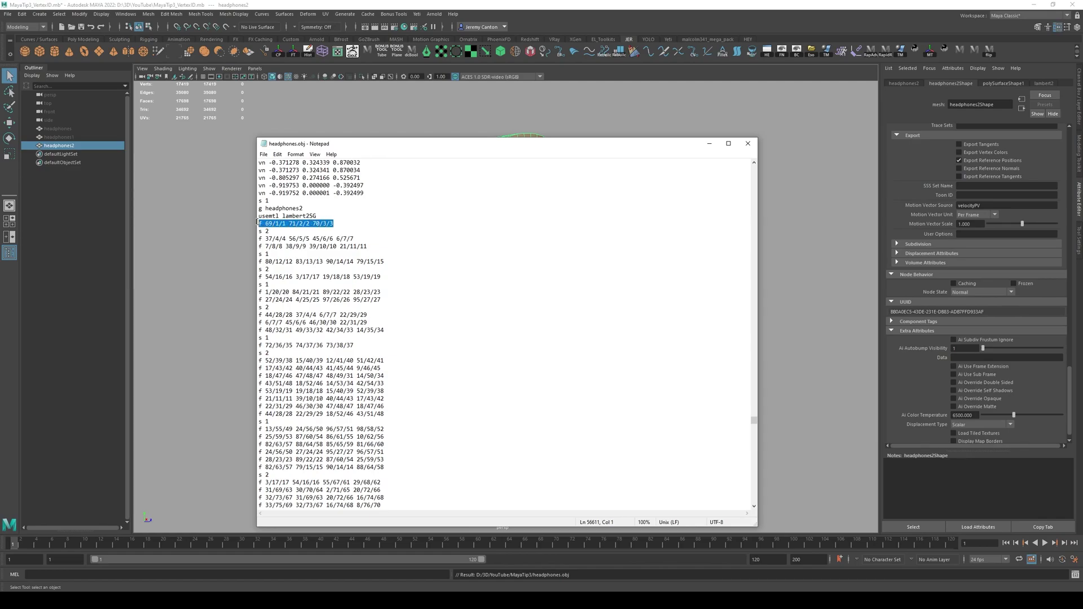
pyautogui.click(276, 224)
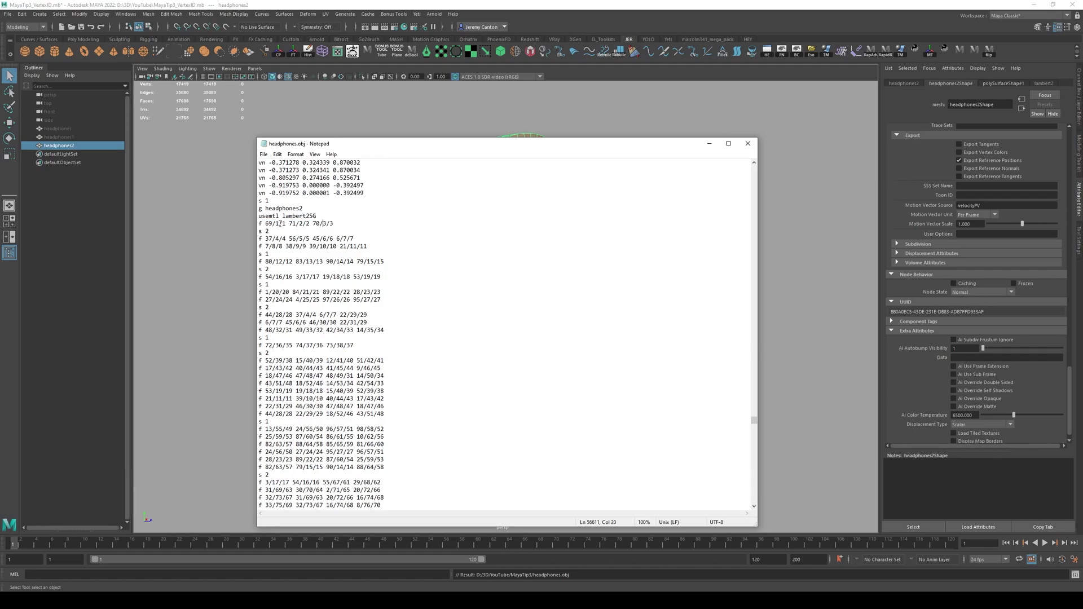
pyautogui.click(303, 223)
pyautogui.moveTo(265, 224); pyautogui.dragTo(255, 224)
pyautogui.scroll(-8, 340, 319)
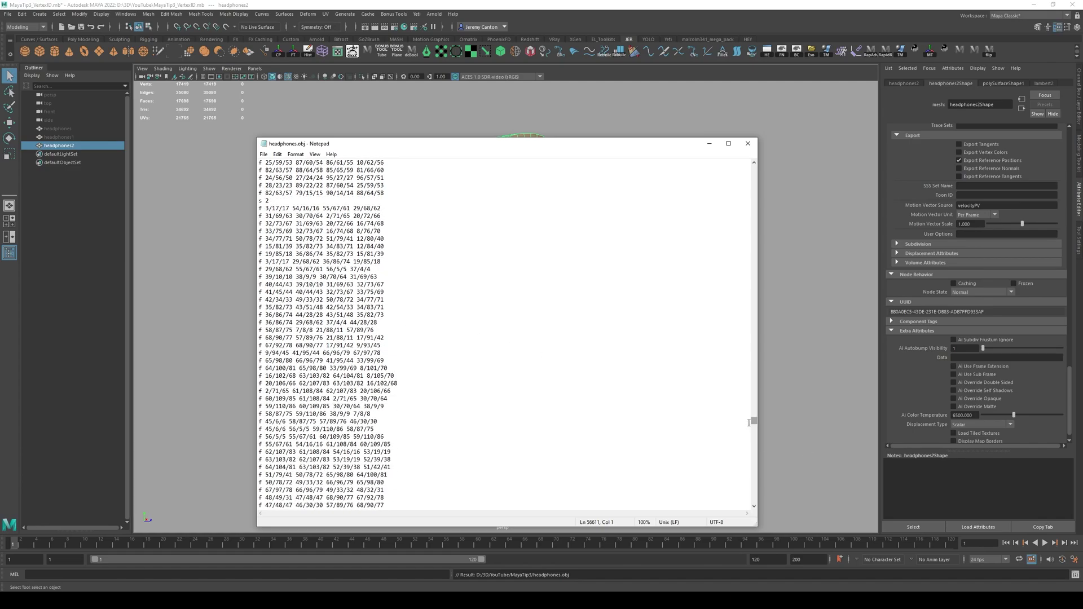
# Step: Select and copy all vertex position lines in headphones.obj, from the first v line to the last one before the vt entries
pyautogui.moveTo(752, 423); pyautogui.dragTo(754, 469)
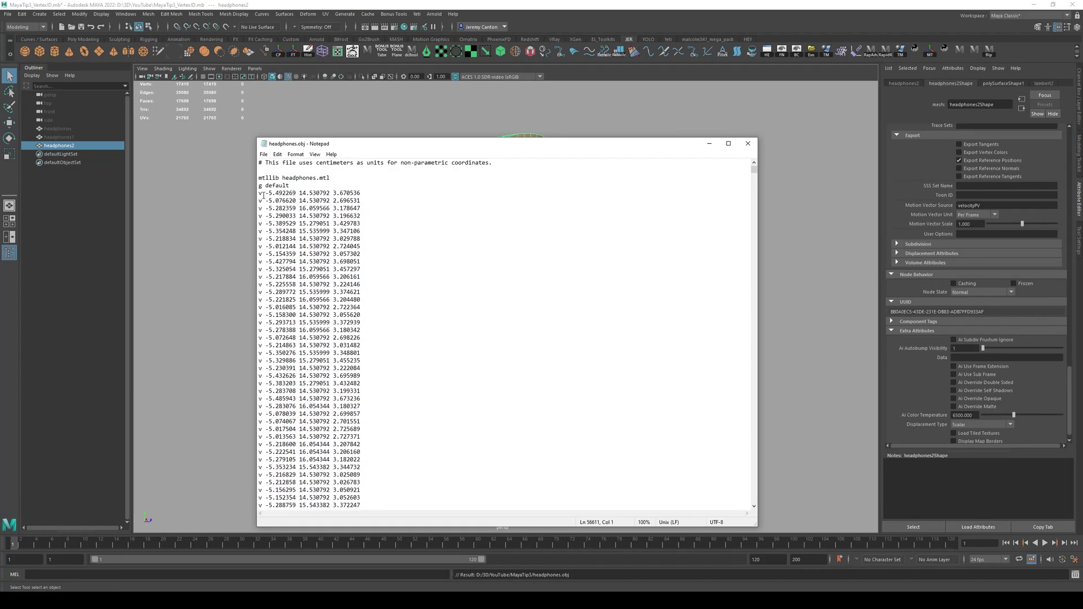
pyautogui.click(259, 193)
pyautogui.moveTo(755, 171); pyautogui.dragTo(747, 249)
pyautogui.scroll(-15, 485, 353)
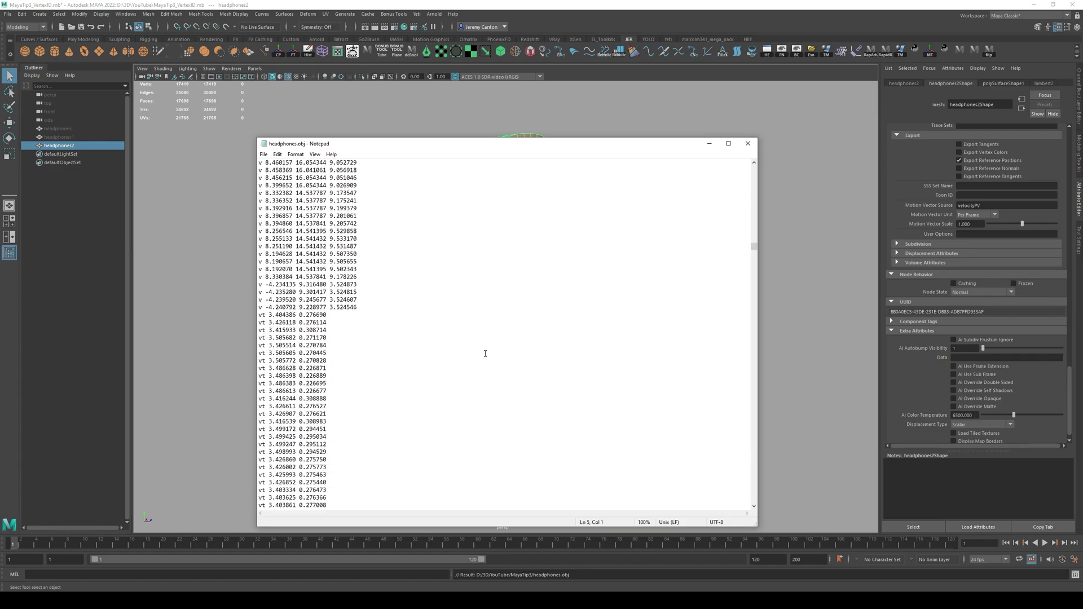
pyautogui.keyDown('shift'); pyautogui.click(358, 307); pyautogui.keyUp('shift')
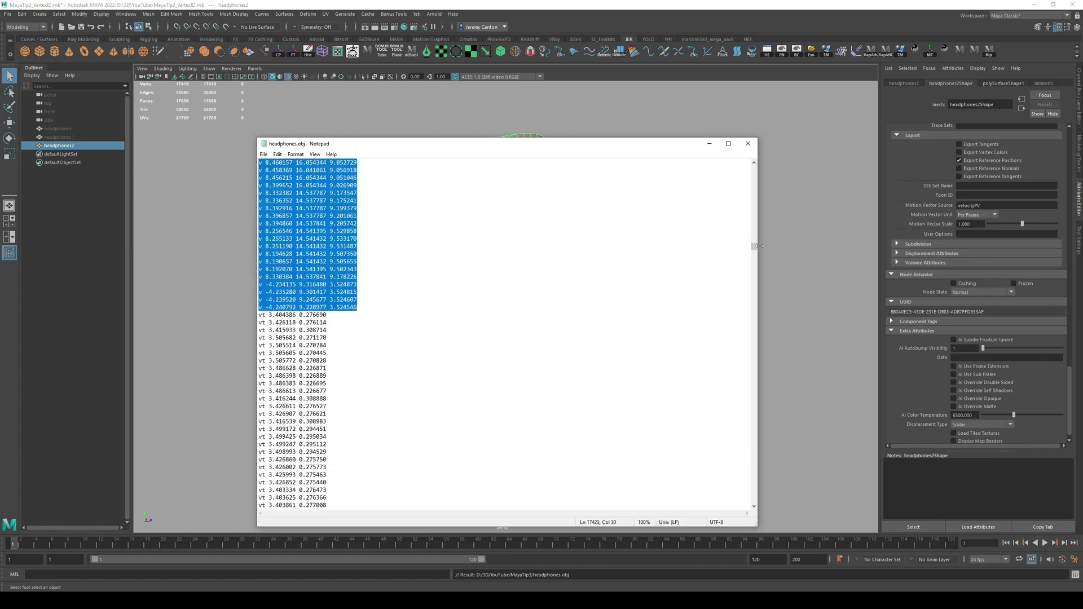
pyautogui.moveTo(754, 247); pyautogui.dragTo(752, 169)
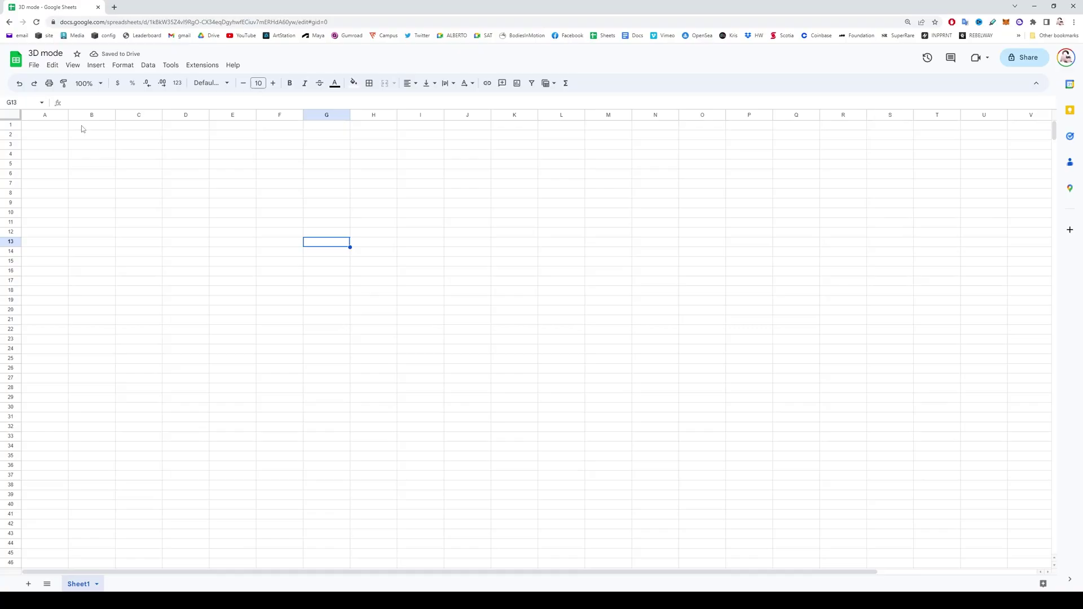
# Step: Switch to the 3D mode spreadsheet in Google Sheets, paste the vertex lines from cell A1 down, and widen column A
pyautogui.click(59, 128)
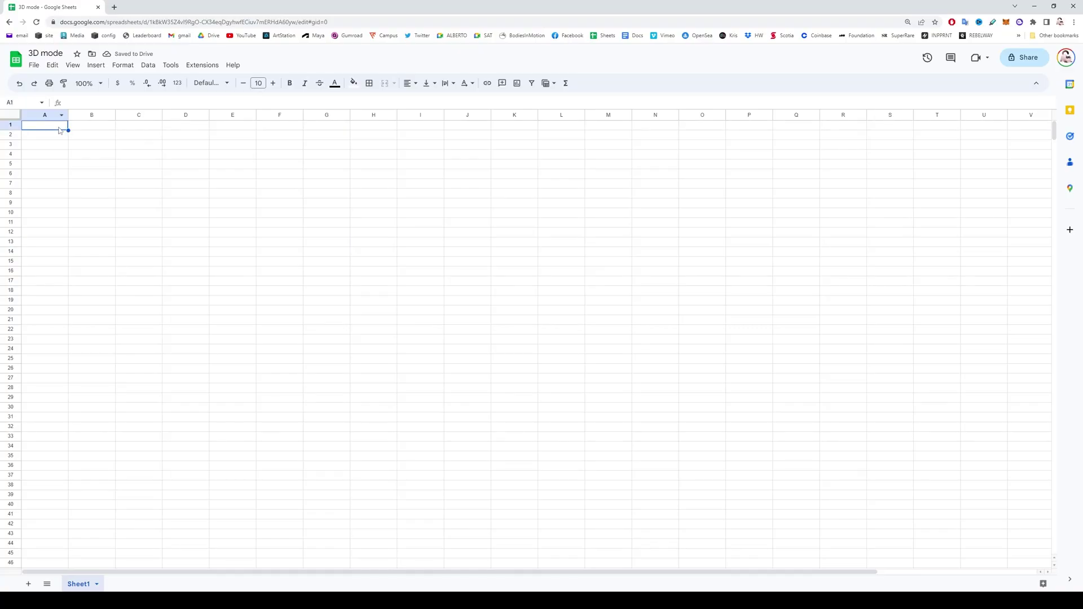
pyautogui.hotkey('ctrl', 'v')
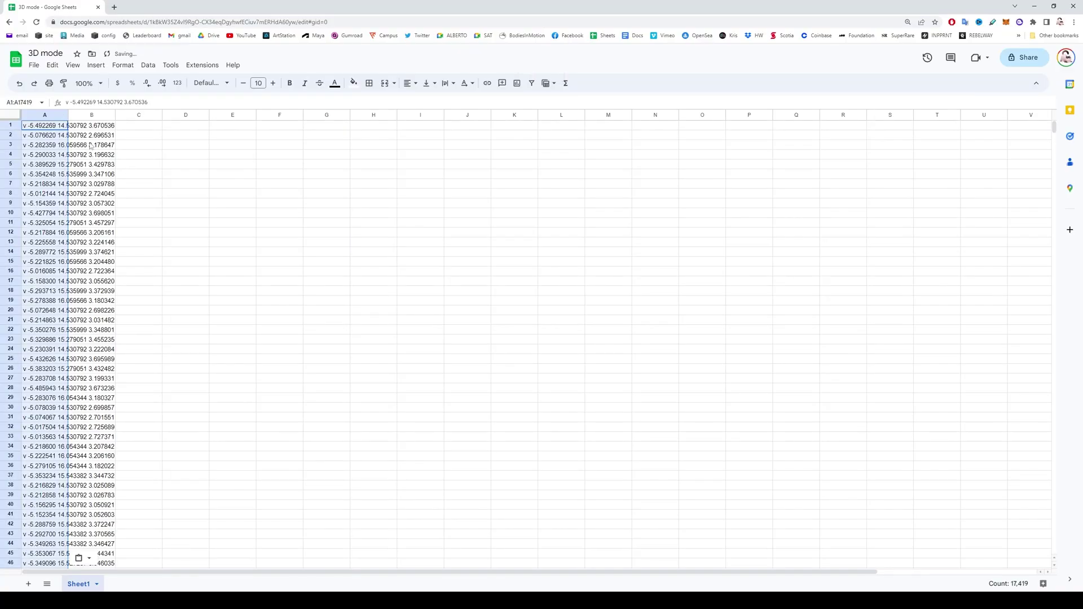
pyautogui.moveTo(69, 114); pyautogui.dragTo(207, 114)
# Step: Go to the end of the pasted vertex list in column A and check the last row's number
pyautogui.scroll(-5, 286, 221)
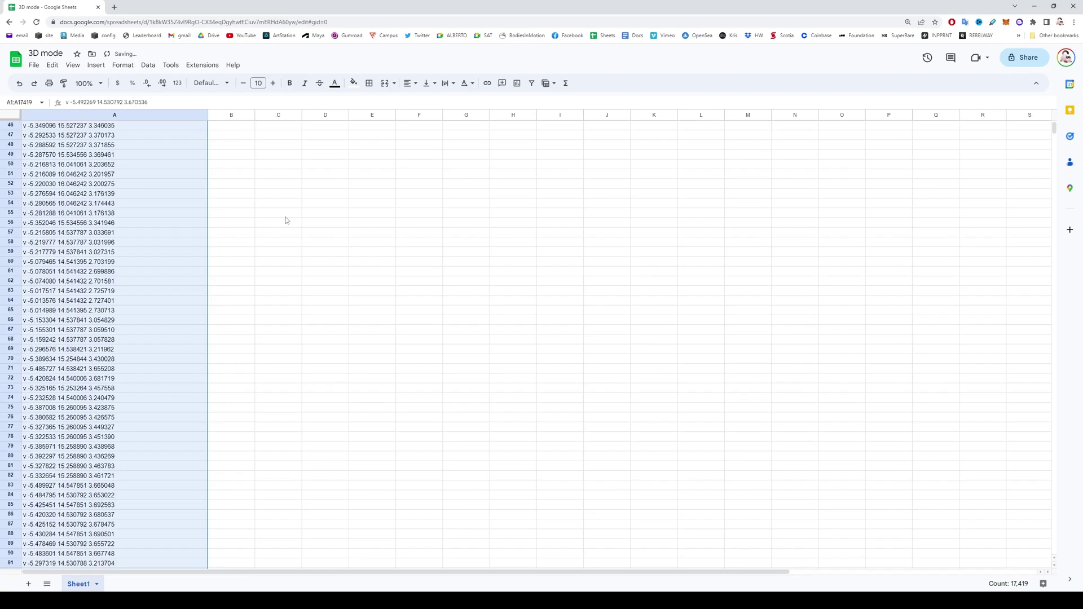
pyautogui.moveTo(1055, 127); pyautogui.dragTo(1026, 561)
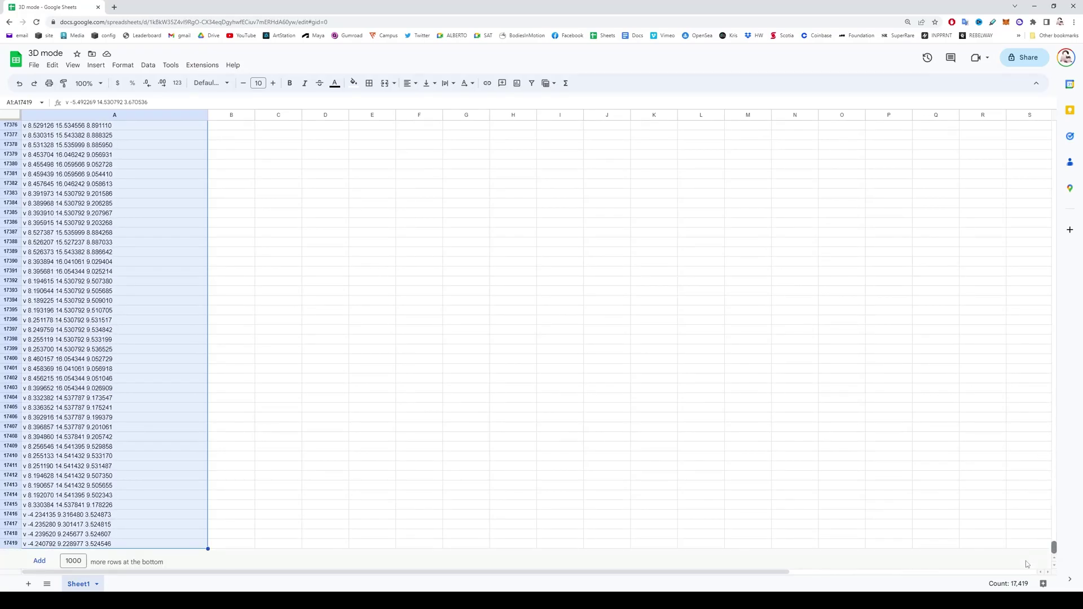
pyautogui.click(525, 504)
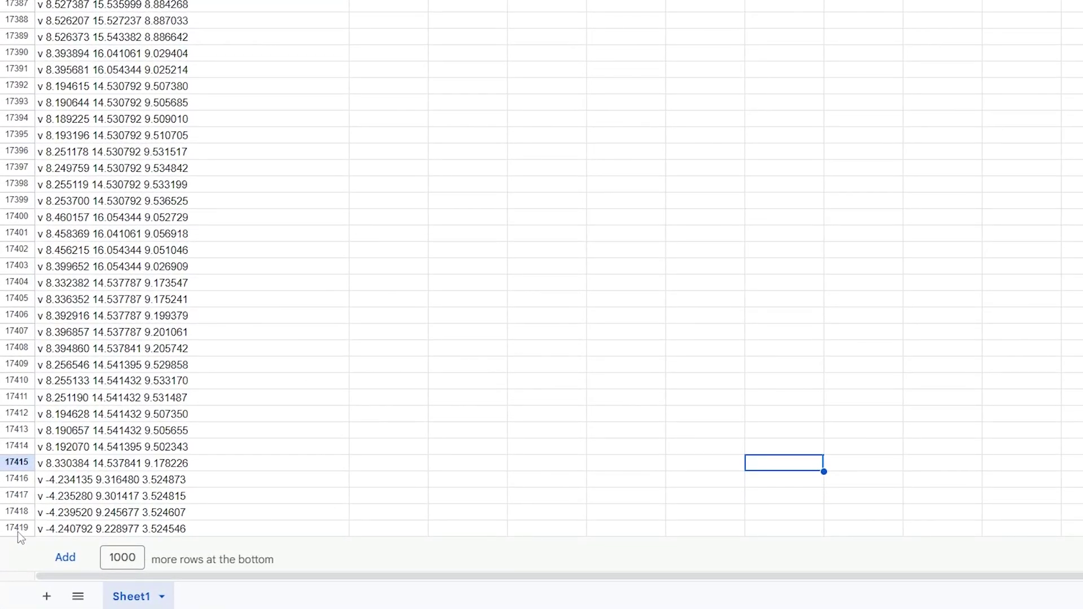
pyautogui.click(49, 528)
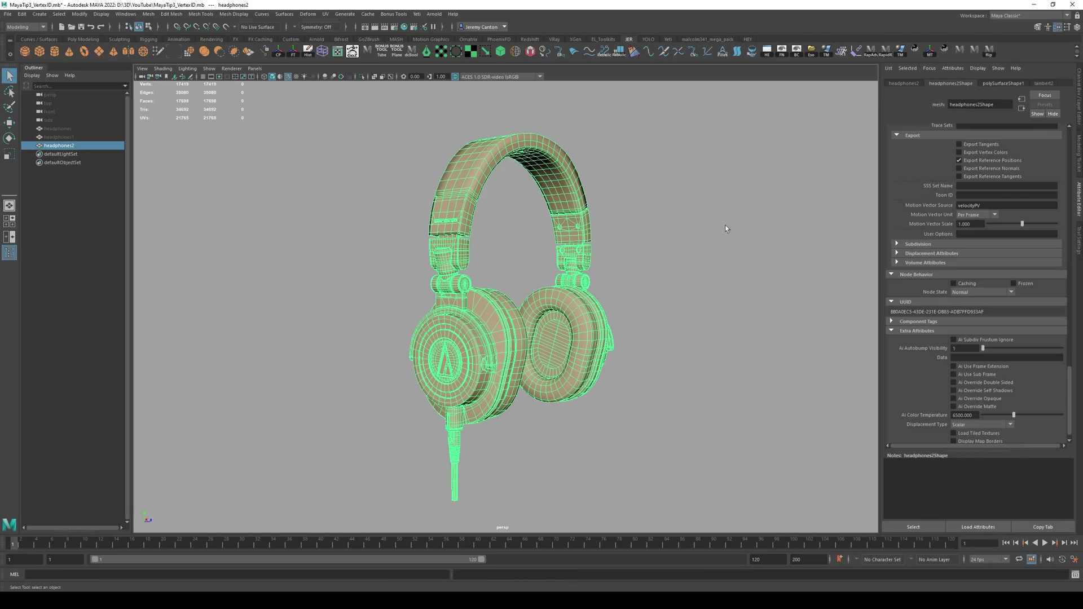
# Step: Switch to Maya and compare the headphones mesh's vertex count with the last row of the spreadsheet, leaving the mesh deselected
pyautogui.click(726, 225)
pyautogui.click(480, 164)
pyautogui.click(90, 600)
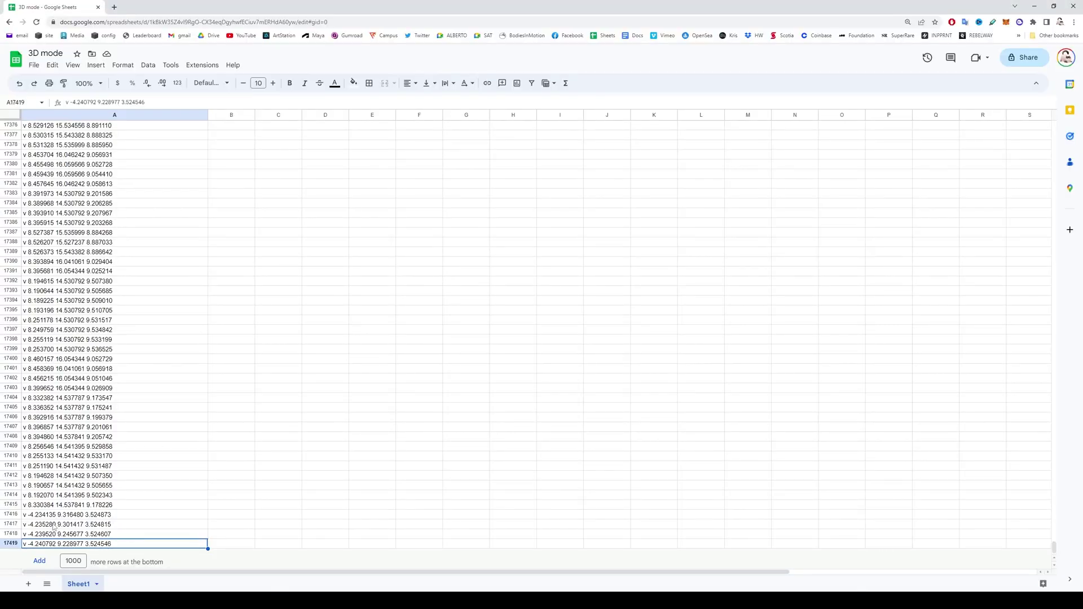
pyautogui.hotkey('alt', 'Tab')
pyautogui.click(613, 403)
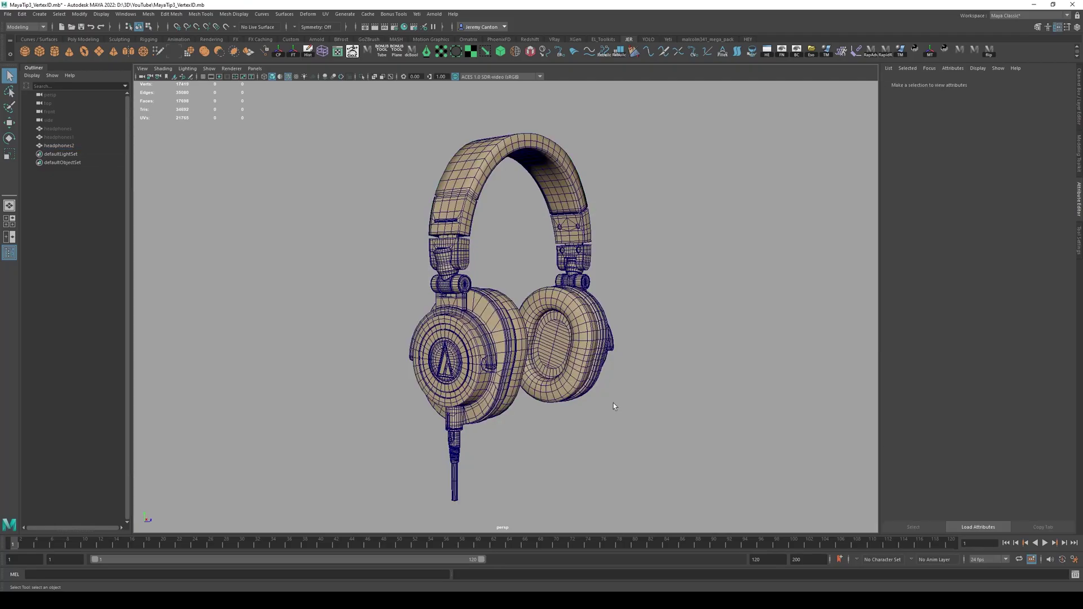
# Step: Select the headphones2 mesh and turn on the display of its polygon vertices
pyautogui.keyDown('alt'); pyautogui.moveTo(613, 406); pyautogui.dragTo(465, 208); pyautogui.keyUp('alt')
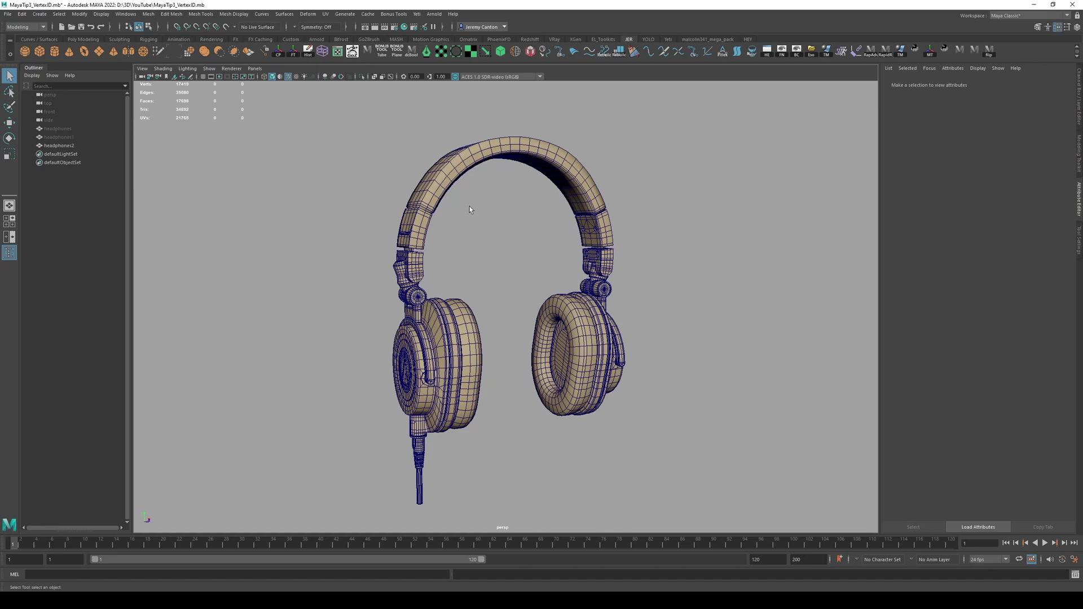
pyautogui.click(58, 145)
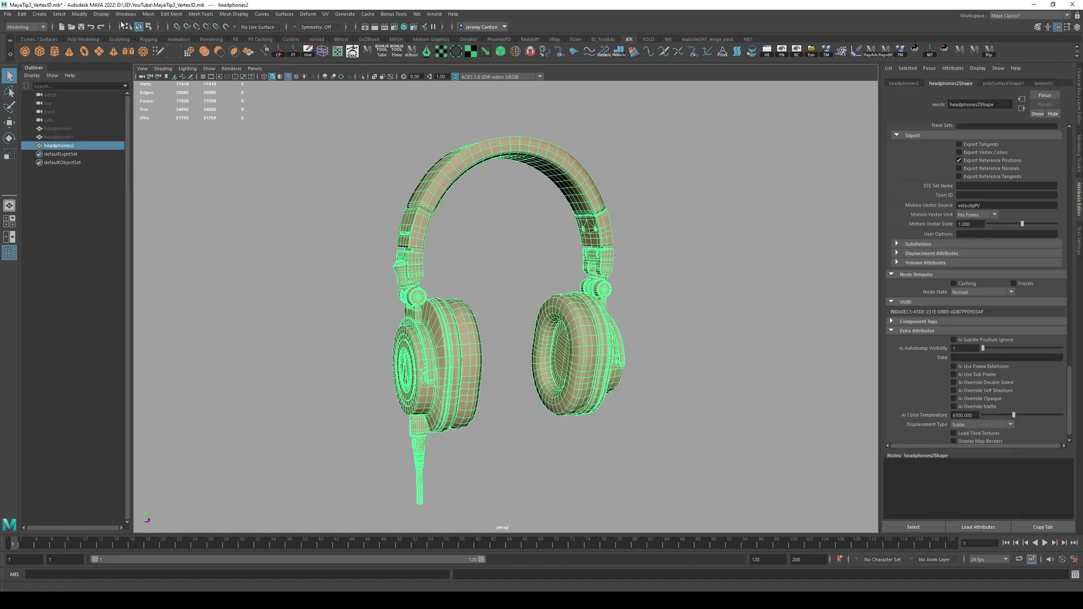
pyautogui.click(102, 14)
pyautogui.moveTo(150, 123)
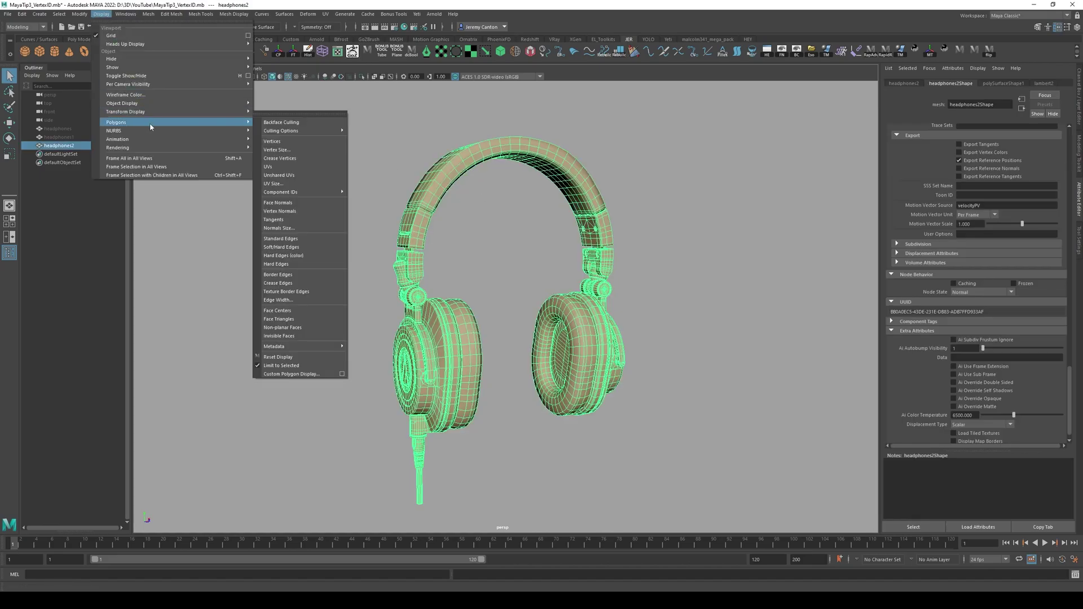
pyautogui.click(307, 147)
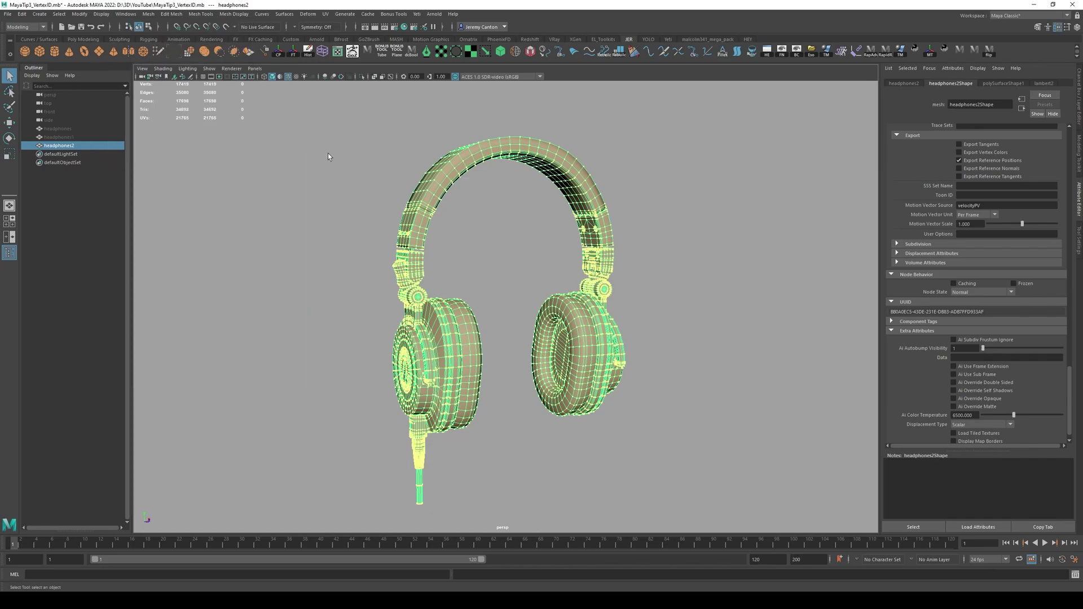
# Step: Set the vertex display size of the headphones2 mesh to 8
pyautogui.click(102, 13)
pyautogui.moveTo(141, 123)
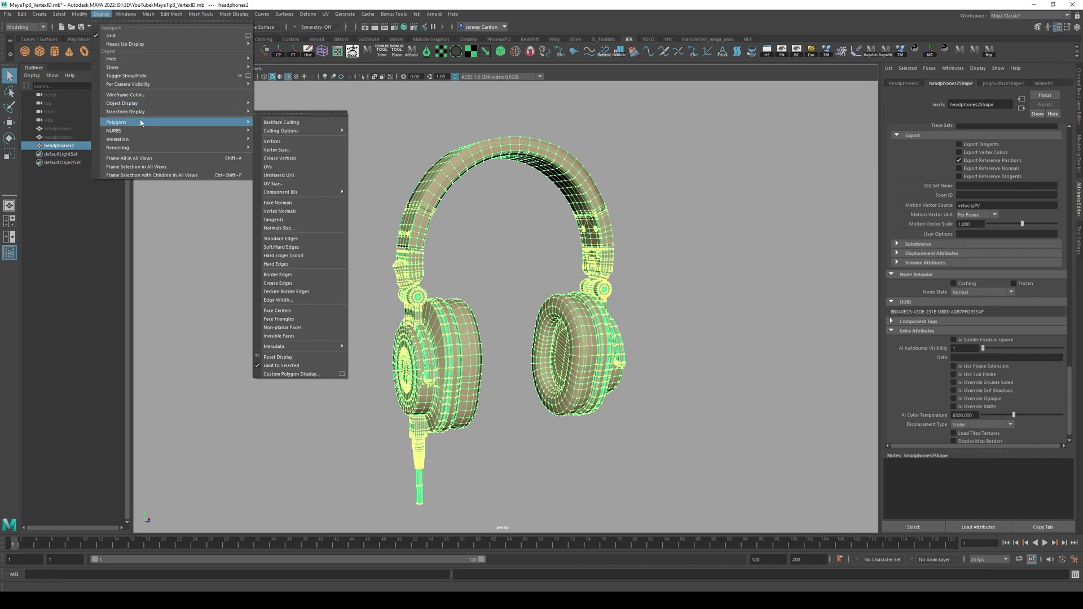
pyautogui.click(278, 149)
pyautogui.moveTo(385, 231); pyautogui.dragTo(336, 229)
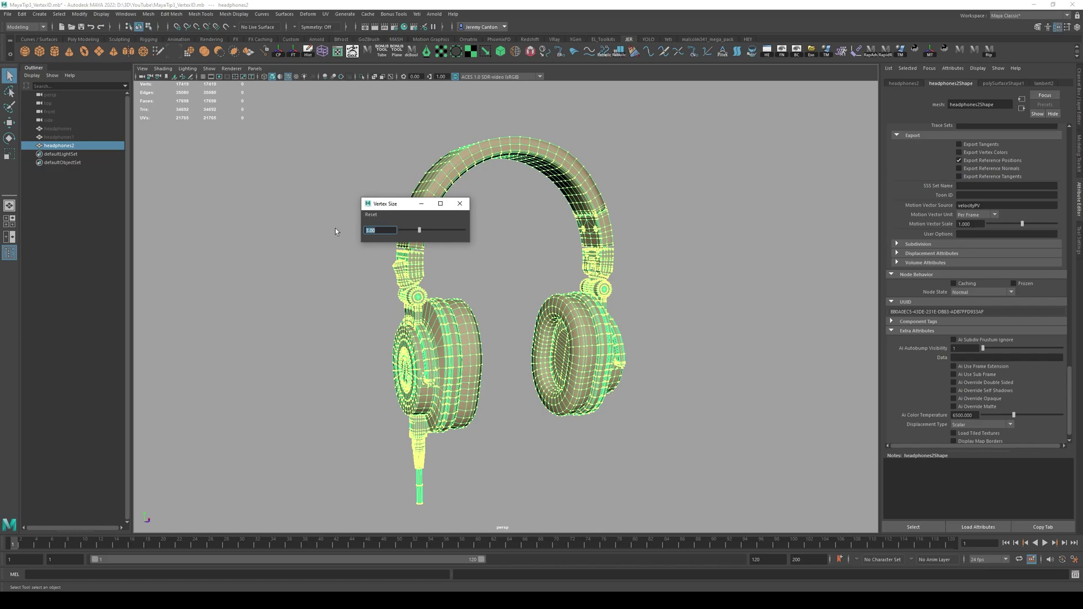
pyautogui.write('8')
pyautogui.press('Return')
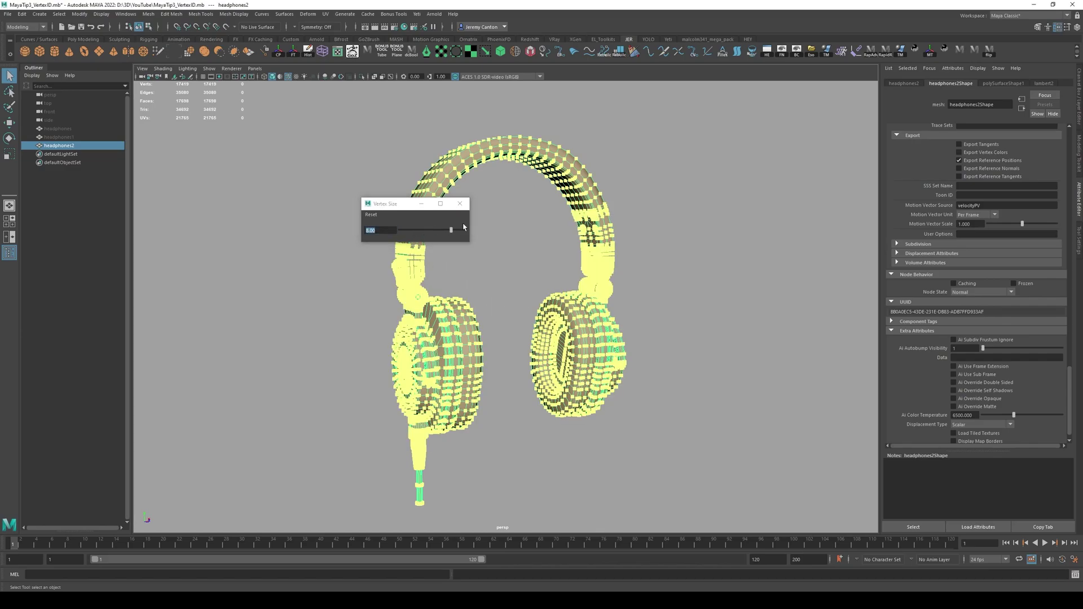
pyautogui.click(460, 203)
# Step: Turn on vertex component IDs for the headphones2 mesh and deselect it
pyautogui.click(101, 13)
pyautogui.moveTo(139, 127)
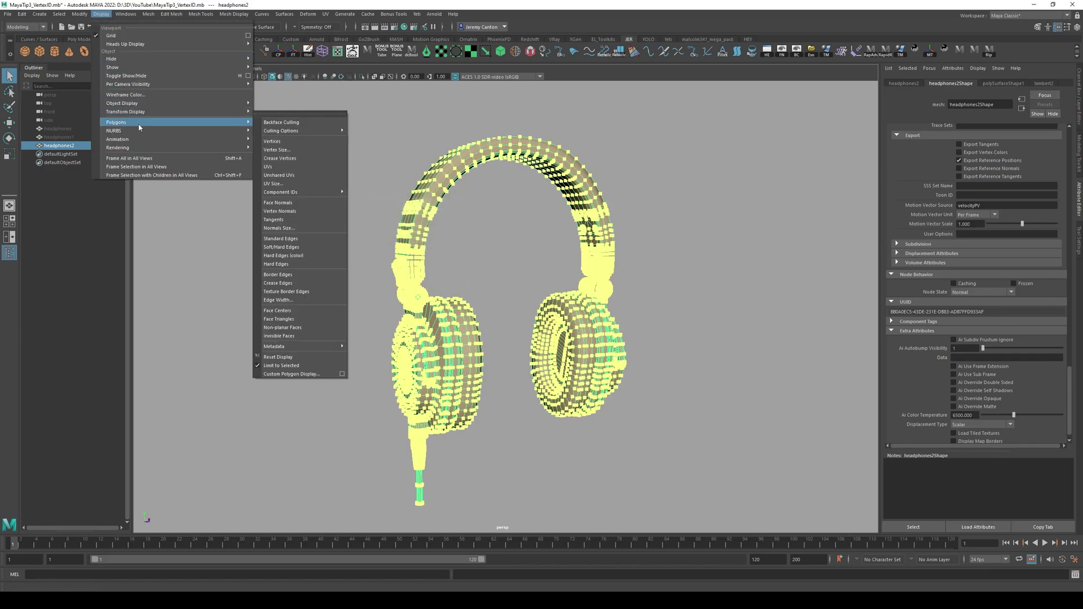
pyautogui.moveTo(333, 191)
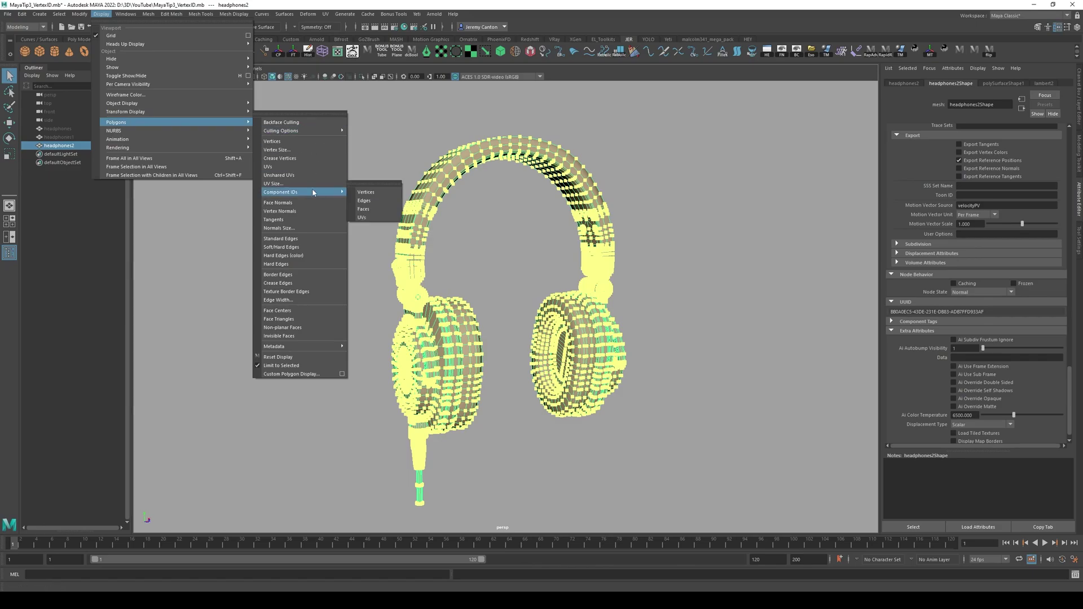
pyautogui.click(368, 191)
pyautogui.click(512, 235)
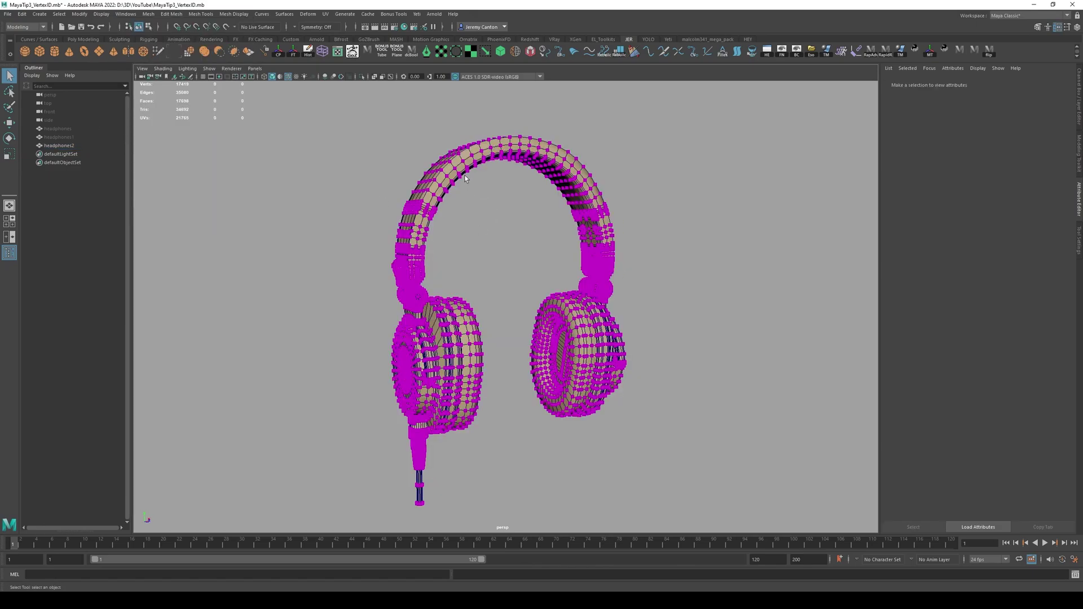
# Step: Select the headphones mesh and examine the vertex ID numbers along the headband from several angles
pyautogui.scroll(5, 479, 198)
pyautogui.scroll(4, 484, 199)
pyautogui.keyDown('alt'); pyautogui.moveTo(484, 199); pyautogui.dragTo(583, 361, button='middle'); pyautogui.keyUp('alt')
pyautogui.scroll(2, 583, 360)
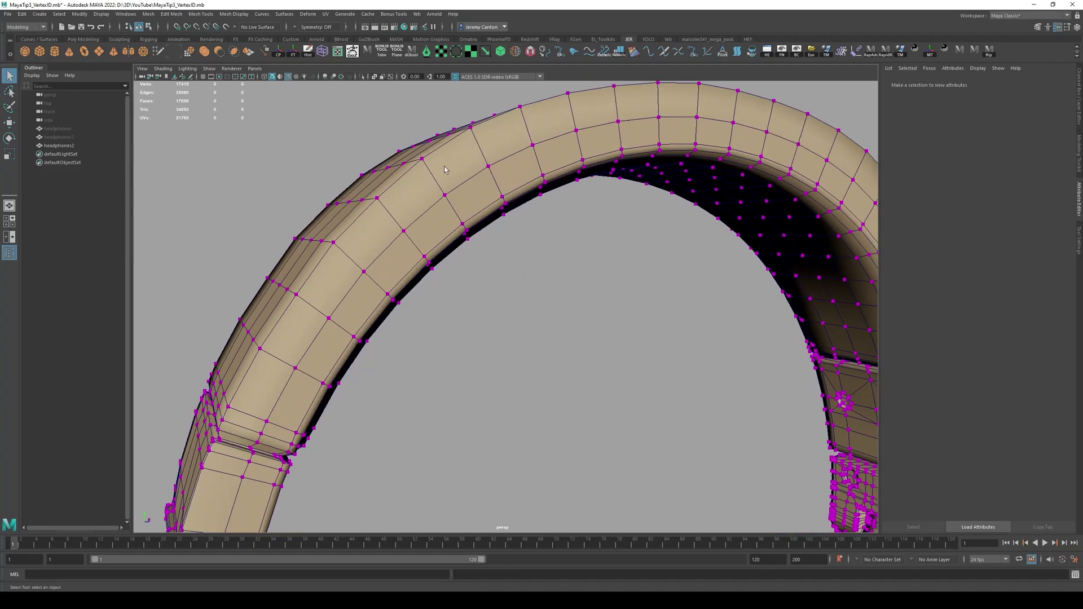
pyautogui.keyDown('alt'); pyautogui.moveTo(446, 170); pyautogui.dragTo(461, 179); pyautogui.keyUp('alt')
pyautogui.click(445, 177)
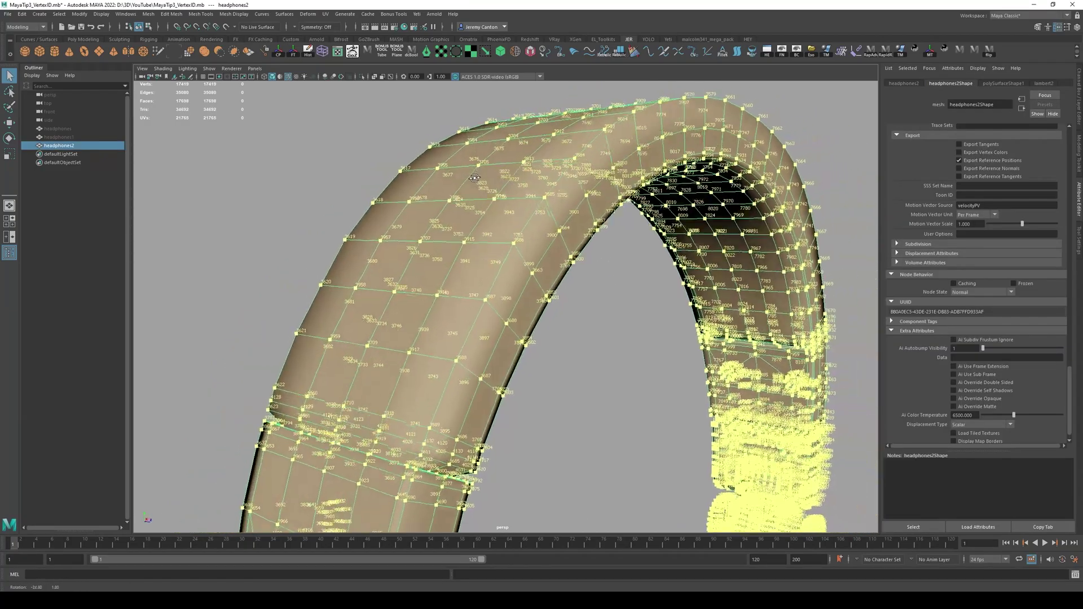
pyautogui.keyDown('alt'); pyautogui.moveTo(474, 177); pyautogui.dragTo(480, 282); pyautogui.keyUp('alt')
pyautogui.keyDown('alt'); pyautogui.moveTo(479, 285); pyautogui.dragTo(469, 228, button='middle'); pyautogui.keyUp('alt')
pyautogui.keyDown('alt'); pyautogui.moveTo(576, 249); pyautogui.dragTo(546, 306); pyautogui.keyUp('alt')
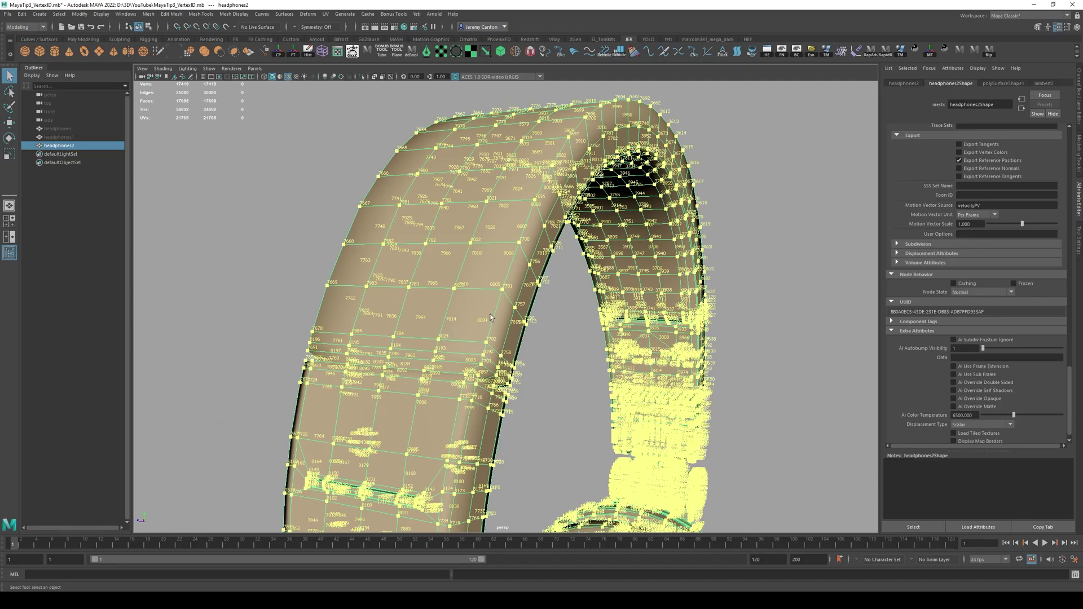
pyautogui.keyDown('alt'); pyautogui.moveTo(489, 314); pyautogui.dragTo(535, 249, button='middle'); pyautogui.keyUp('alt')
pyautogui.keyDown('alt'); pyautogui.moveTo(534, 249); pyautogui.dragTo(425, 364); pyautogui.keyUp('alt')
# Step: Examine the vertex ID numbers around the hinge and on the ear cup's cushion
pyautogui.keyDown('alt'); pyautogui.moveTo(424, 363); pyautogui.dragTo(468, 147, button='middle'); pyautogui.keyUp('alt')
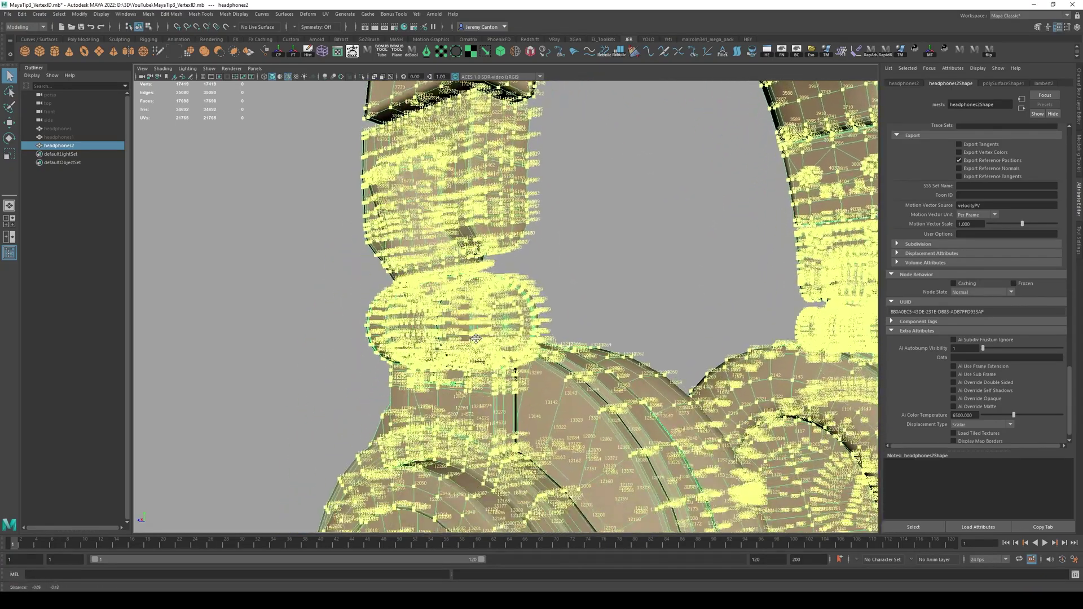
pyautogui.keyDown('alt'); pyautogui.moveTo(468, 146); pyautogui.dragTo(471, 307); pyautogui.keyUp('alt')
pyautogui.keyDown('alt'); pyautogui.moveTo(470, 307); pyautogui.dragTo(569, 320, button='right'); pyautogui.keyUp('alt')
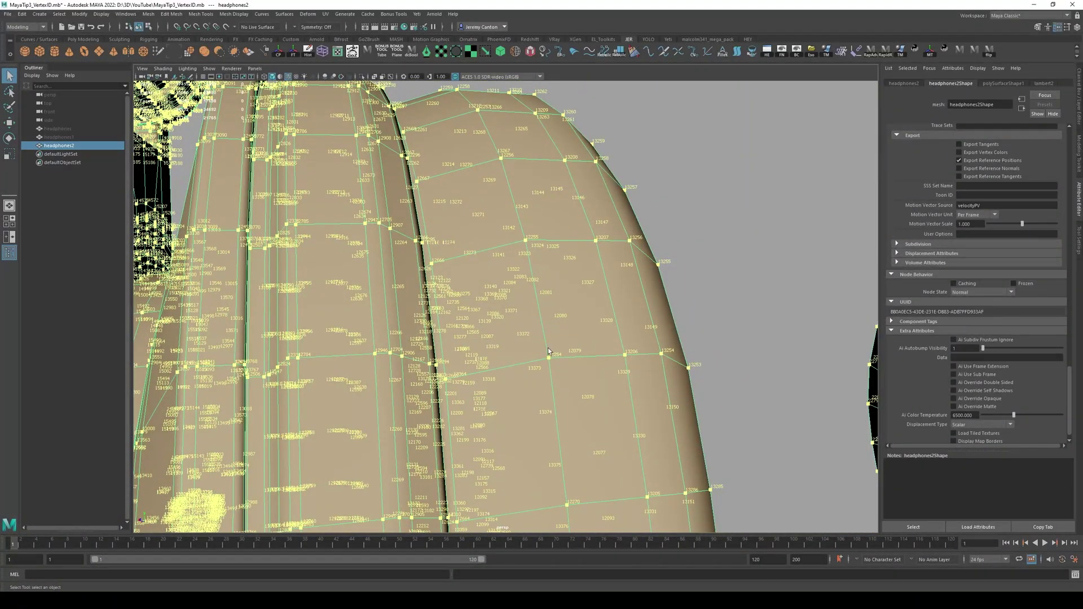
pyautogui.keyDown('alt'); pyautogui.moveTo(548, 351); pyautogui.dragTo(528, 358, button='middle'); pyautogui.keyUp('alt')
# Step: Pick a single vertex on the ear cup and look for its row in the 3D mode spreadsheet's vertex list
pyautogui.press('F9')
pyautogui.click(527, 362)
pyautogui.press('f')
pyautogui.moveTo(536, 334)
pyautogui.keyDown('alt'); pyautogui.mouseDown()
pyautogui.moveTo(562, 330)
pyautogui.moveTo(549, 323)
pyautogui.mouseUp(); pyautogui.keyUp('alt')
pyautogui.keyDown('alt'); pyautogui.moveTo(549, 324); pyautogui.dragTo(549, 391, button='right'); pyautogui.keyUp('alt')
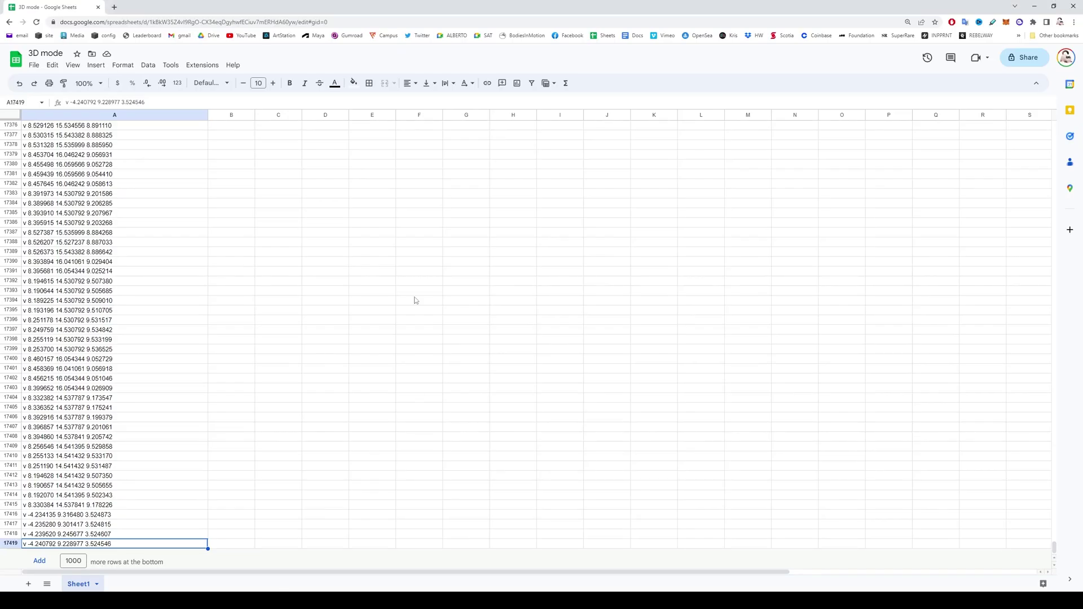
pyautogui.scroll(5, 208, 333)
pyautogui.moveTo(1052, 544); pyautogui.dragTo(1054, 424)
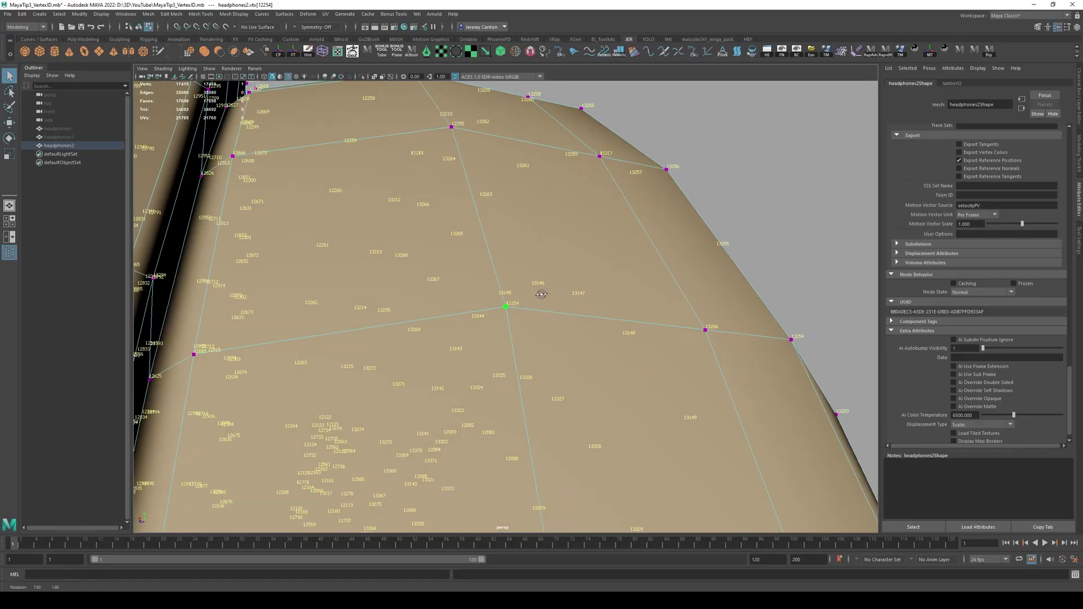
# Step: Switch back to Maya, view the whole headphones and return to object selection mode
pyautogui.press('a')
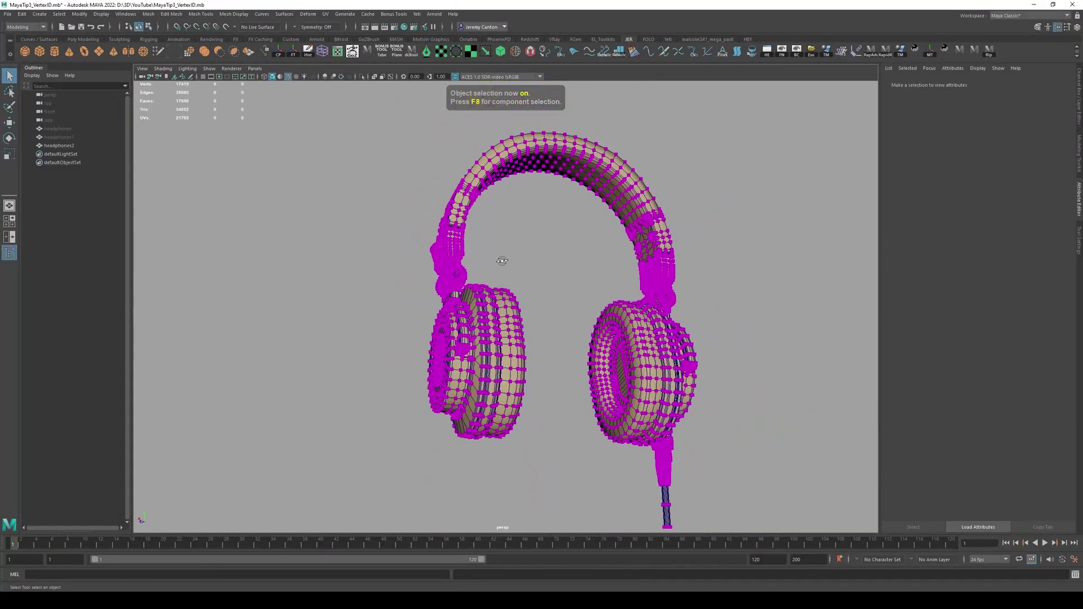
pyautogui.keyDown('alt'); pyautogui.moveTo(501, 259); pyautogui.dragTo(507, 282); pyautogui.keyUp('alt')
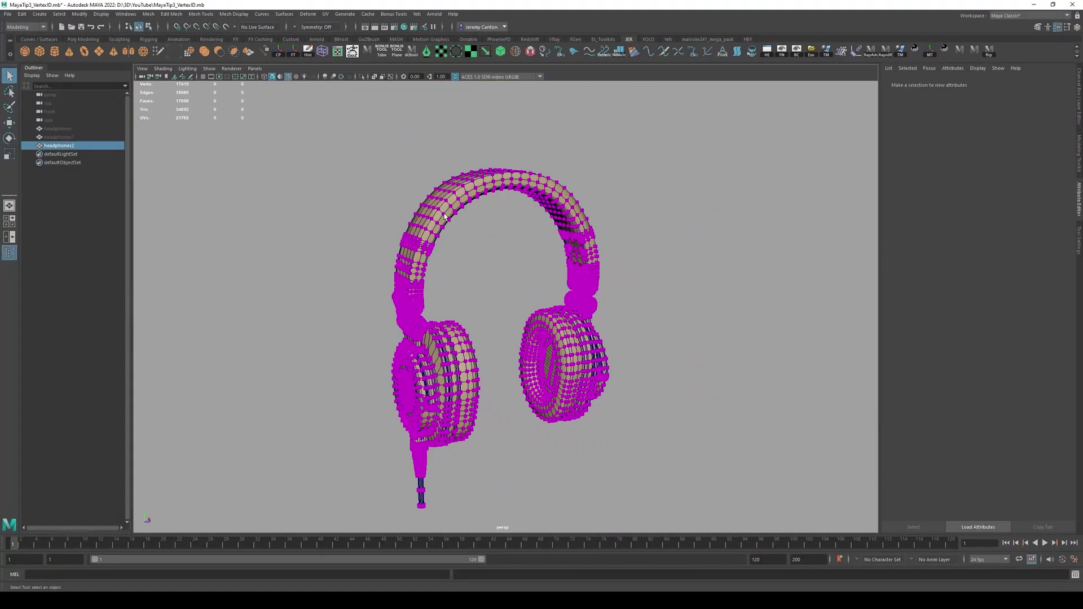
pyautogui.moveTo(444, 216); pyautogui.dragTo(473, 189, button='right')
pyautogui.click(146, 16)
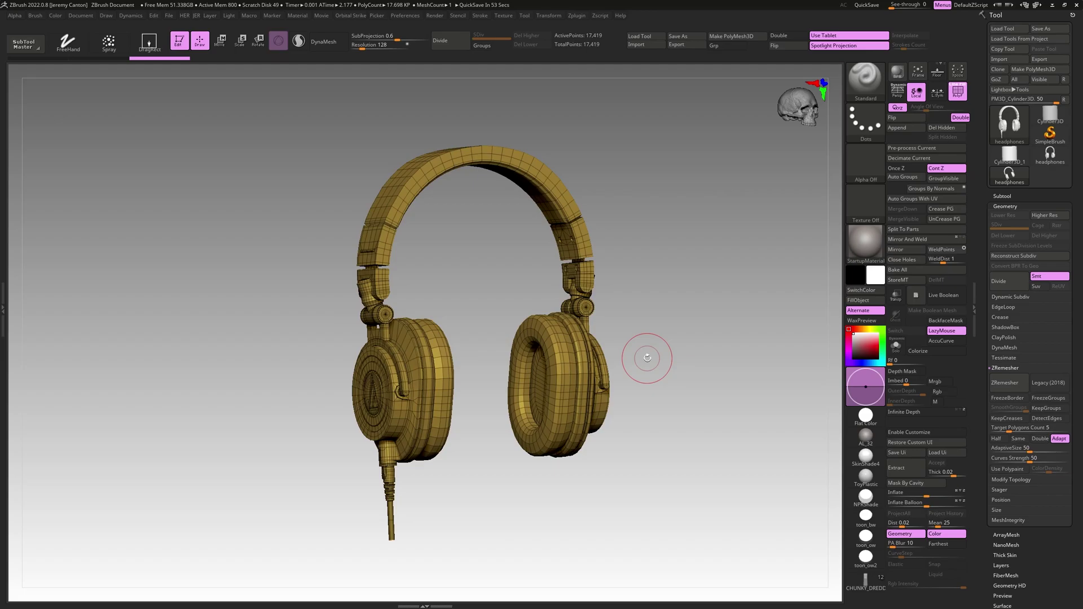
# Step: Switch to ZBrush, choose the Move brush and enlarge its draw size to cover much of the headband
pyautogui.moveTo(663, 347)
pyautogui.mouseDown()
pyautogui.moveTo(684, 327)
pyautogui.moveTo(665, 316)
pyautogui.mouseUp()
pyautogui.press('b')
pyautogui.press('m')
pyautogui.press('v')
pyautogui.press('s')
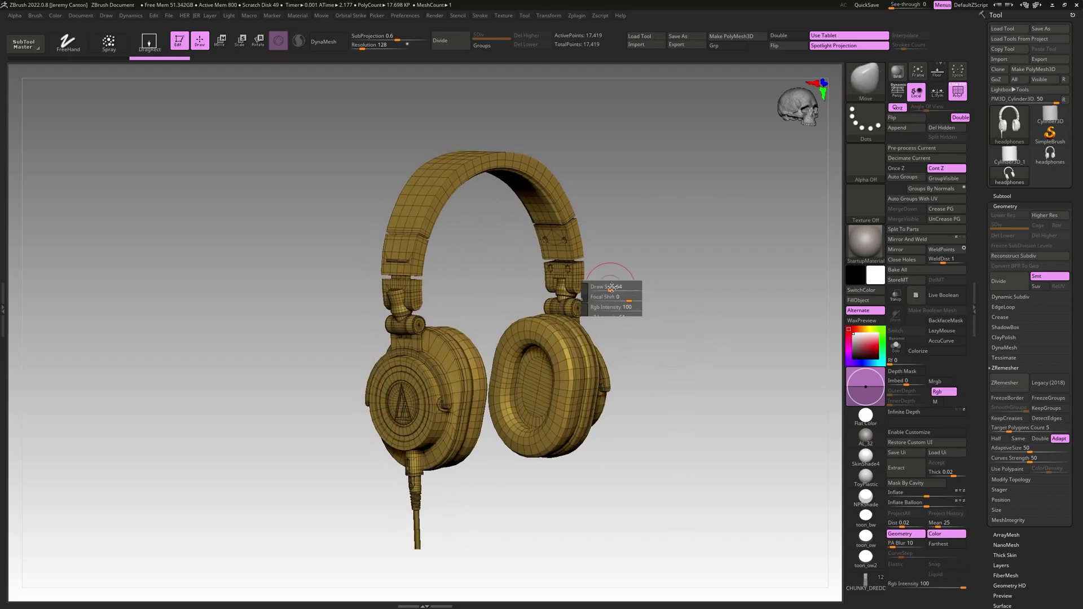
pyautogui.press('space')
pyautogui.press('space')
pyautogui.moveTo(614, 289)
pyautogui.mouseDown()
pyautogui.moveTo(706, 283)
pyautogui.moveTo(664, 270)
pyautogui.mouseUp()
pyautogui.press('space')
# Step: Pull the headphones' upper headband sideways with the Move brush so it bends out of shape
pyautogui.moveTo(650, 215)
pyautogui.mouseDown()
pyautogui.moveTo(664, 228)
pyautogui.moveTo(662, 248)
pyautogui.mouseUp()
pyautogui.moveTo(541, 221); pyautogui.dragTo(455, 202)
pyautogui.moveTo(684, 220)
pyautogui.mouseDown()
pyautogui.moveTo(696, 194)
pyautogui.moveTo(718, 210)
pyautogui.moveTo(711, 278)
pyautogui.moveTo(660, 259)
pyautogui.moveTo(647, 276)
pyautogui.moveTo(512, 310)
pyautogui.moveTo(694, 283)
pyautogui.moveTo(658, 276)
pyautogui.moveTo(722, 277)
pyautogui.moveTo(695, 231)
pyautogui.mouseUp()
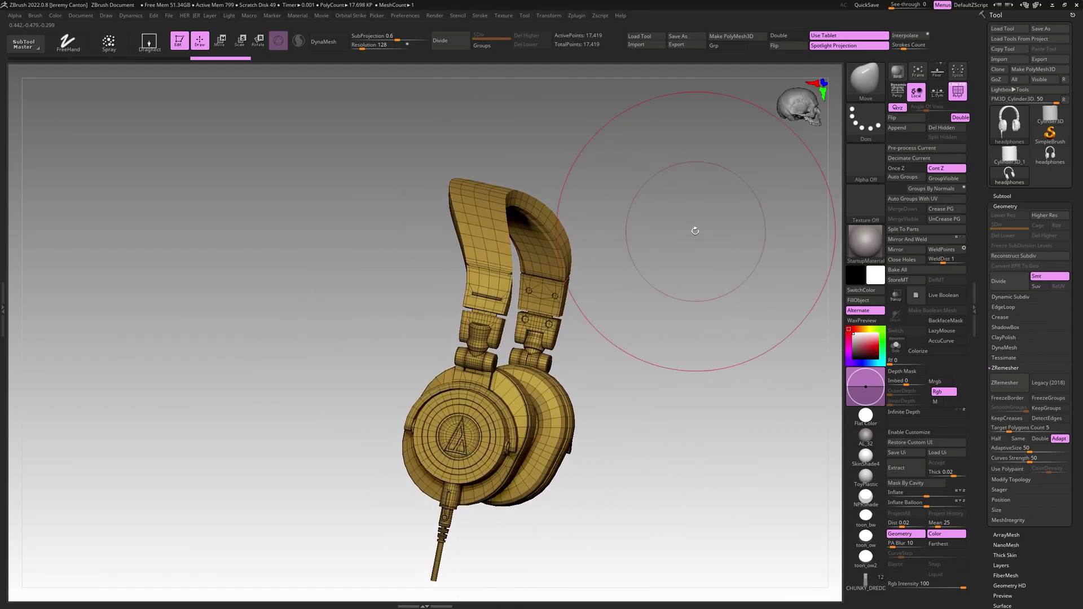
# Step: Export the deformed mesh as headphones_hello.obj into the MayaTip3 folder
pyautogui.click(684, 47)
pyautogui.doubleClick(170, 503)
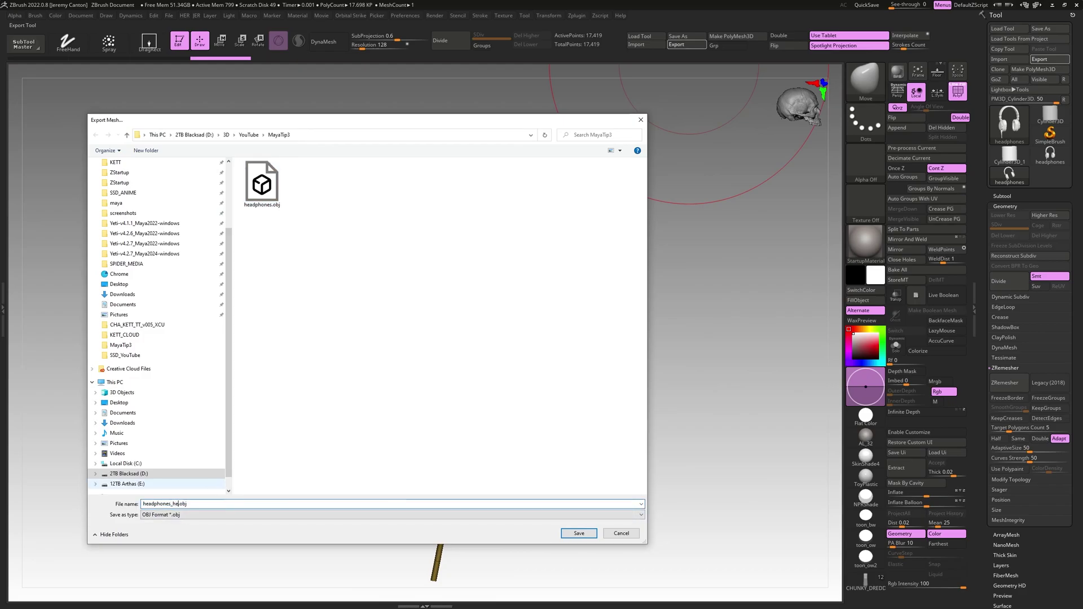
pyautogui.press('Return')
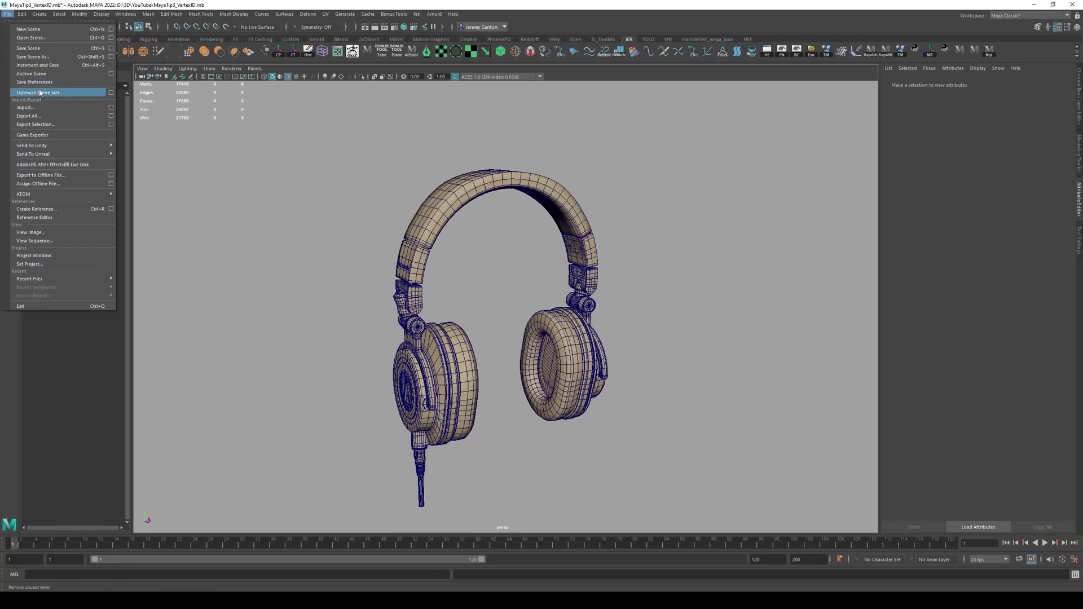
# Step: Switch to Maya and import headphones_hello.obj from the MayaTip3 folder
pyautogui.click(33, 107)
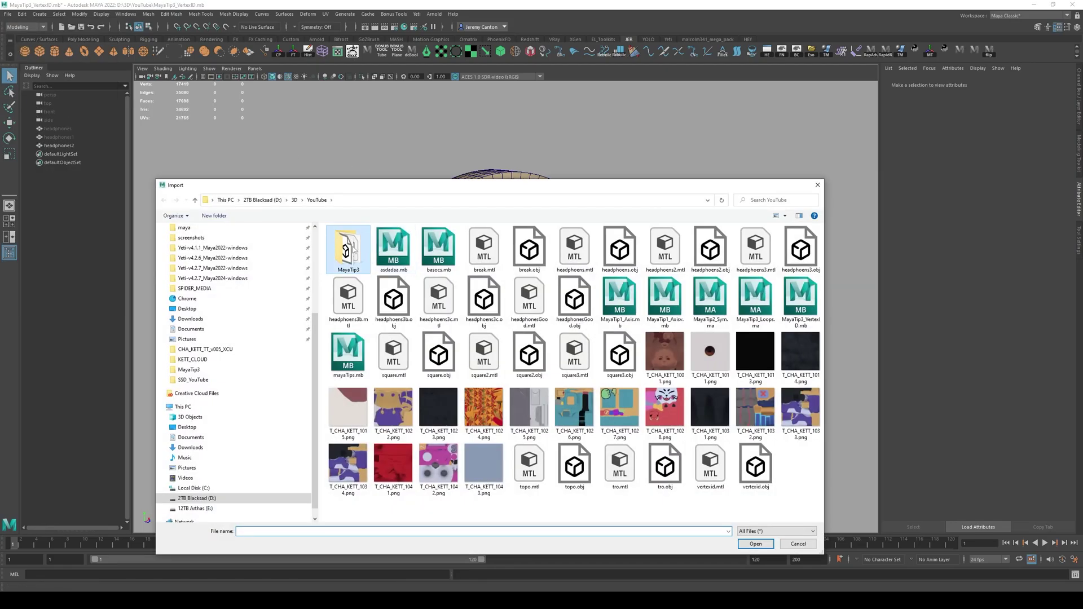
pyautogui.doubleClick(354, 240)
pyautogui.click(492, 265)
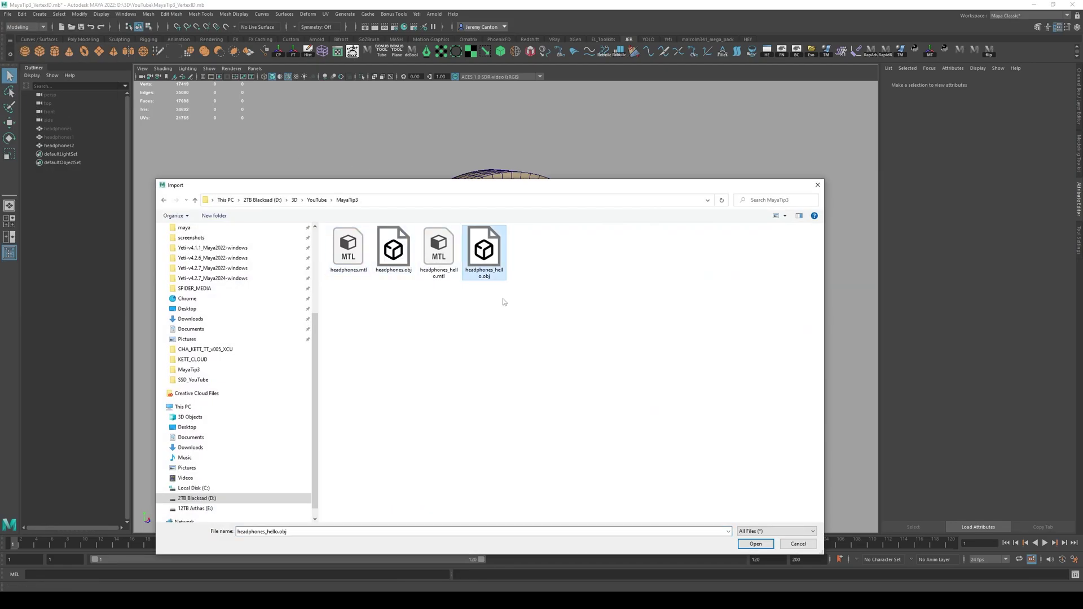
pyautogui.click(755, 544)
pyautogui.scroll(-4, 607, 283)
# Step: Move the imported headphones about 24.3 in X and 13.5 in Y, clear of headphones2, and deselect them
pyautogui.click(471, 227)
pyautogui.press('w')
pyautogui.keyDown('alt'); pyautogui.moveTo(471, 227); pyautogui.dragTo(539, 285); pyautogui.keyUp('alt')
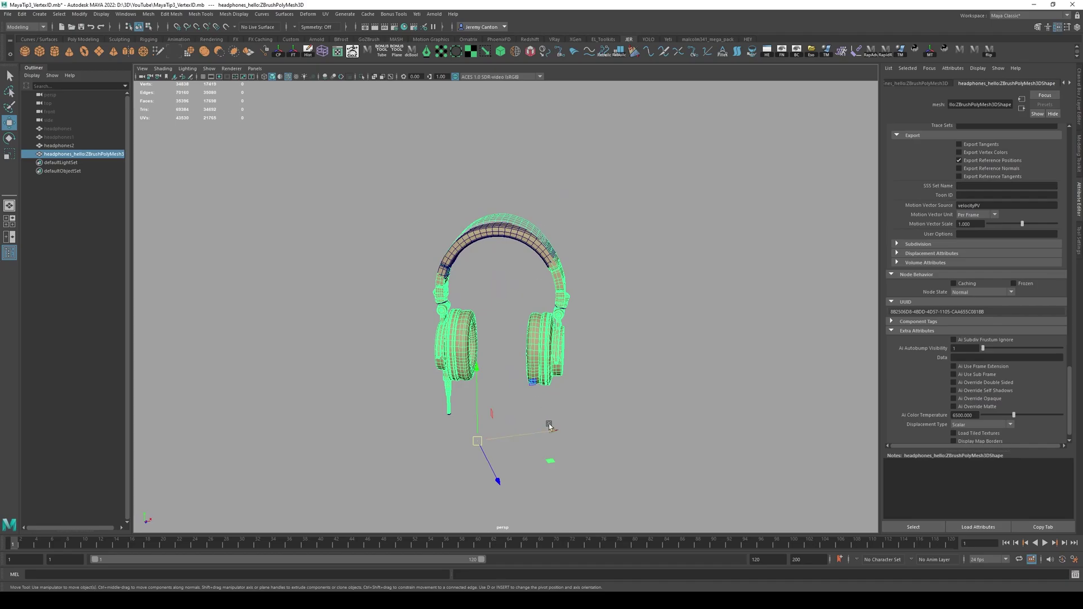
pyautogui.moveTo(533, 384); pyautogui.dragTo(703, 270)
pyautogui.click(605, 227)
pyautogui.keyDown('alt'); pyautogui.moveTo(602, 228); pyautogui.dragTo(516, 294); pyautogui.keyUp('alt')
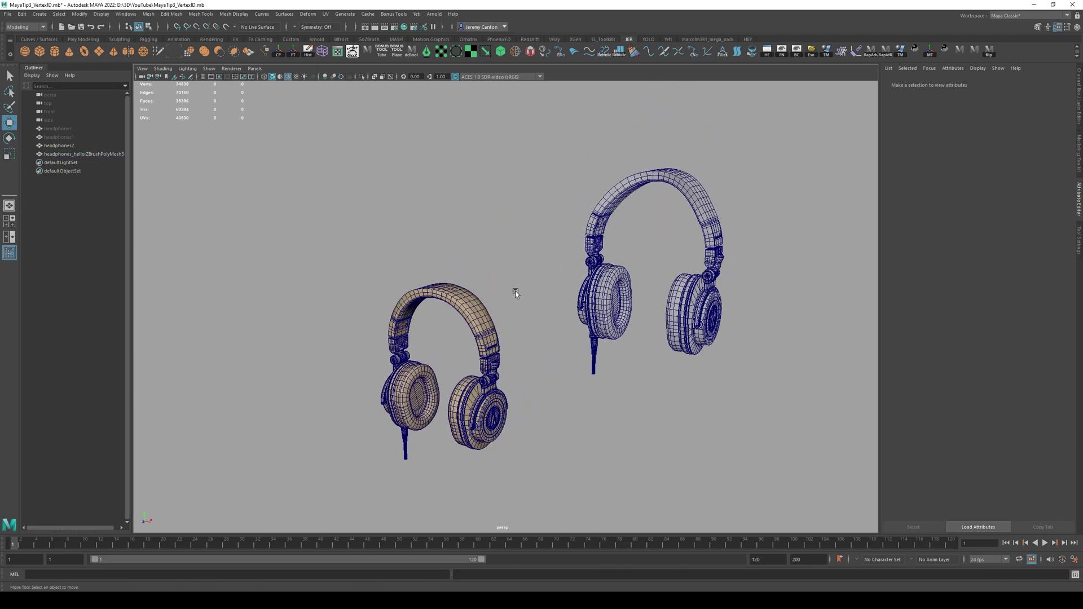
# Step: Select the imported mesh followed by headphones2 and create a blend shape between them
pyautogui.click(615, 278)
pyautogui.keyDown('shift'); pyautogui.click(479, 307); pyautogui.keyUp('shift')
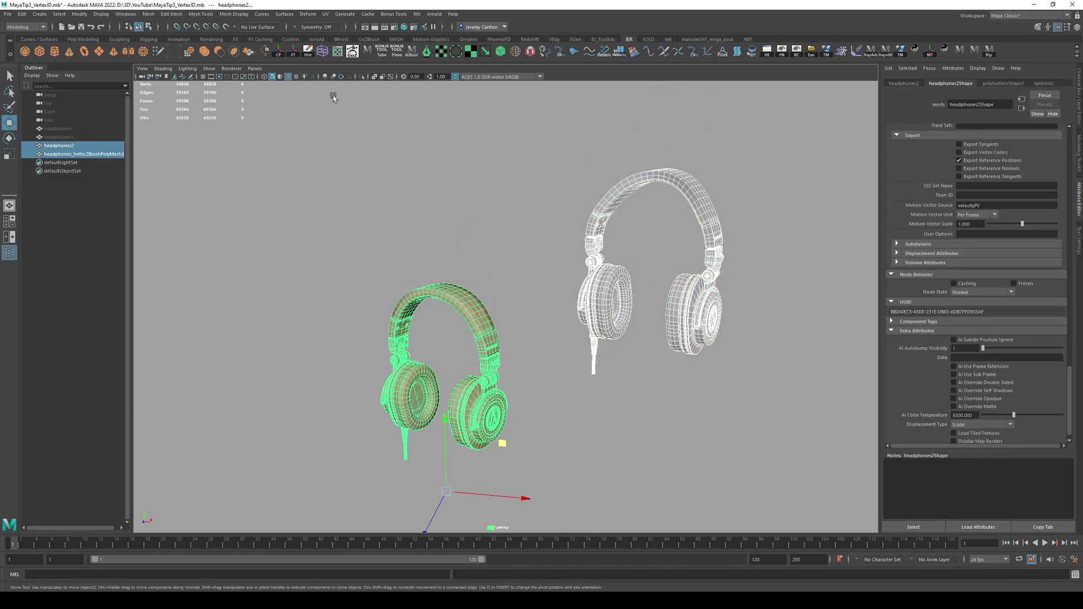
pyautogui.click(281, 16)
pyautogui.click(325, 36)
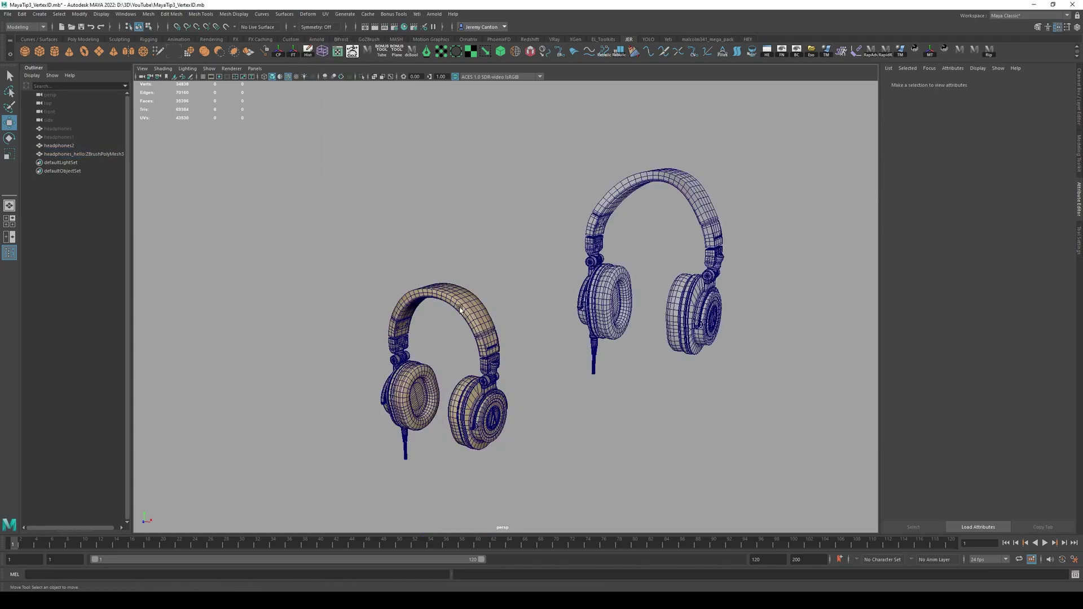
# Step: Raise the blend shape's ZBrushPolyMesh3D weight on headphones2 interactively and check the deformed headband from another angle
pyautogui.hotkey('ctrl', 'a')
pyautogui.click(1013, 194)
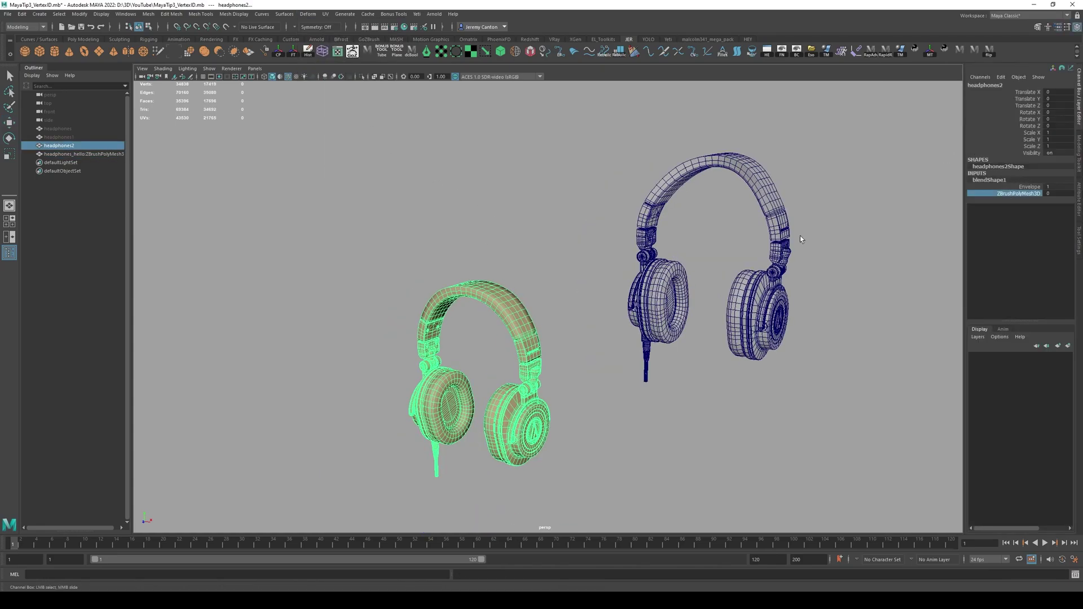
pyautogui.moveTo(800, 236); pyautogui.dragTo(661, 250, button='middle')
pyautogui.keyDown('alt'); pyautogui.moveTo(661, 250); pyautogui.dragTo(685, 269); pyautogui.keyUp('alt')
pyautogui.keyDown('alt'); pyautogui.moveTo(685, 270); pyautogui.dragTo(660, 223, button='middle'); pyautogui.keyUp('alt')
pyautogui.keyDown('alt'); pyautogui.moveTo(660, 222); pyautogui.dragTo(675, 242, button='right'); pyautogui.keyUp('alt')
pyautogui.keyDown('alt'); pyautogui.moveTo(674, 242); pyautogui.dragTo(651, 279); pyautogui.keyUp('alt')
# Step: Select the imported target mesh and compare its shape with the blended headphones2 mesh
pyautogui.press('w')
pyautogui.click(647, 278)
pyautogui.click(618, 264)
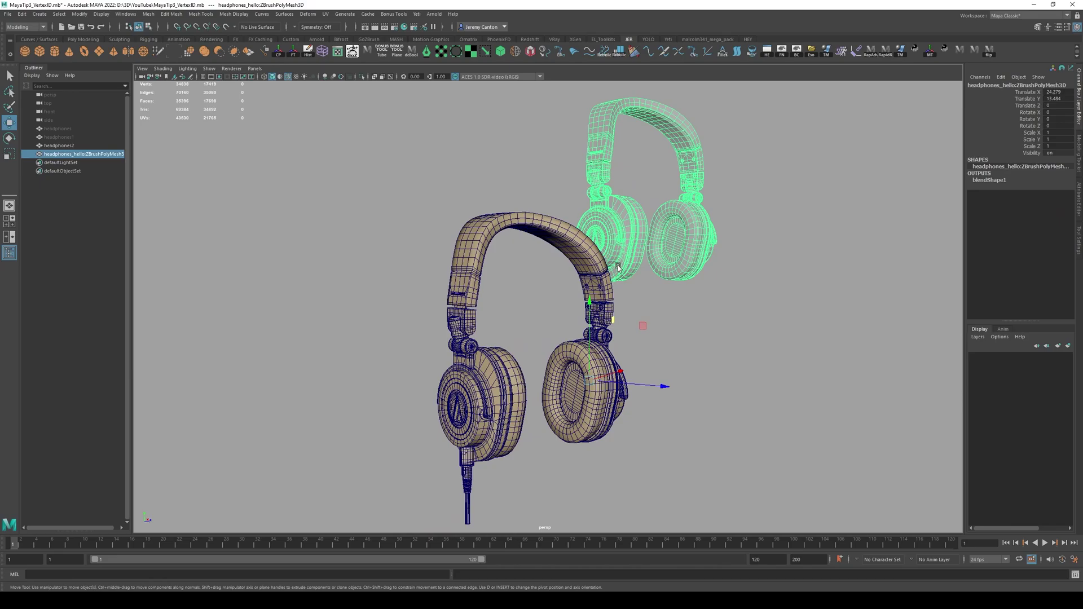
pyautogui.press('q')
pyautogui.keyDown('alt'); pyautogui.moveTo(618, 268); pyautogui.dragTo(632, 355); pyautogui.keyUp('alt')
pyautogui.keyDown('alt'); pyautogui.moveTo(633, 356); pyautogui.dragTo(646, 437, button='right'); pyautogui.keyUp('alt')
# Step: Pick a vertex on the bent headband of headphones2, return to object mode and select the imported mesh
pyautogui.click(578, 352)
pyautogui.keyDown('alt'); pyautogui.moveTo(578, 350); pyautogui.dragTo(536, 308); pyautogui.keyUp('alt')
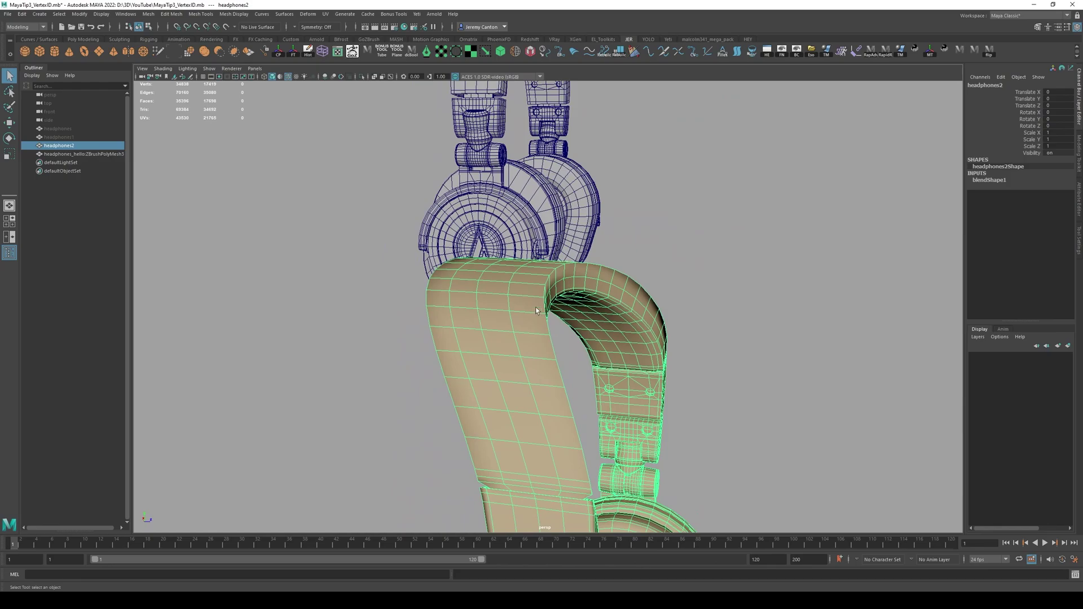
pyautogui.press('F9')
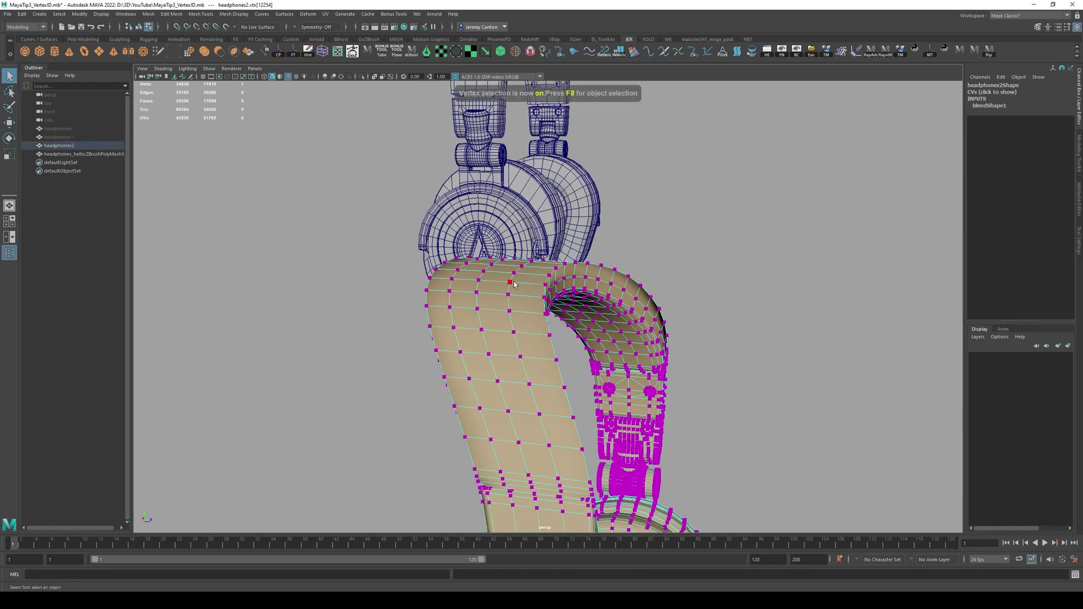
pyautogui.press('F8')
pyautogui.scroll(-5, 469, 177)
pyautogui.click(509, 163)
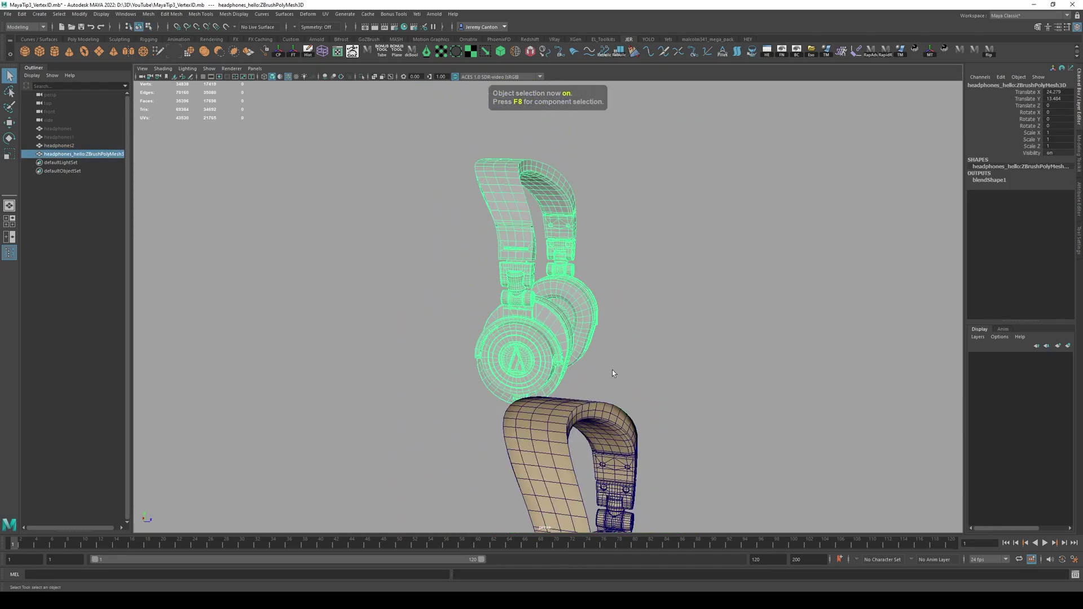
pyautogui.keyDown('alt'); pyautogui.moveTo(614, 372); pyautogui.dragTo(637, 240, button='middle'); pyautogui.keyUp('alt')
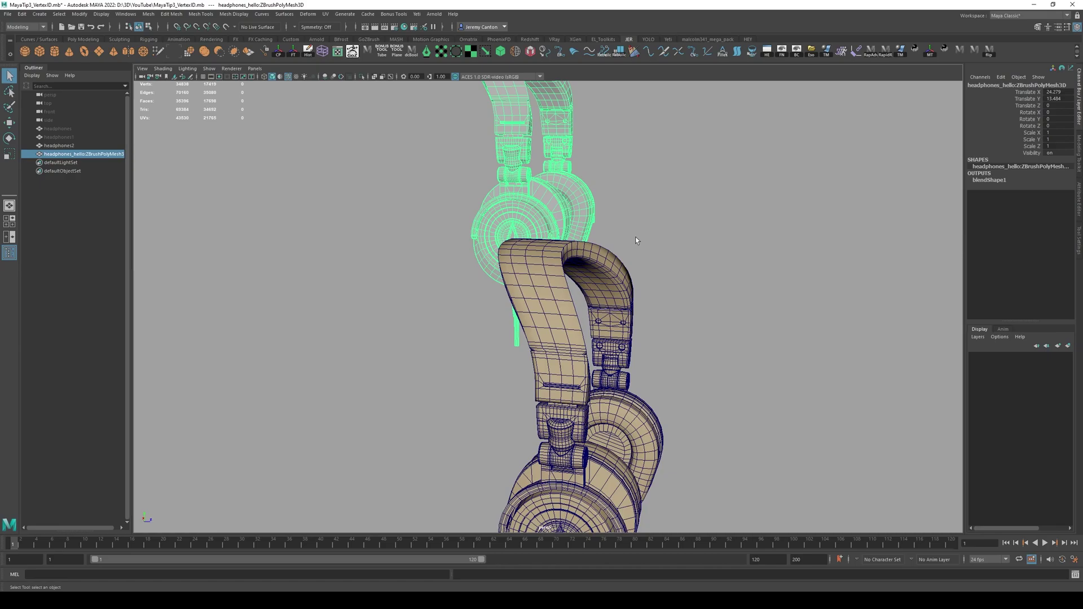
pyautogui.keyDown('alt'); pyautogui.moveTo(635, 237); pyautogui.dragTo(392, 197); pyautogui.keyUp('alt')
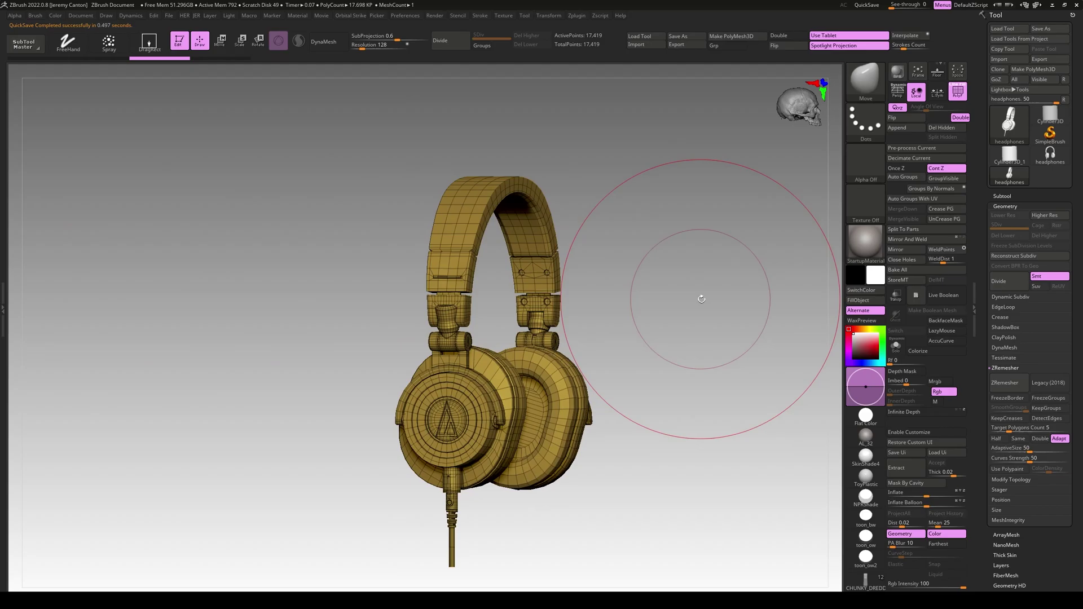
# Step: Switch to ZBrush and try subdividing the headphones mesh to level 2
pyautogui.moveTo(702, 299)
pyautogui.mouseDown()
pyautogui.moveTo(648, 293)
pyautogui.moveTo(642, 234)
pyautogui.mouseUp()
pyautogui.press('space')
pyautogui.hotkey('ctrl', 'd')
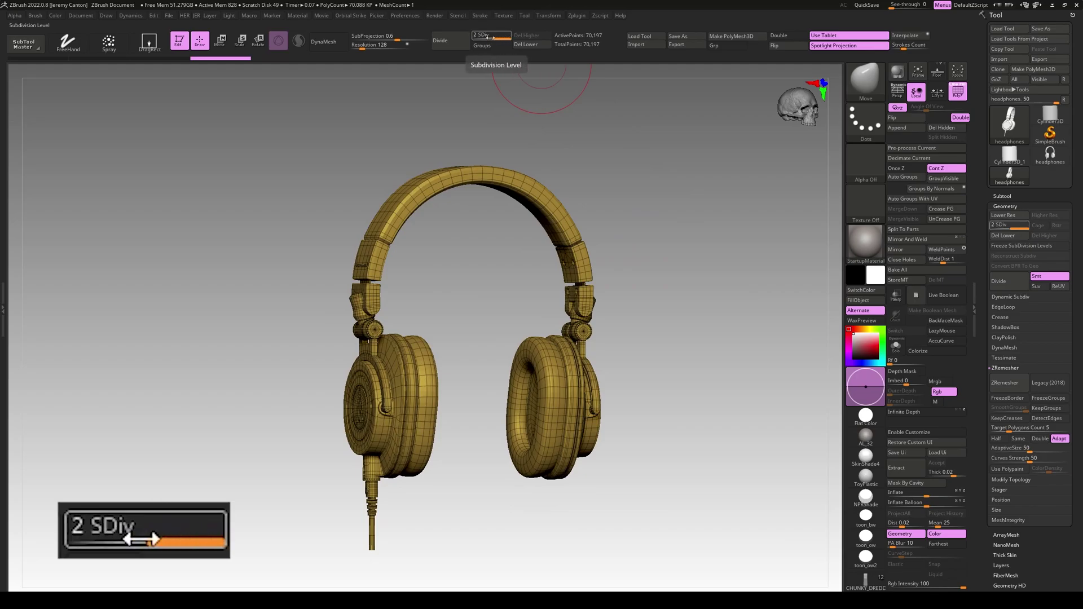
pyautogui.hotkey('ctrl', 'z')
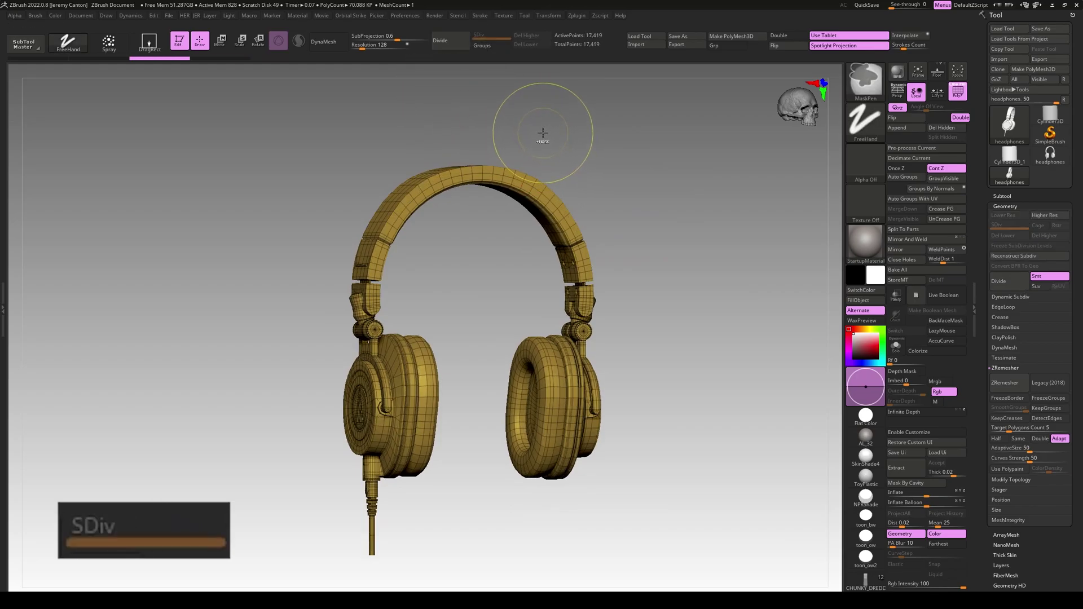
# Step: Duplicate the headphones subtool, subdivide the copy to level 2 and hide the original subtool
pyautogui.hotkey('ctrl', 'shift', 'd')
pyautogui.hotkey('ctrl', 'd')
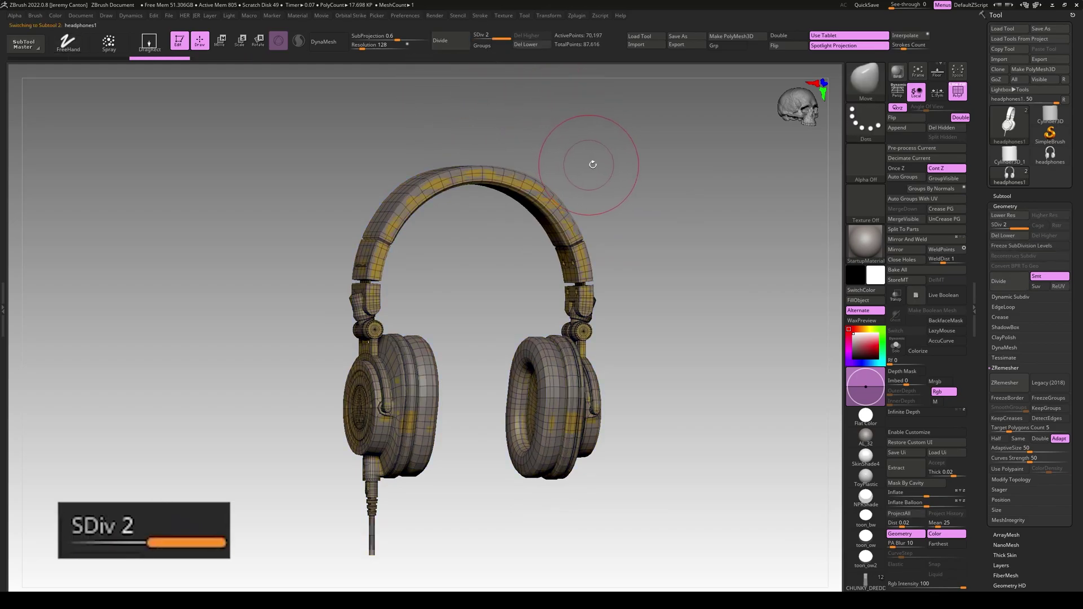
pyautogui.click(1038, 196)
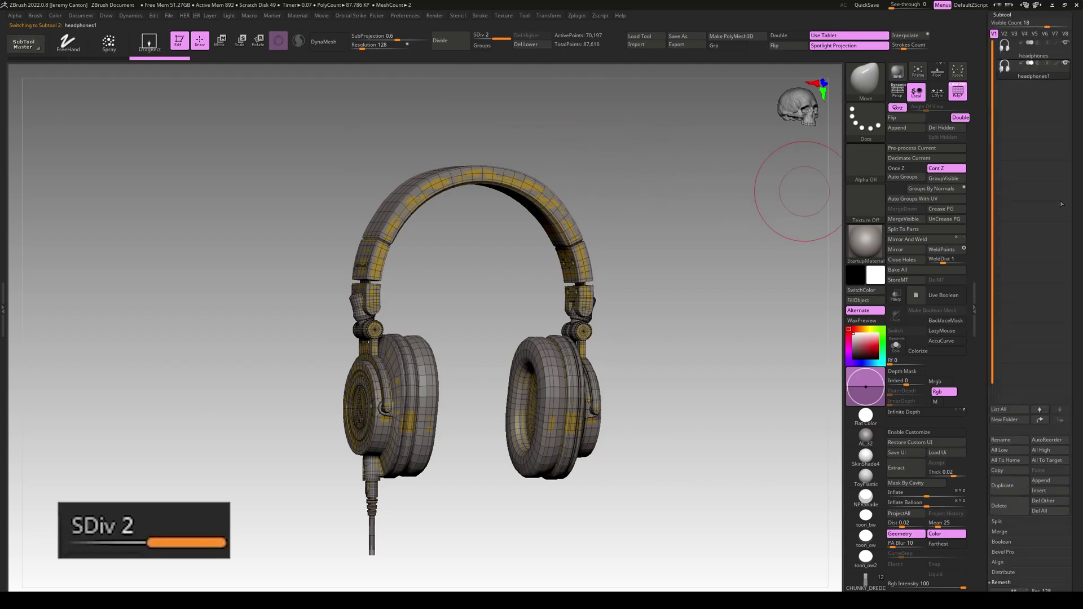
pyautogui.click(1066, 43)
pyautogui.moveTo(675, 189); pyautogui.dragTo(602, 213)
# Step: Subdivide the duplicated headphones1 subtool up to level 4
pyautogui.hotkey('ctrl', 'shift', 'z')
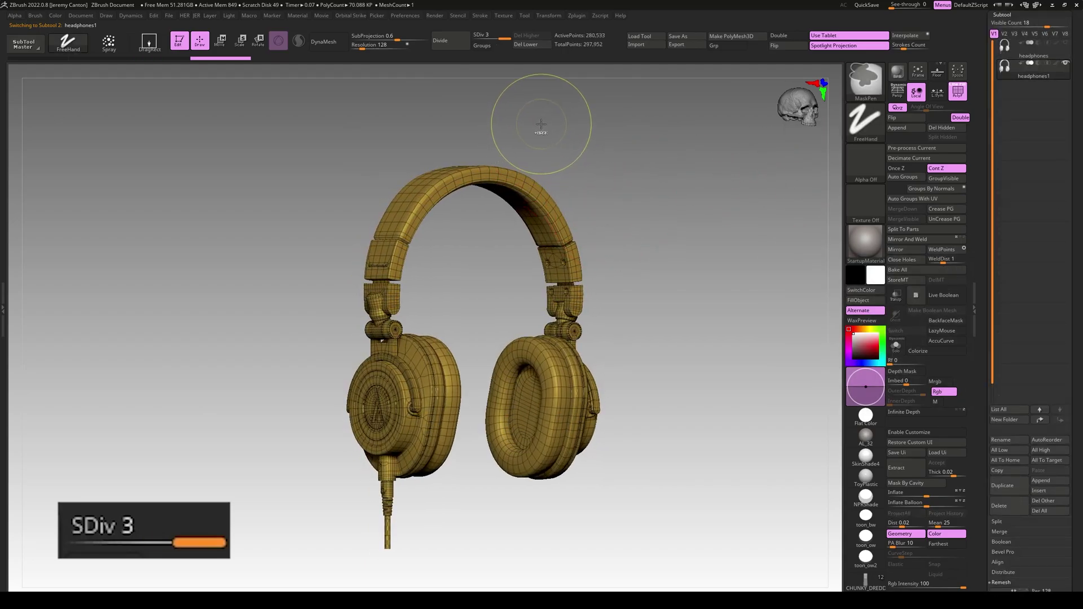
pyautogui.hotkey('ctrl', 'd')
pyautogui.keyDown('alt'); pyautogui.moveTo(604, 160); pyautogui.dragTo(608, 198); pyautogui.keyUp('alt')
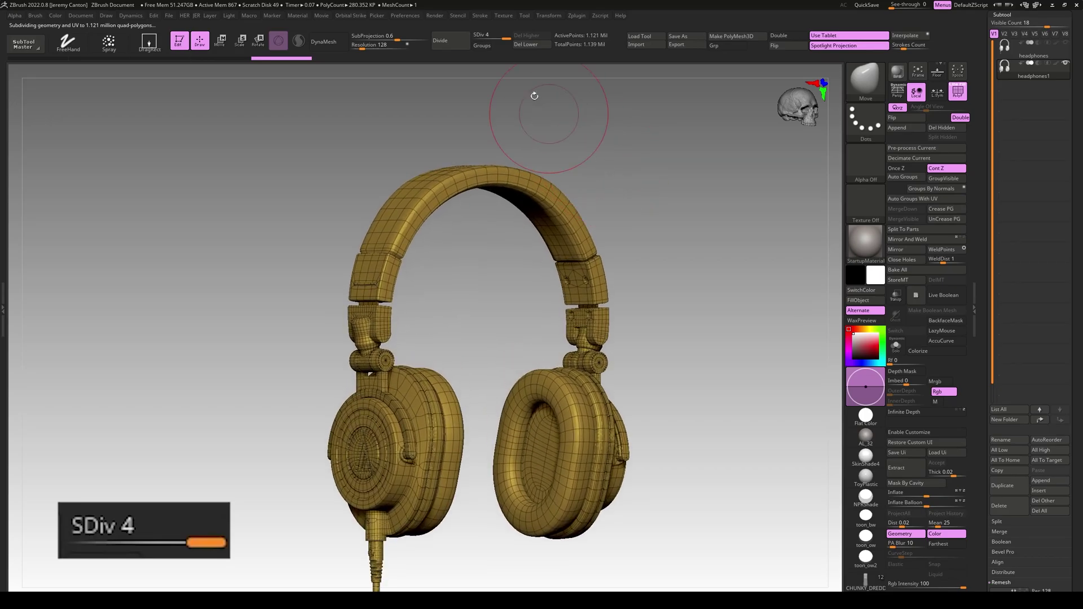
pyautogui.hotkey('ctrl', 'shift', 'z')
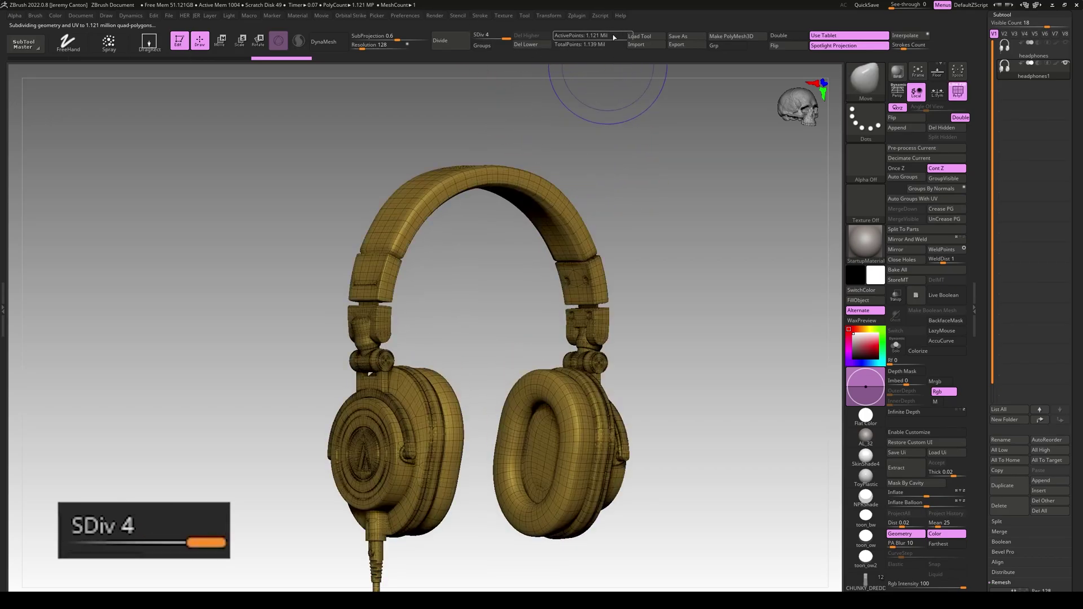
# Step: Step headphones1 down to subdivision level 2 and delete its lower and higher levels
pyautogui.scroll(-10, 1011, 333)
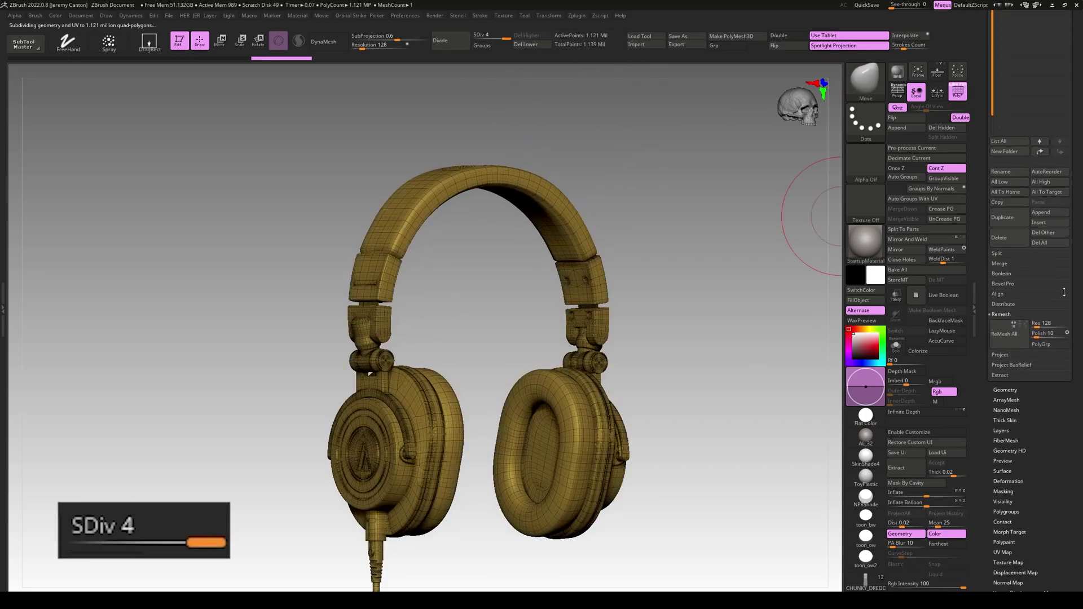
pyautogui.hotkey('shift', 'd')
pyautogui.hotkey('shift', 'd')
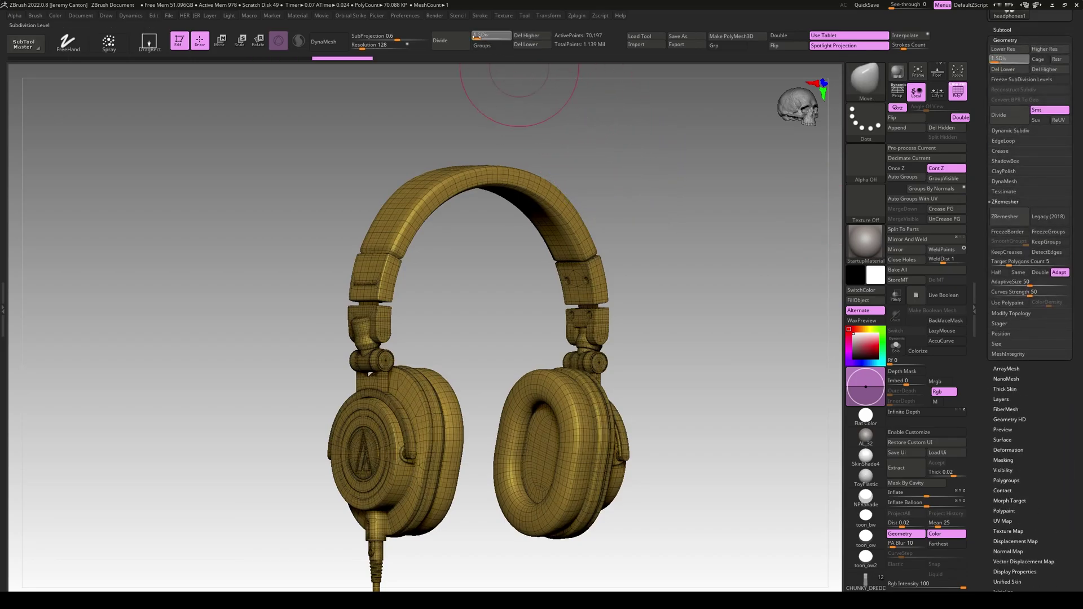
pyautogui.moveTo(477, 36); pyautogui.dragTo(500, 45)
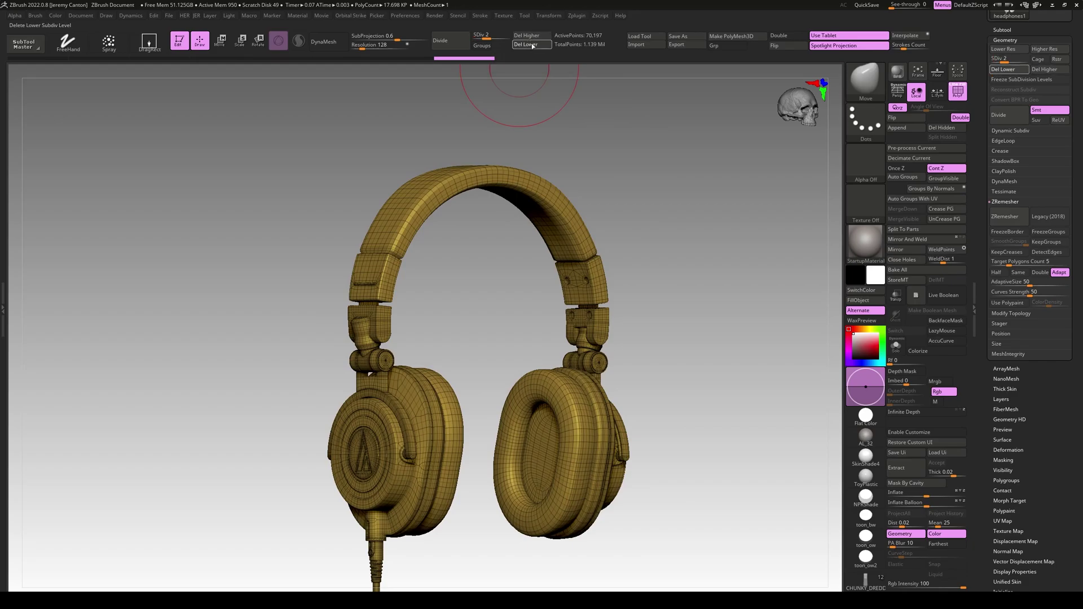
pyautogui.click(525, 44)
pyautogui.click(526, 35)
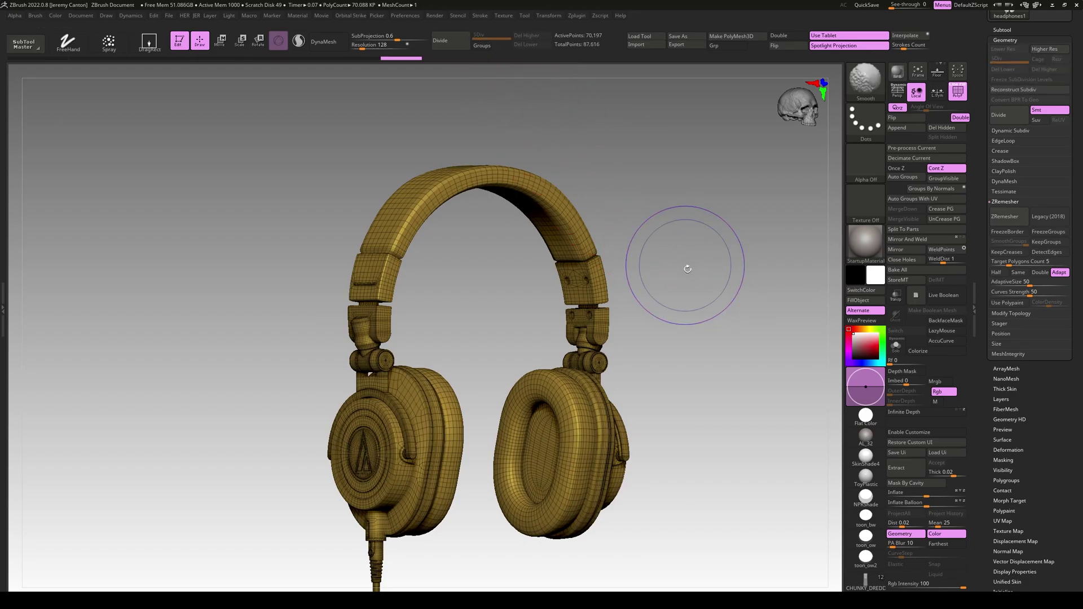
# Step: Reconstruct the lower subdivision level of headphones1 and check the rebuilt mesh from another angle
pyautogui.hotkey('shift', 'f')
pyautogui.moveTo(700, 271); pyautogui.dragTo(714, 248)
pyautogui.hotkey('shift', 'f')
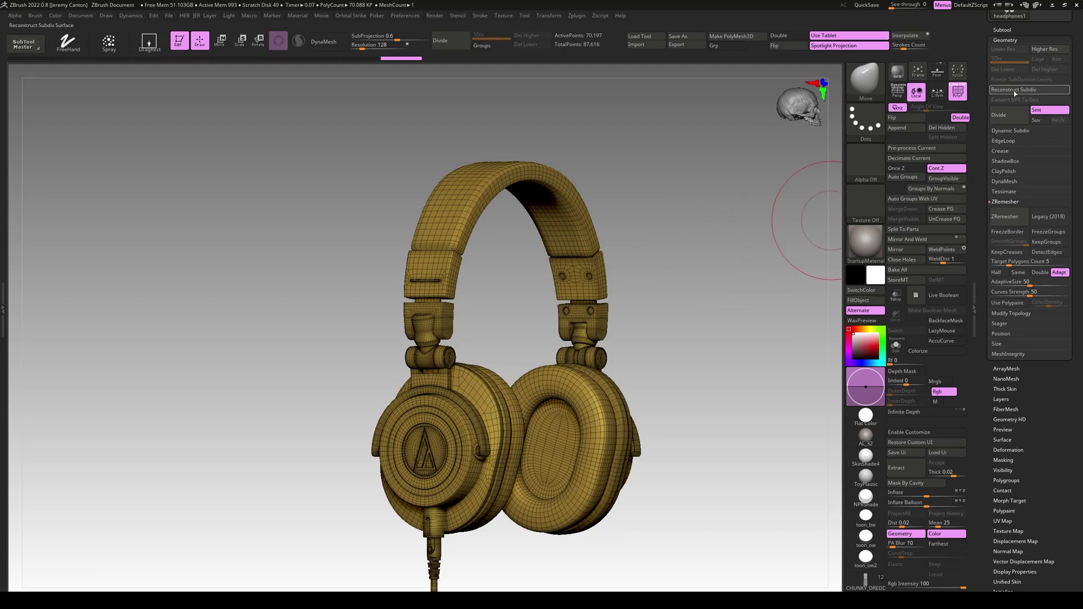
pyautogui.click(1000, 90)
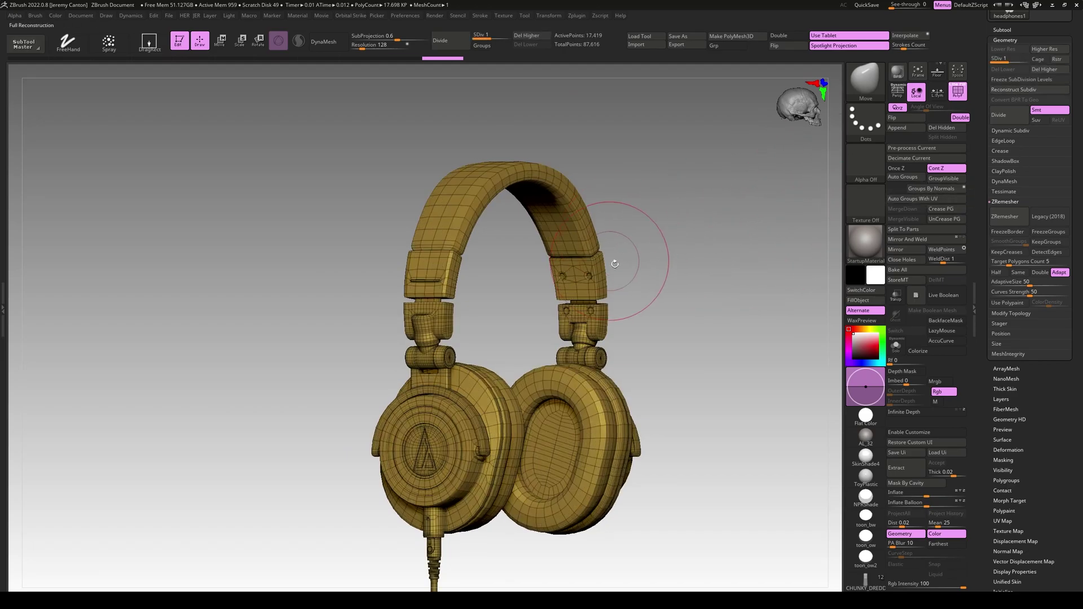
pyautogui.moveTo(699, 262)
pyautogui.mouseDown()
pyautogui.moveTo(649, 266)
pyautogui.moveTo(665, 288)
pyautogui.moveTo(672, 227)
pyautogui.moveTo(712, 226)
pyautogui.moveTo(679, 271)
pyautogui.moveTo(696, 246)
pyautogui.mouseUp()
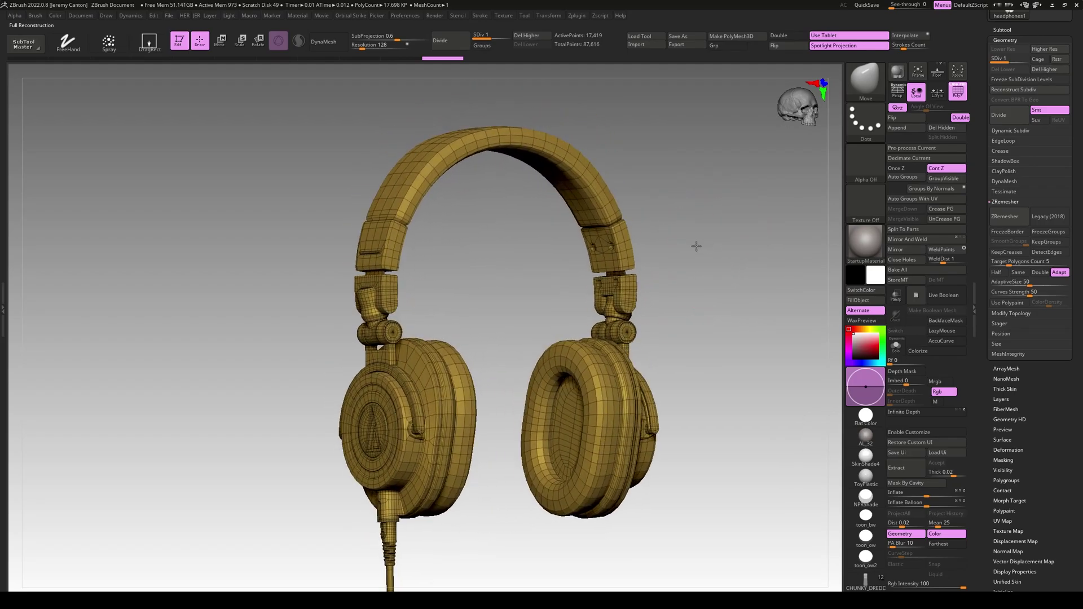
# Step: Export the reconstructed level 1 mesh to the MayaTip3 folder as headphones_BROKEn.obj
pyautogui.click(678, 45)
pyautogui.click(302, 197)
pyautogui.click(184, 504)
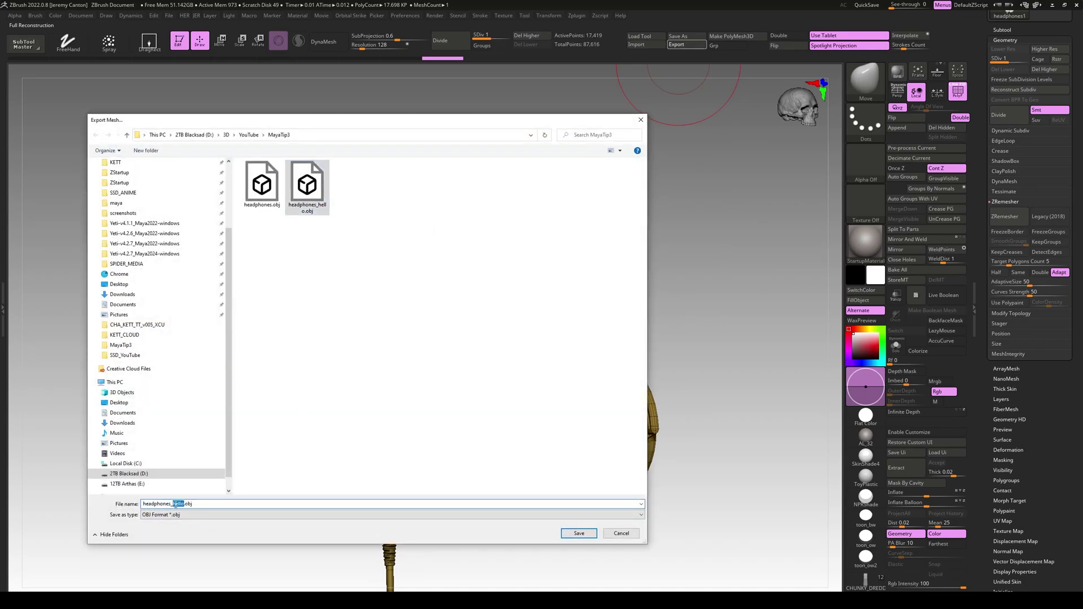
pyautogui.write('ZBRUSH')
pyautogui.press('Return')
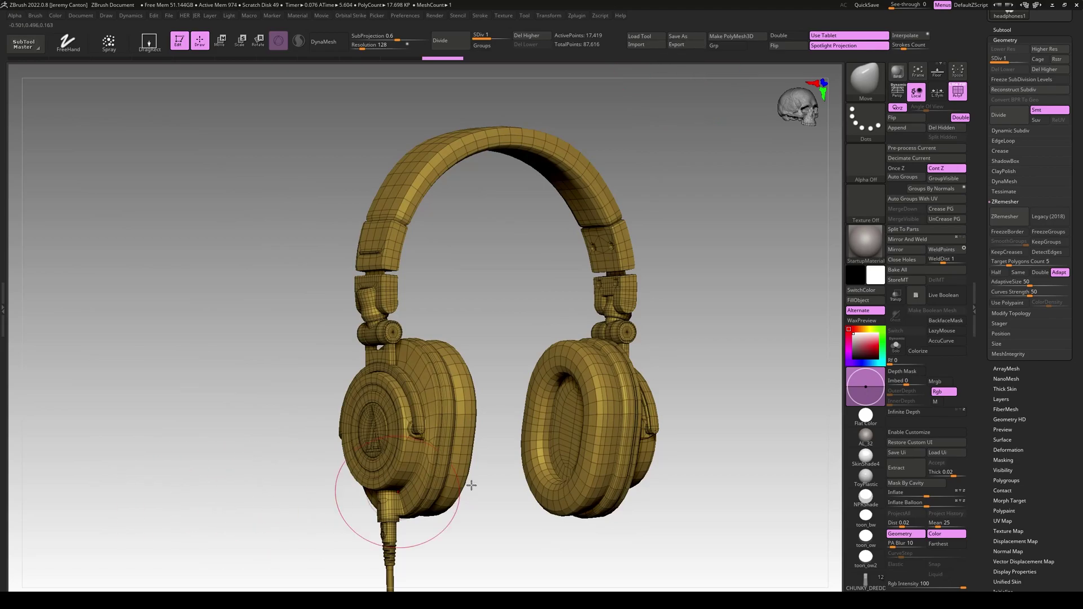
# Step: Switch to Maya, select the imported headphones_BROKEn mesh followed by headphones2, and create a blend shape between them
pyautogui.hotkey('alt', 'Tab')
pyautogui.click(692, 310)
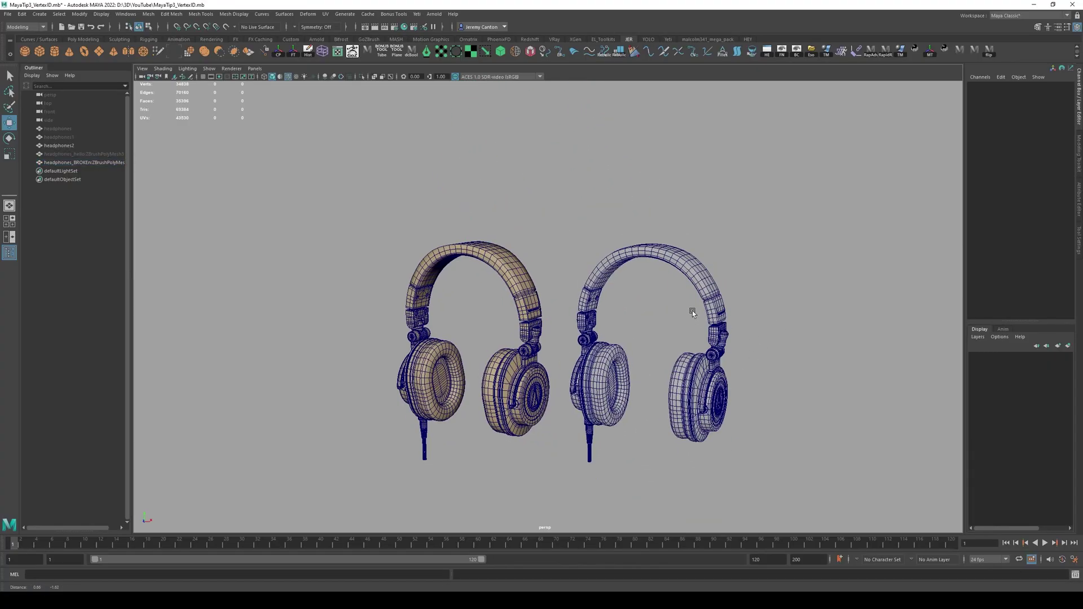
pyautogui.press('f')
pyautogui.keyDown('alt'); pyautogui.moveTo(692, 310); pyautogui.dragTo(618, 326); pyautogui.keyUp('alt')
pyautogui.click(585, 297)
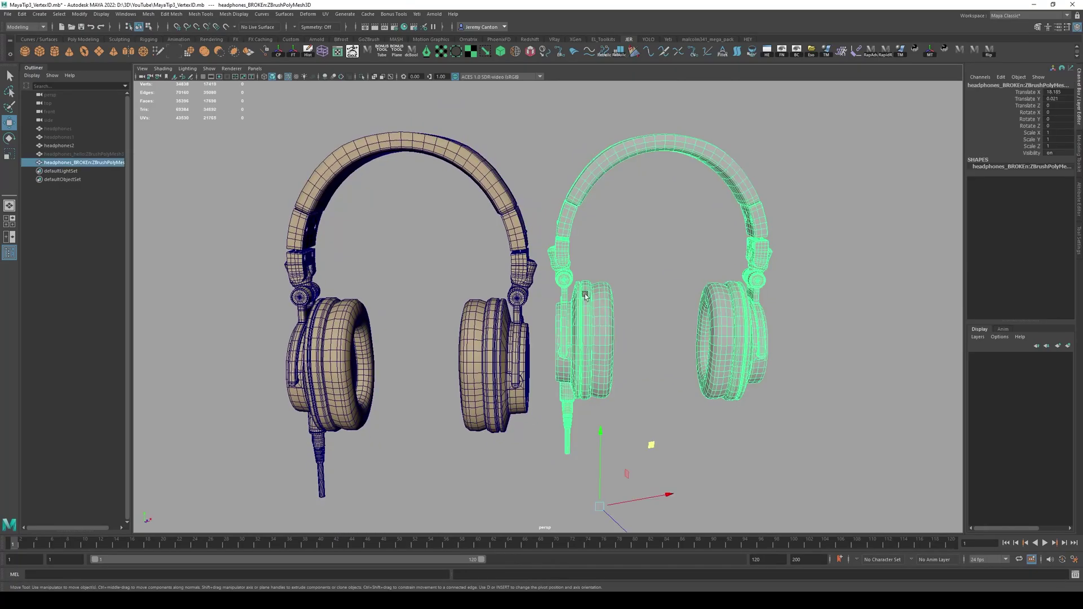
pyautogui.keyDown('shift'); pyautogui.click(485, 174); pyautogui.keyUp('shift')
pyautogui.click(307, 14)
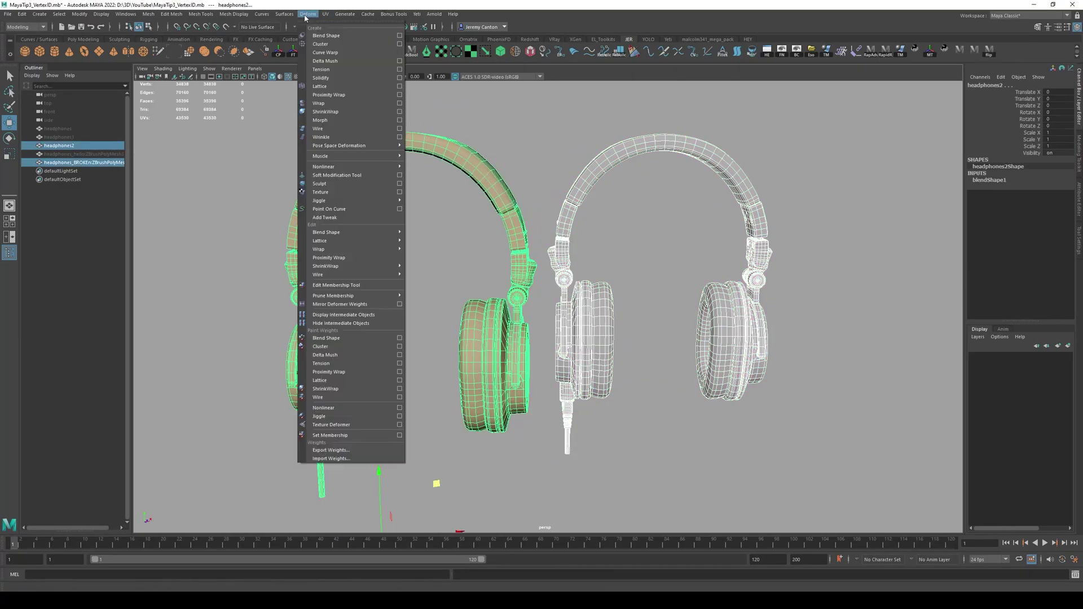
pyautogui.click(325, 36)
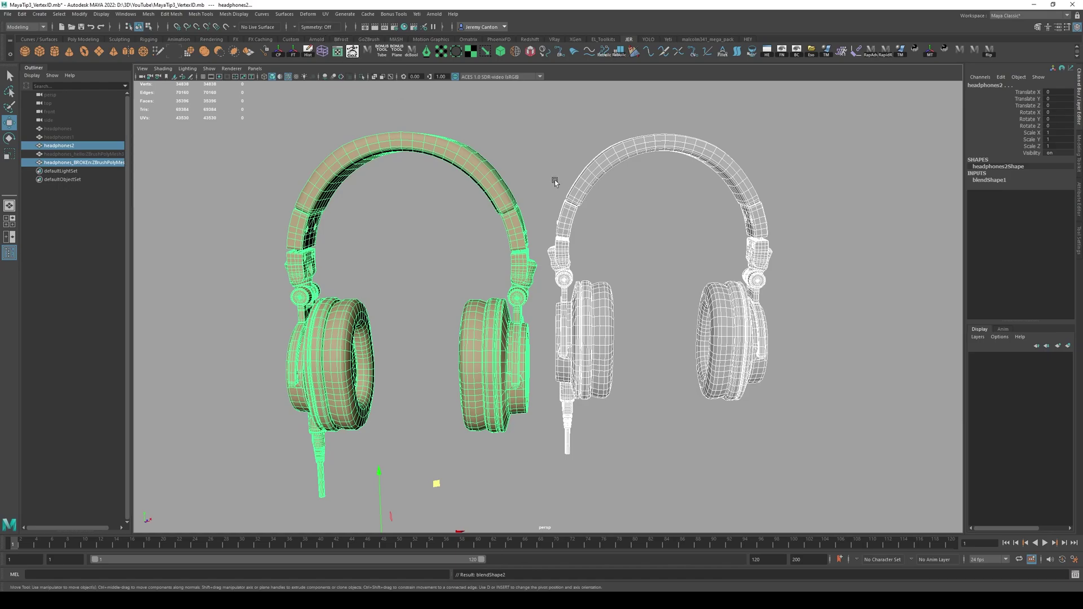
# Step: Select headphones2 and test blendShape2's ZBrushPolyMesh3D weight interactively to examine the deformation
pyautogui.click(515, 204)
pyautogui.click(507, 201)
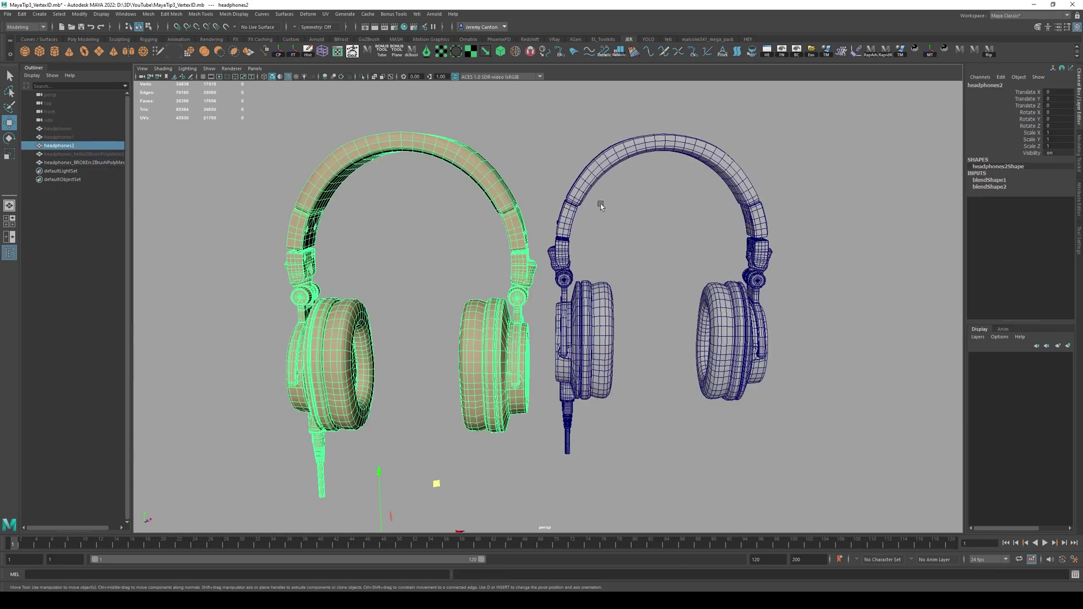
pyautogui.click(992, 187)
pyautogui.click(1018, 200)
pyautogui.moveTo(652, 201)
pyautogui.mouseDown(button='middle')
pyautogui.moveTo(663, 199)
pyautogui.moveTo(647, 193)
pyautogui.mouseUp(button='middle')
pyautogui.scroll(3, 648, 194)
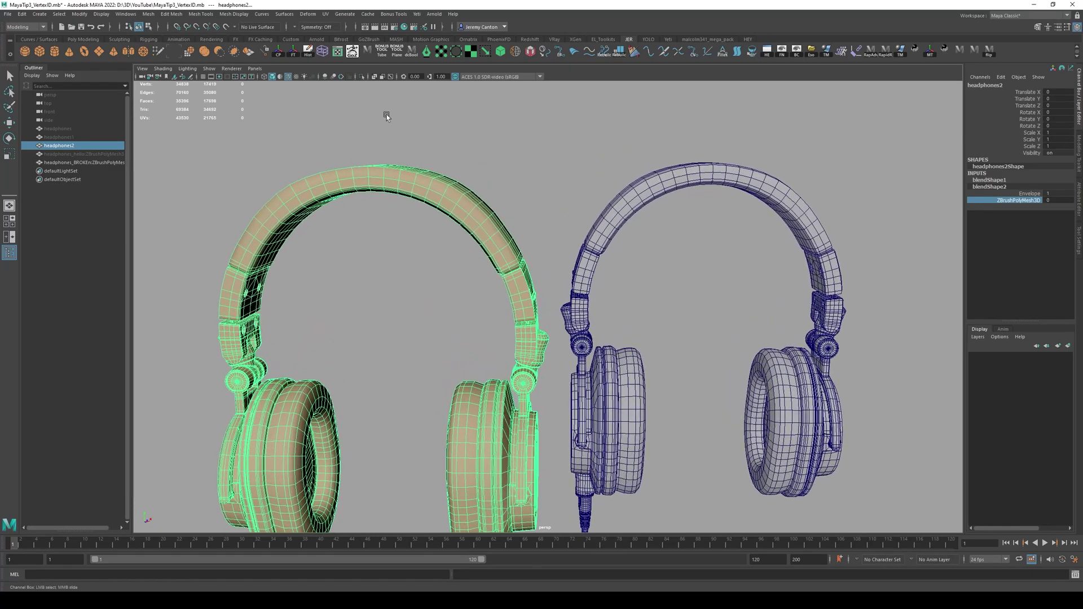
pyautogui.moveTo(762, 131); pyautogui.dragTo(426, 331)
# Step: Turn on vertex ID display for headphones2 and the imported headphones_BROKEn mesh
pyautogui.click(406, 282)
pyautogui.click(305, 189)
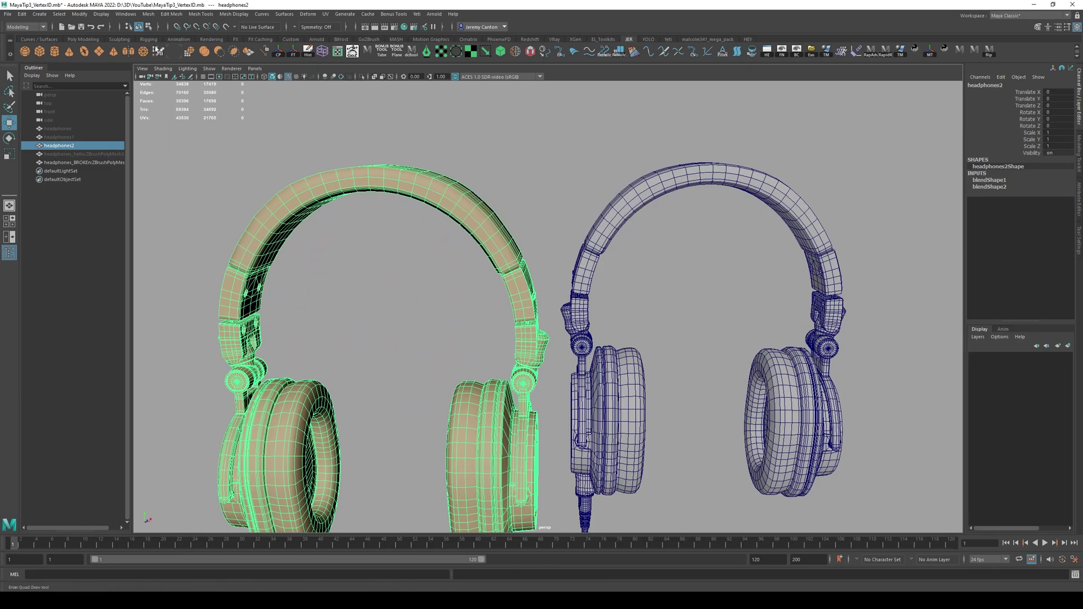
pyautogui.click(173, 14)
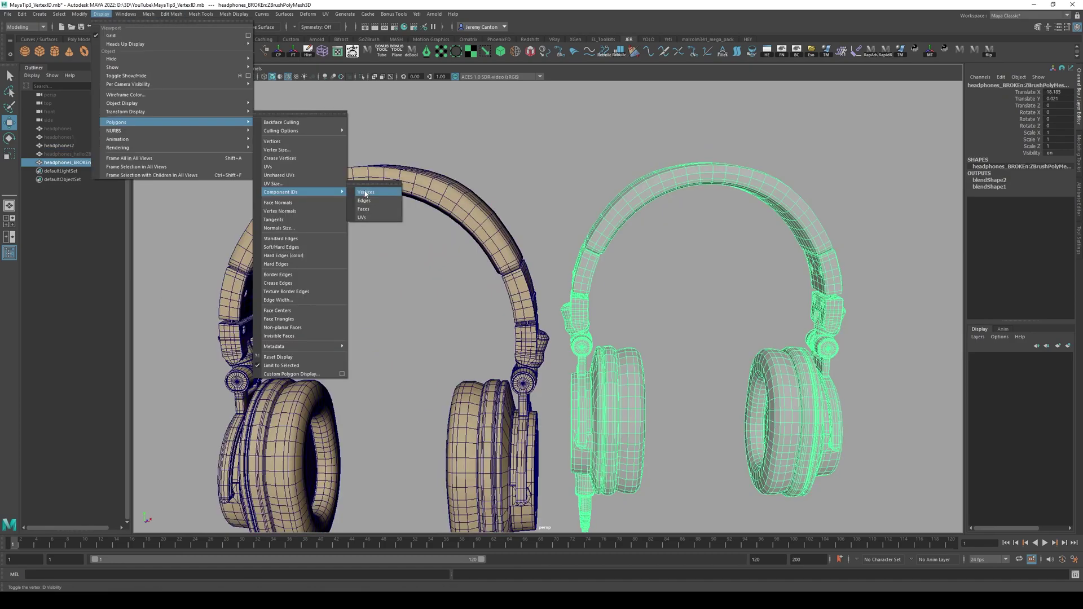
pyautogui.click(368, 191)
# Step: Select the centre vertex of the round hinge disc on headphones2 and examine its vertex ID
pyautogui.scroll(4, 490, 337)
pyautogui.keyDown('alt'); pyautogui.moveTo(564, 336); pyautogui.dragTo(523, 201, button='middle'); pyautogui.keyUp('alt')
pyautogui.scroll(1, 524, 275)
pyautogui.keyDown('alt'); pyautogui.moveTo(525, 275); pyautogui.dragTo(560, 307, button='middle'); pyautogui.keyUp('alt')
pyautogui.scroll(3, 560, 307)
pyautogui.scroll(4, 525, 267)
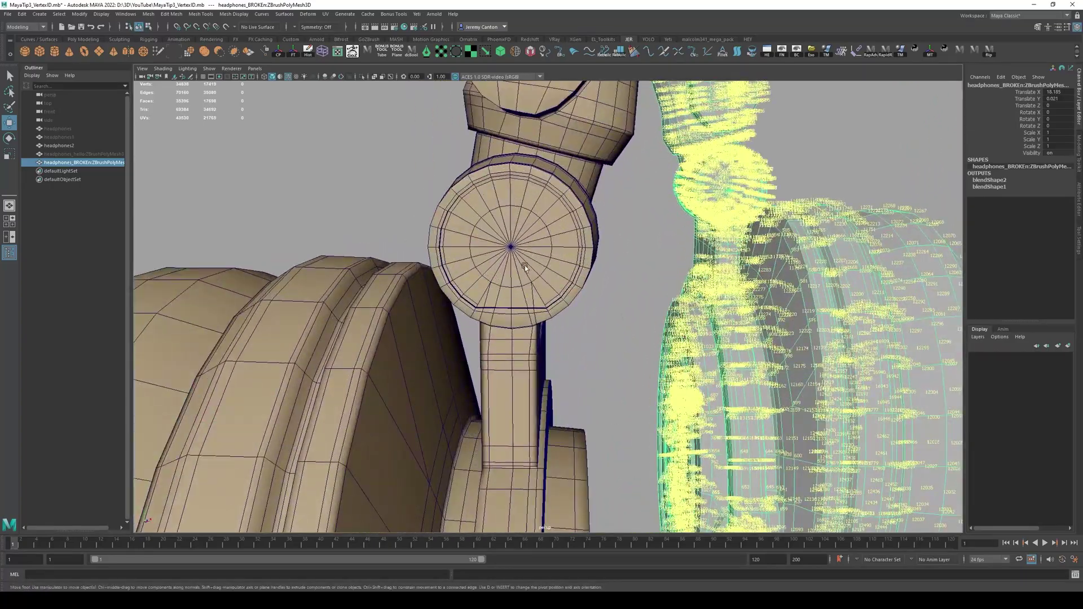
pyautogui.doubleClick(512, 248)
pyautogui.press('f')
pyautogui.keyDown('alt'); pyautogui.moveTo(587, 315); pyautogui.dragTo(643, 315); pyautogui.keyUp('alt')
pyautogui.scroll(4, 553, 300)
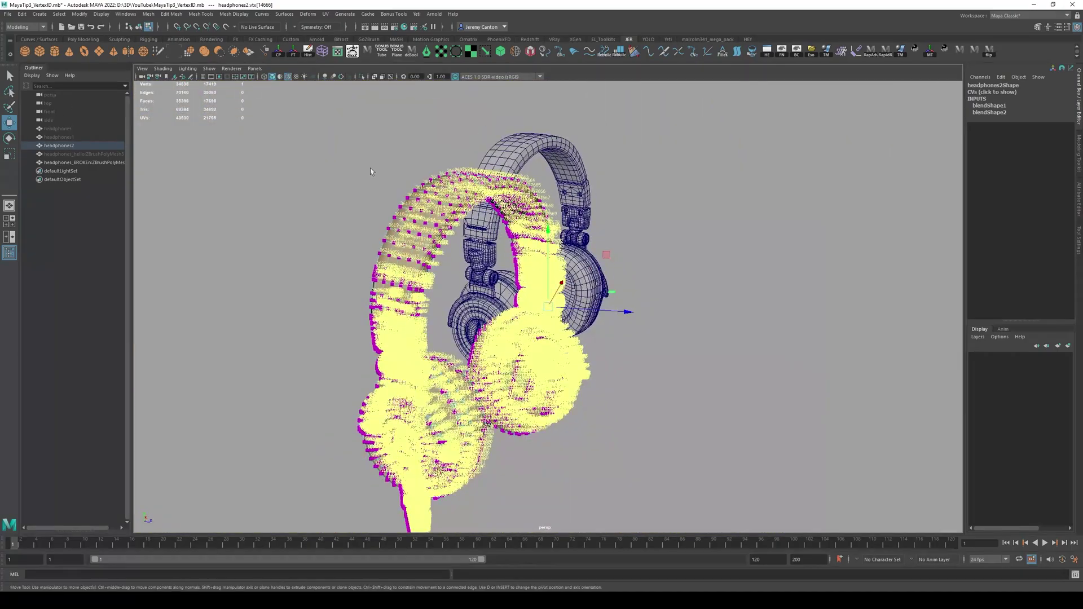
# Step: Select the matching hinge disc centre vertex on the headphones_BROKEn mesh and examine its vertex ID
pyautogui.keyDown('alt'); pyautogui.moveTo(370, 172); pyautogui.dragTo(243, 148); pyautogui.keyUp('alt')
pyautogui.keyDown('alt'); pyautogui.moveTo(739, 304); pyautogui.dragTo(502, 270, button='middle'); pyautogui.keyUp('alt')
pyautogui.scroll(4, 501, 271)
pyautogui.doubleClick(480, 196)
pyautogui.scroll(5, 480, 196)
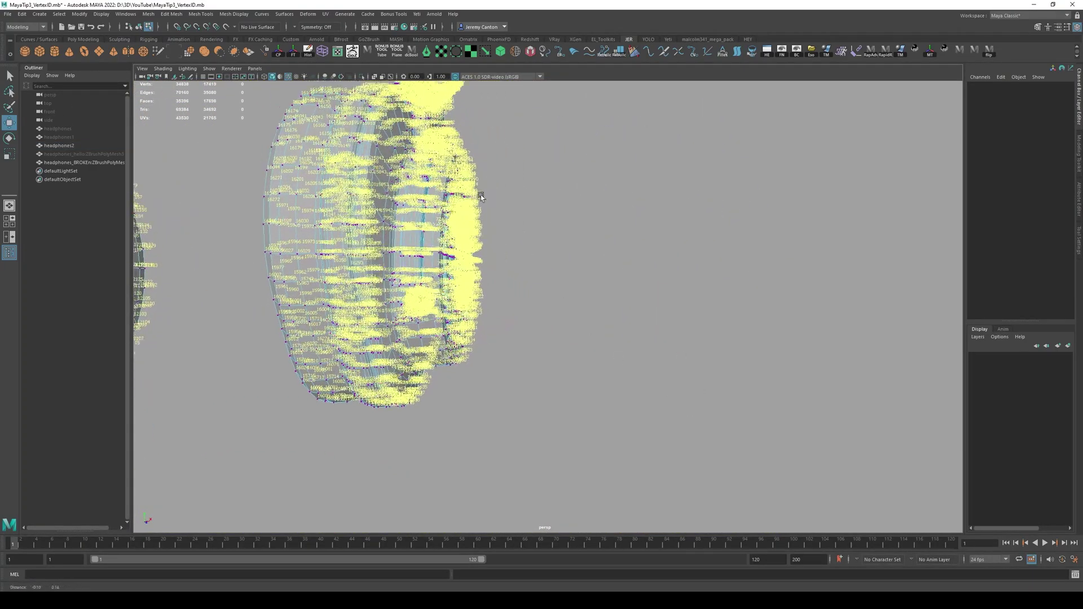
pyautogui.keyDown('alt'); pyautogui.moveTo(481, 197); pyautogui.dragTo(733, 418); pyautogui.keyUp('alt')
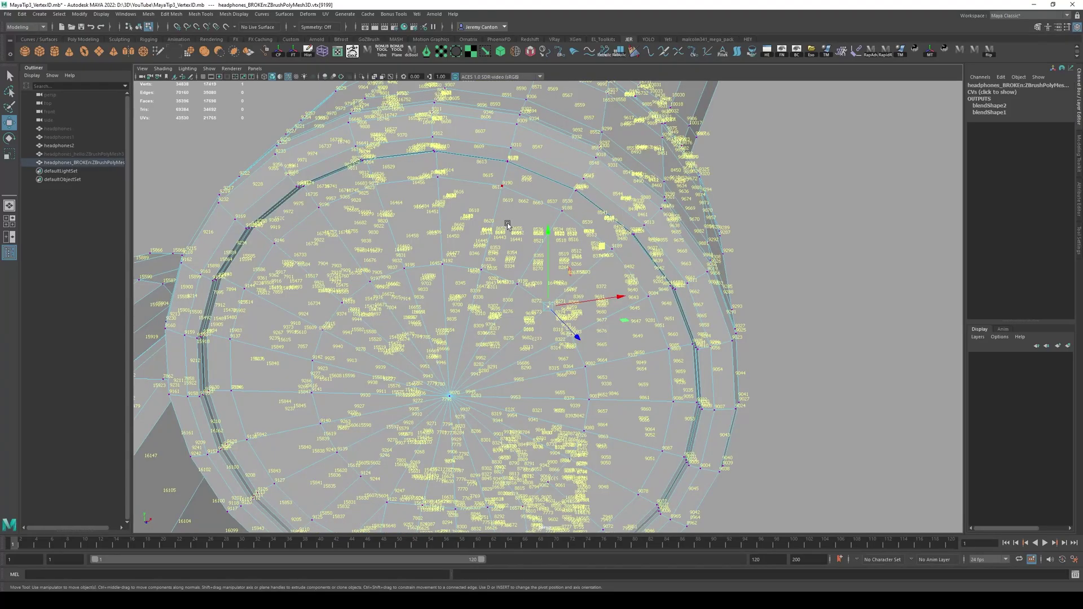
pyautogui.keyDown('alt'); pyautogui.moveTo(508, 226); pyautogui.dragTo(540, 209); pyautogui.keyUp('alt')
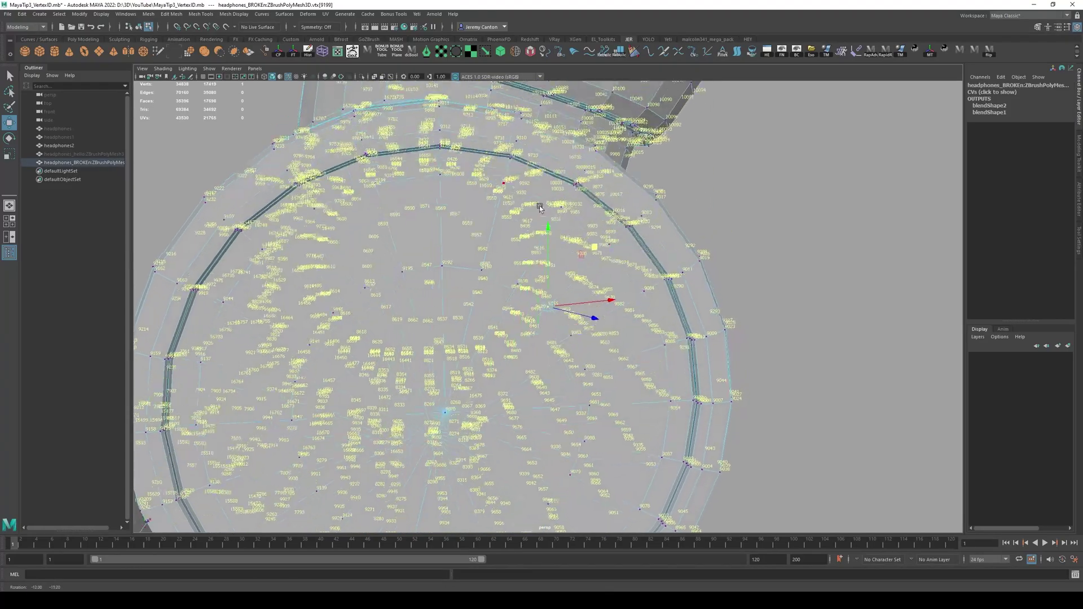
pyautogui.click(445, 413)
pyautogui.press('f')
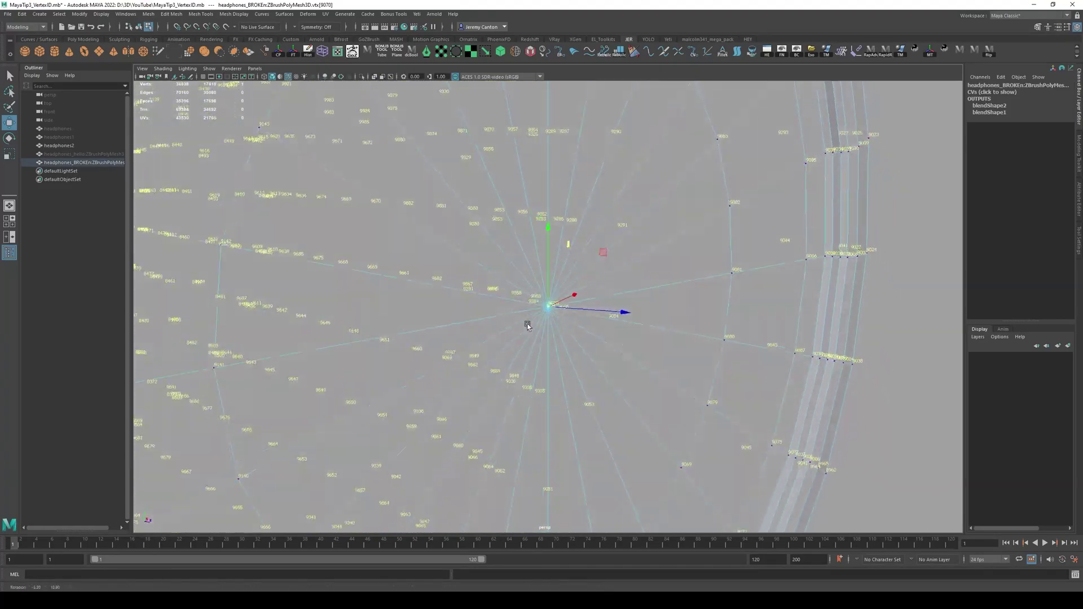
pyautogui.keyDown('alt'); pyautogui.moveTo(528, 326); pyautogui.dragTo(551, 334); pyautogui.keyUp('alt')
pyautogui.moveTo(551, 334)
pyautogui.keyDown('alt'); pyautogui.mouseDown(button='right')
pyautogui.moveTo(576, 355)
pyautogui.moveTo(549, 338)
pyautogui.mouseUp(button='right'); pyautogui.keyUp('alt')
pyautogui.keyDown('alt'); pyautogui.moveTo(549, 339); pyautogui.dragTo(583, 329); pyautogui.keyUp('alt')
# Step: Return to the hinge disc centre vertex on headphones2 and compare its ID with the imported mesh
pyautogui.press('q')
pyautogui.keyDown('alt'); pyautogui.moveTo(583, 329); pyautogui.dragTo(491, 299, button='right'); pyautogui.keyUp('alt')
pyautogui.keyDown('alt'); pyautogui.moveTo(491, 299); pyautogui.dragTo(299, 230); pyautogui.keyUp('alt')
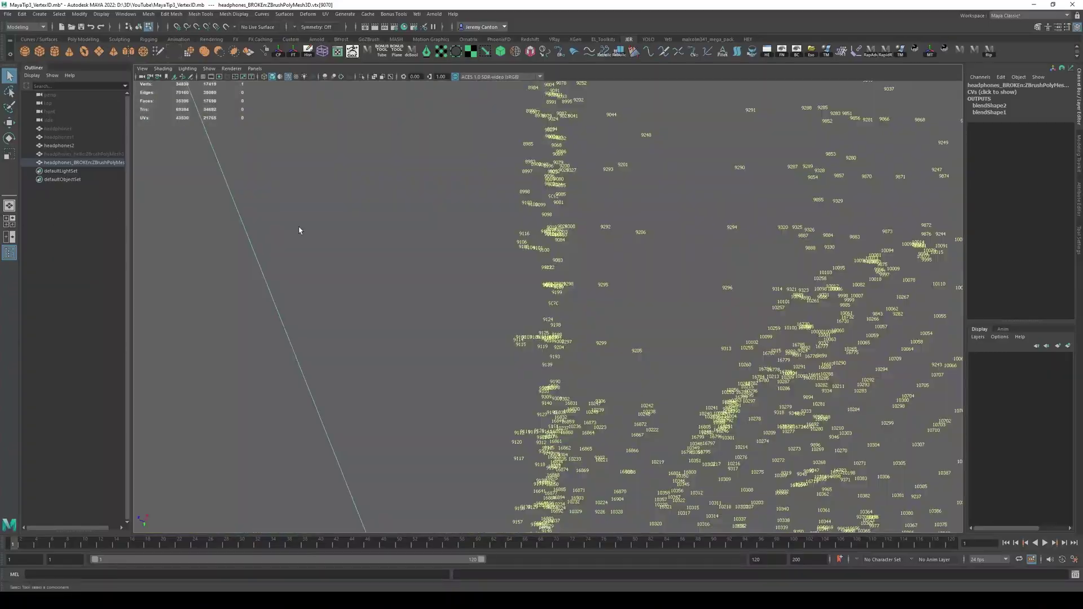
pyautogui.scroll(-8, 474, 280)
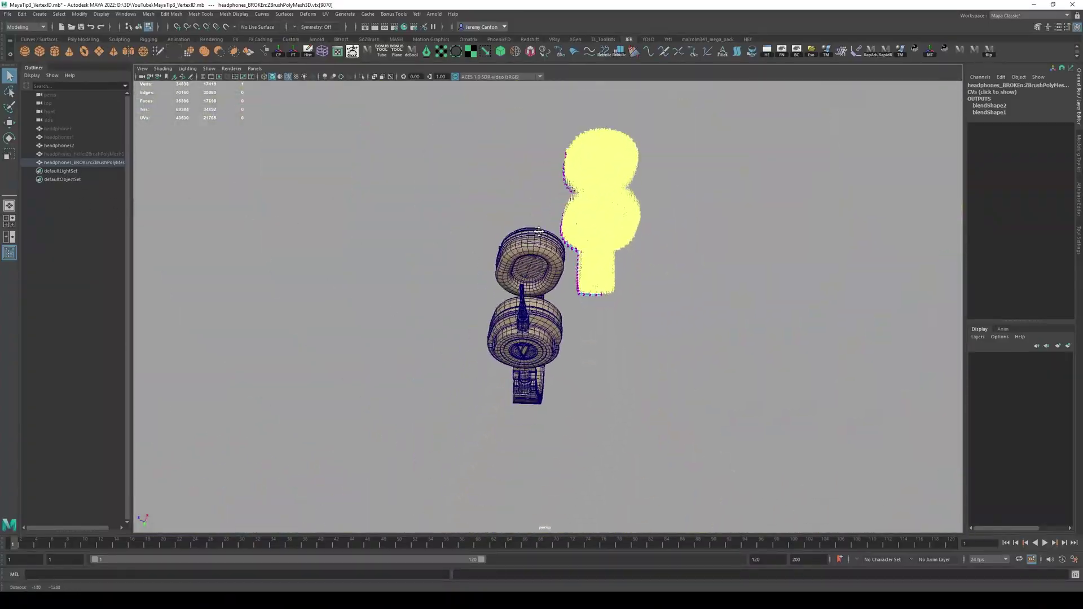
pyautogui.keyDown('alt'); pyautogui.moveTo(538, 231); pyautogui.dragTo(511, 310); pyautogui.keyUp('alt')
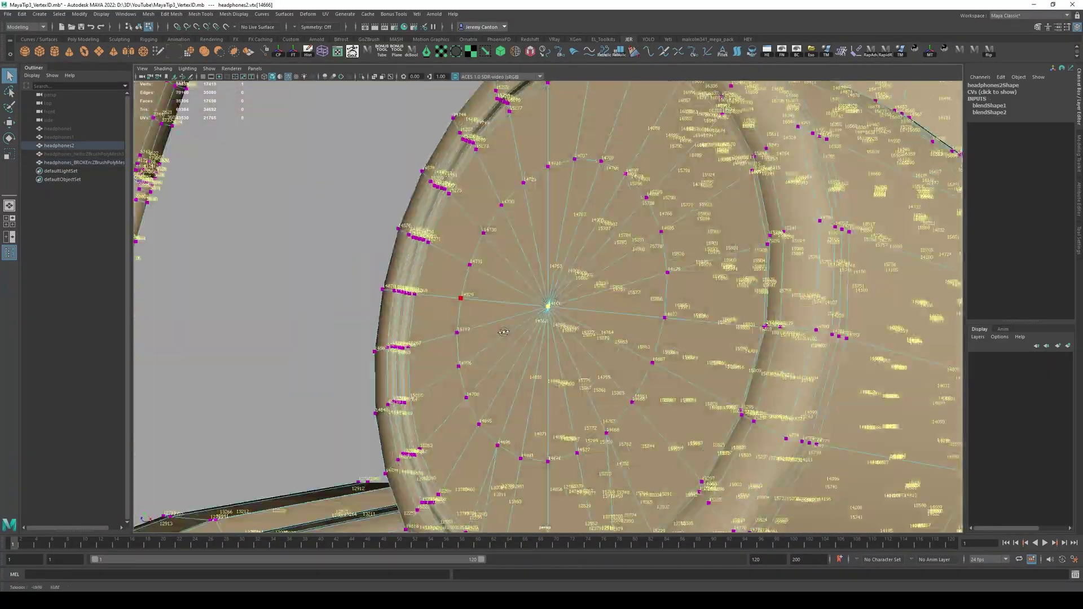
# Step: Deform headphones2 toward the broken ZBrush mesh by setting blendShape2's ZBrushPolyMesh3D weight to 0.6
pyautogui.keyDown('alt'); pyautogui.moveTo(503, 330); pyautogui.dragTo(494, 262, button='right'); pyautogui.keyUp('alt')
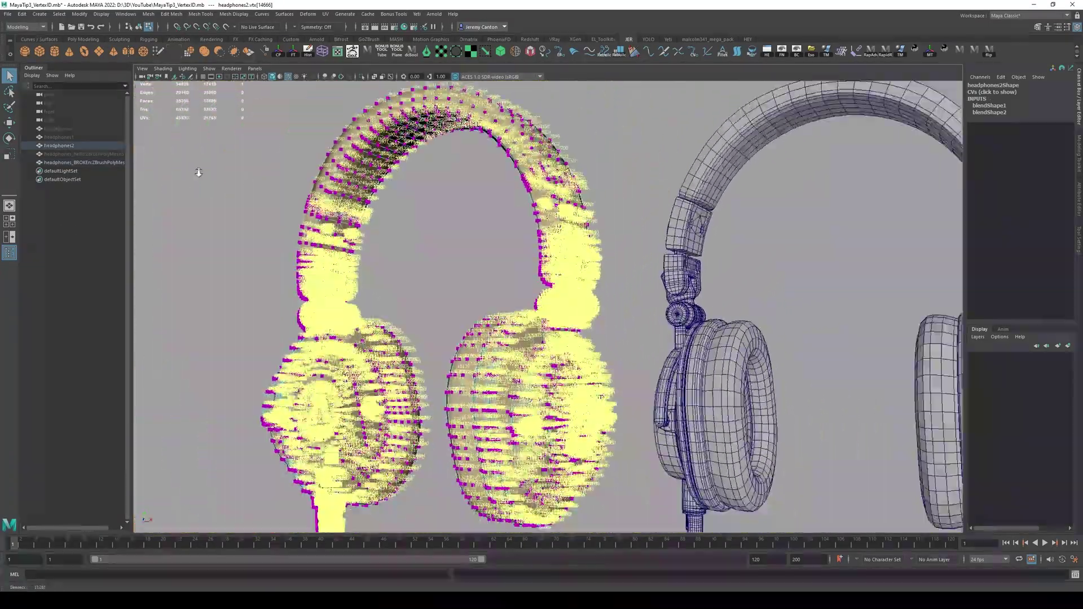
pyautogui.keyDown('alt'); pyautogui.moveTo(198, 172); pyautogui.dragTo(170, 172, button='right'); pyautogui.keyUp('alt')
pyautogui.keyDown('alt'); pyautogui.moveTo(401, 243); pyautogui.dragTo(481, 247); pyautogui.keyUp('alt')
pyautogui.keyDown('alt'); pyautogui.moveTo(482, 247); pyautogui.dragTo(555, 254, button='middle'); pyautogui.keyUp('alt')
pyautogui.click(1006, 112)
pyautogui.keyDown('alt'); pyautogui.moveTo(558, 174); pyautogui.dragTo(620, 189); pyautogui.keyUp('alt')
pyautogui.keyDown('alt'); pyautogui.moveTo(620, 188); pyautogui.dragTo(640, 210, button='middle'); pyautogui.keyUp('alt')
pyautogui.keyDown('alt'); pyautogui.moveTo(641, 211); pyautogui.dragTo(677, 209); pyautogui.keyUp('alt')
pyautogui.click(1003, 126)
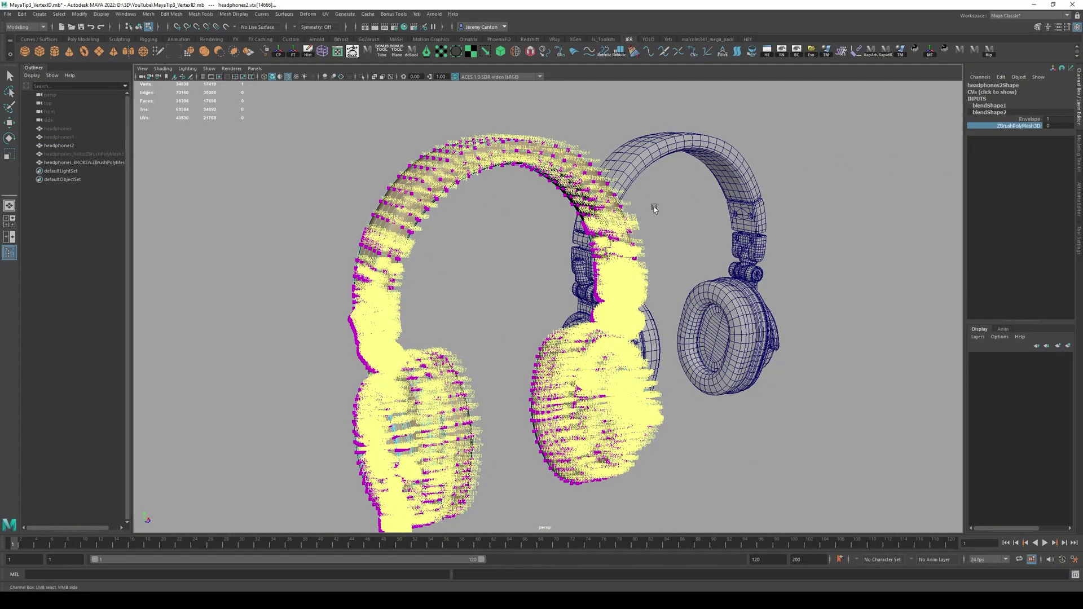
pyautogui.moveTo(654, 208)
pyautogui.mouseDown(button='middle')
pyautogui.moveTo(671, 208)
pyautogui.moveTo(654, 206)
pyautogui.mouseUp(button='middle')
# Step: Turn off the vertex ID display on headphones2
pyautogui.click(125, 14)
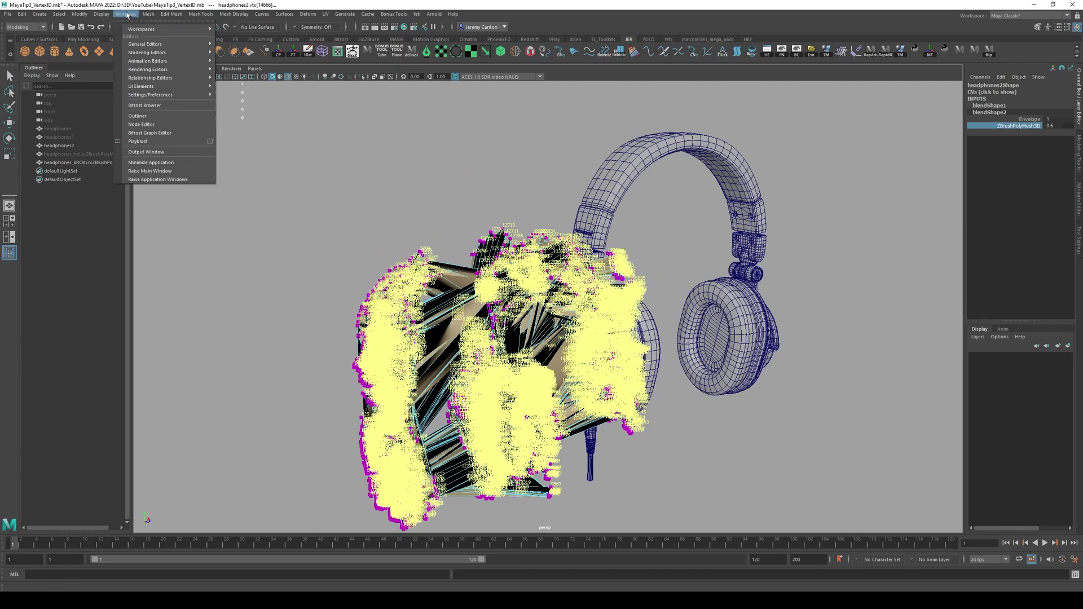
pyautogui.moveTo(102, 14)
pyautogui.moveTo(133, 121)
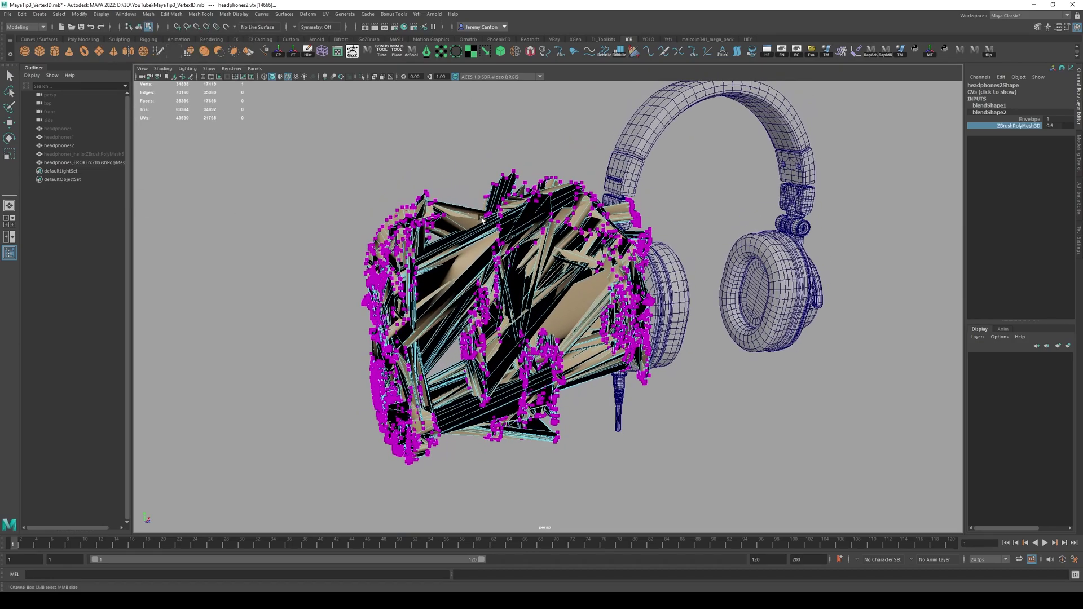
# Step: Scrub blendShape2's ZBrushPolyMesh3D weight to inspect the broken deformation and return it to 0
pyautogui.moveTo(502, 193); pyautogui.dragTo(511, 193, button='middle')
pyautogui.keyDown('alt'); pyautogui.moveTo(533, 190); pyautogui.dragTo(418, 148); pyautogui.keyUp('alt')
pyautogui.keyDown('alt'); pyautogui.moveTo(418, 147); pyautogui.dragTo(542, 169, button='right'); pyautogui.keyUp('alt')
pyautogui.keyDown('alt'); pyautogui.moveTo(542, 170); pyautogui.dragTo(434, 248); pyautogui.keyUp('alt')
pyautogui.moveTo(465, 247); pyautogui.dragTo(449, 242, button='middle')
pyautogui.keyDown('alt'); pyautogui.moveTo(502, 241); pyautogui.dragTo(472, 249); pyautogui.keyUp('alt')
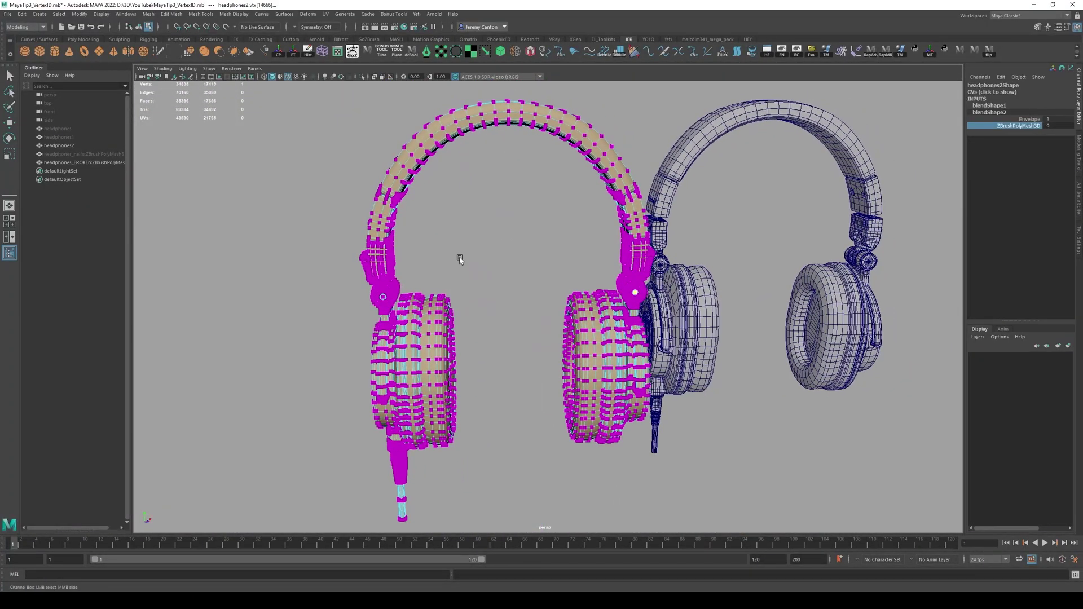
pyautogui.moveTo(471, 249); pyautogui.dragTo(441, 251, button='middle')
pyautogui.keyDown('alt'); pyautogui.moveTo(441, 250); pyautogui.dragTo(408, 276); pyautogui.keyUp('alt')
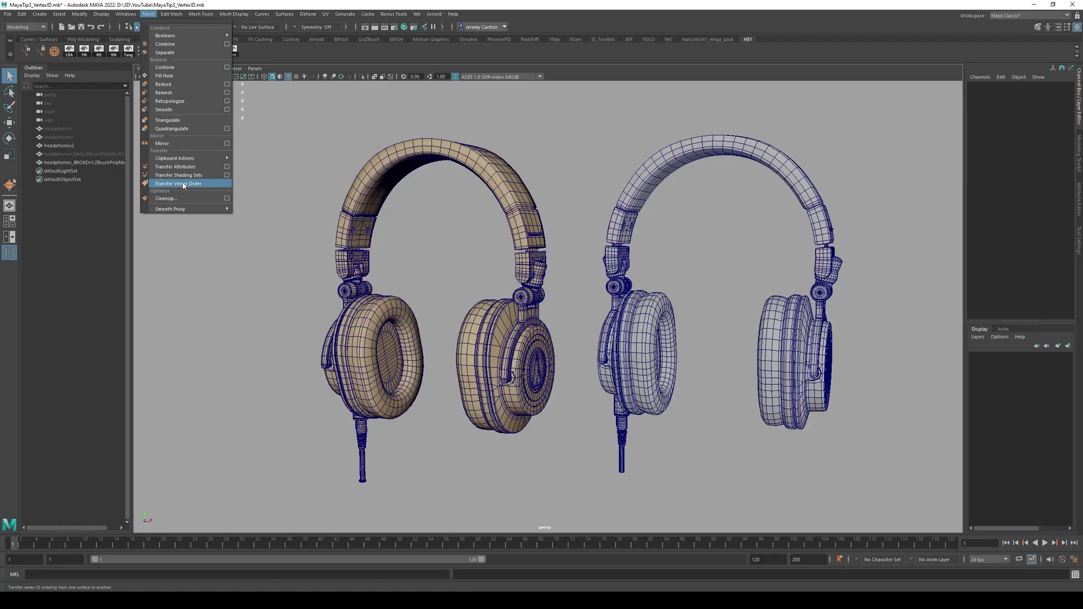
# Step: Select all connected faces of the headband shell on headphones2 and inspect the shell from several angles
pyautogui.click(433, 161)
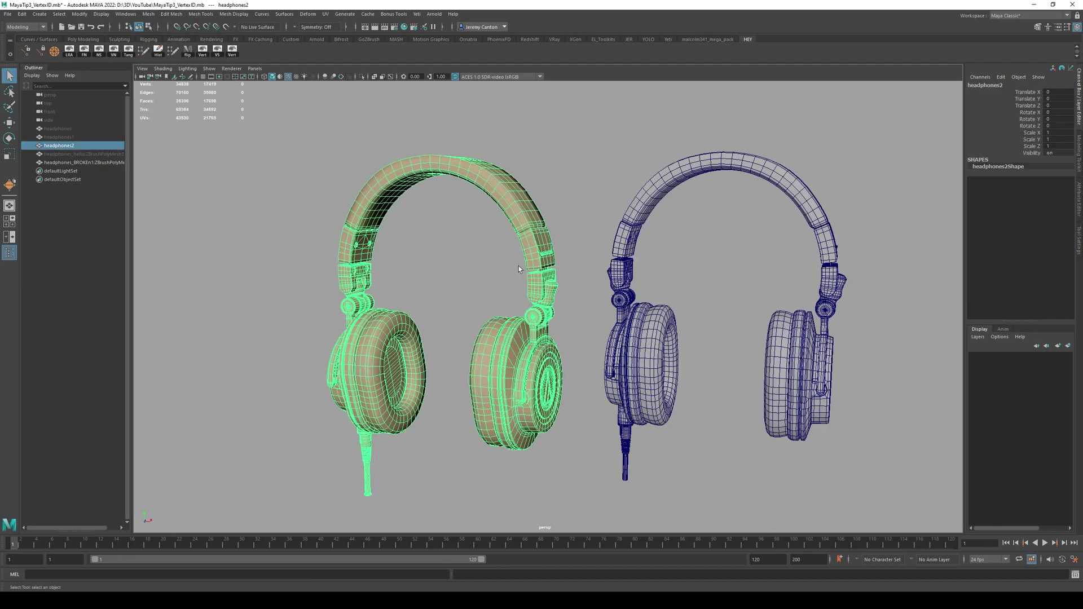
pyautogui.click(519, 266)
pyautogui.click(527, 265)
pyautogui.press('F11')
pyautogui.keyDown('alt'); pyautogui.moveTo(526, 266); pyautogui.dragTo(551, 264); pyautogui.keyUp('alt')
pyautogui.keyDown('alt'); pyautogui.moveTo(551, 268); pyautogui.dragTo(593, 244, button='middle'); pyautogui.keyUp('alt')
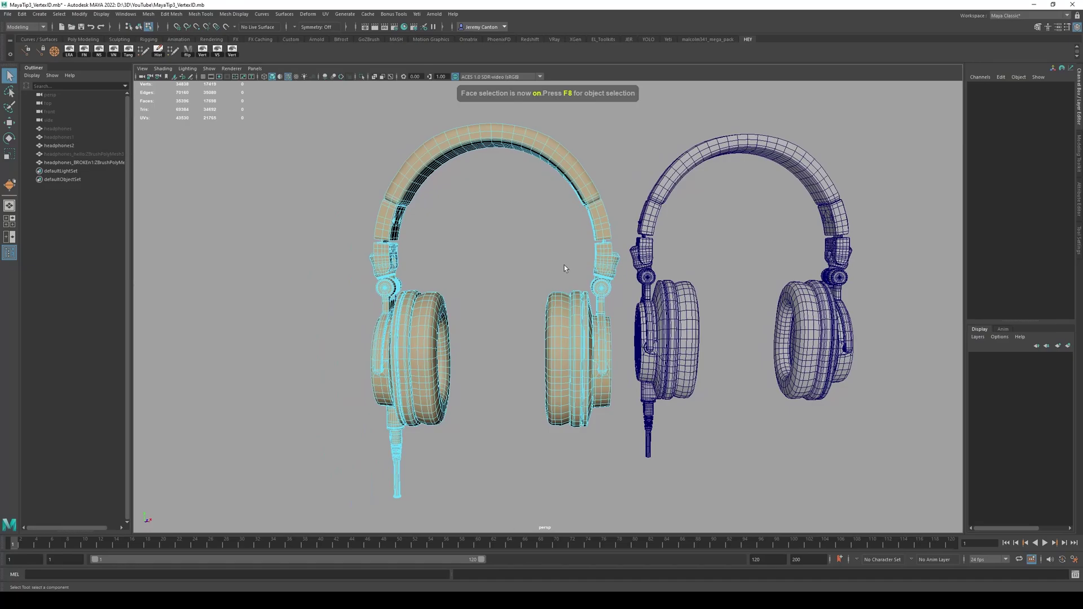
pyautogui.moveTo(594, 244)
pyautogui.keyDown('alt'); pyautogui.mouseDown()
pyautogui.moveTo(665, 221)
pyautogui.moveTo(597, 254)
pyautogui.mouseUp(); pyautogui.keyUp('alt')
pyautogui.doubleClick(596, 216)
pyautogui.keyDown('alt'); pyautogui.moveTo(597, 253); pyautogui.dragTo(646, 242, button='middle'); pyautogui.keyUp('alt')
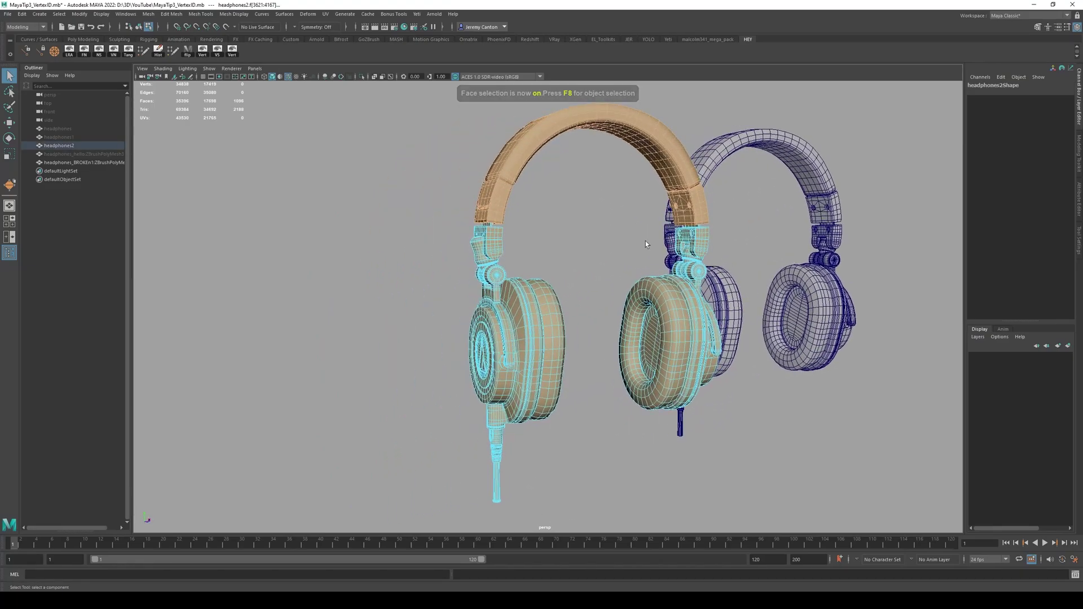
pyautogui.keyDown('alt'); pyautogui.moveTo(496, 299); pyautogui.dragTo(592, 313, button='right'); pyautogui.keyUp('alt')
pyautogui.keyDown('alt'); pyautogui.moveTo(508, 214); pyautogui.dragTo(499, 281, button='middle'); pyautogui.keyUp('alt')
pyautogui.keyDown('alt'); pyautogui.moveTo(500, 280); pyautogui.dragTo(533, 281); pyautogui.keyUp('alt')
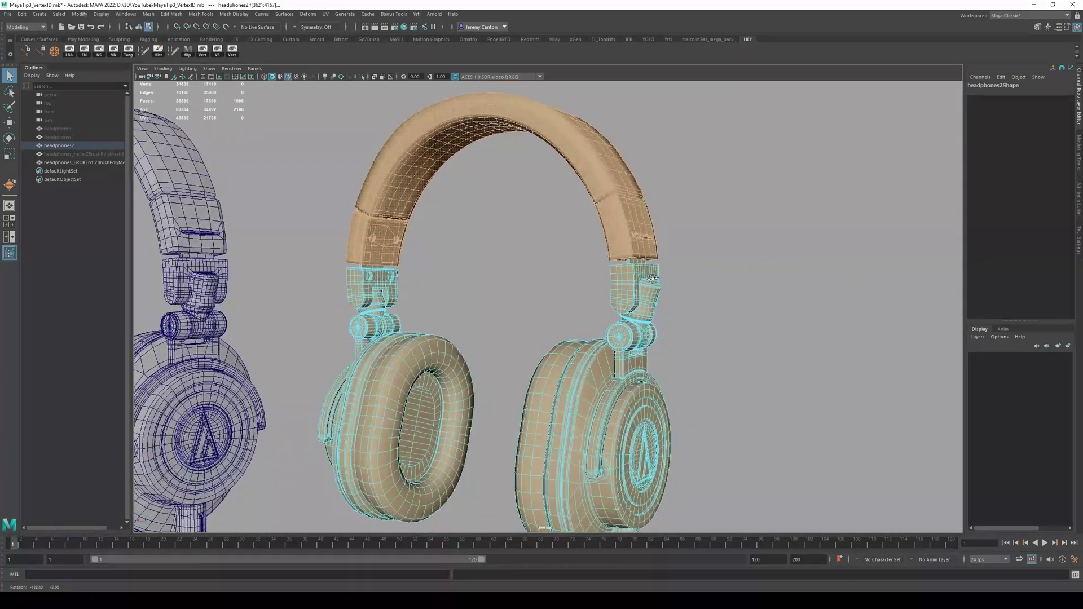
# Step: Select the connected faces of the small shell below the headband's end, return to object selection and clear the selection
pyautogui.click(681, 259)
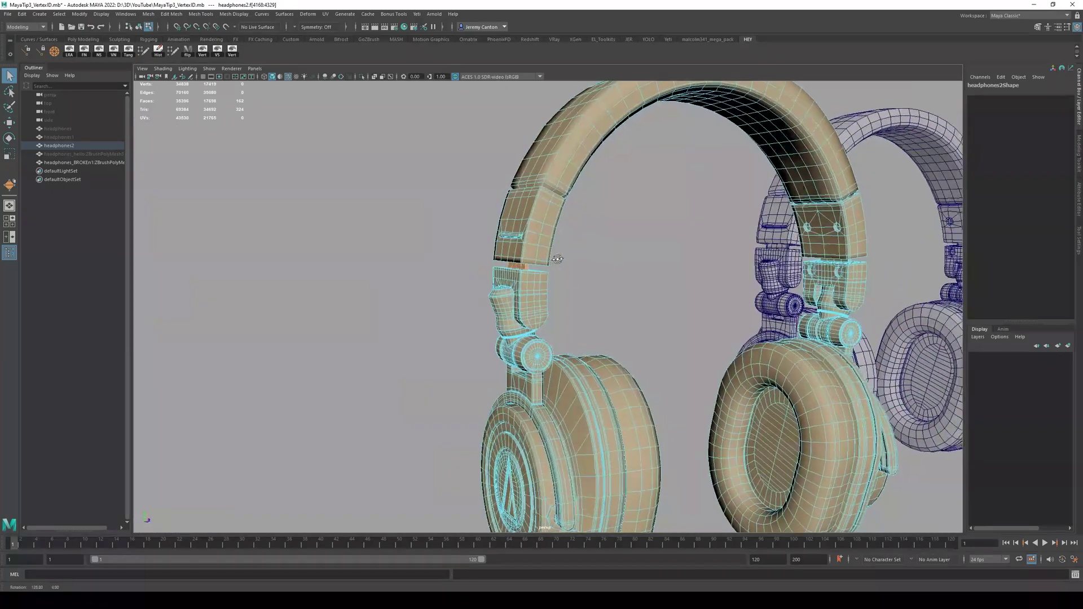
pyautogui.keyDown('alt'); pyautogui.moveTo(557, 259); pyautogui.dragTo(527, 265, button='right'); pyautogui.keyUp('alt')
pyautogui.keyDown('alt'); pyautogui.moveTo(592, 280); pyautogui.dragTo(514, 285, button='middle'); pyautogui.keyUp('alt')
pyautogui.press('F8')
pyautogui.click(546, 279)
pyautogui.keyDown('alt'); pyautogui.moveTo(546, 279); pyautogui.dragTo(446, 252); pyautogui.keyUp('alt')
pyautogui.keyDown('alt'); pyautogui.moveTo(558, 284); pyautogui.dragTo(497, 282, button='middle'); pyautogui.keyUp('alt')
pyautogui.keyDown('alt'); pyautogui.moveTo(498, 282); pyautogui.dragTo(482, 276); pyautogui.keyUp('alt')
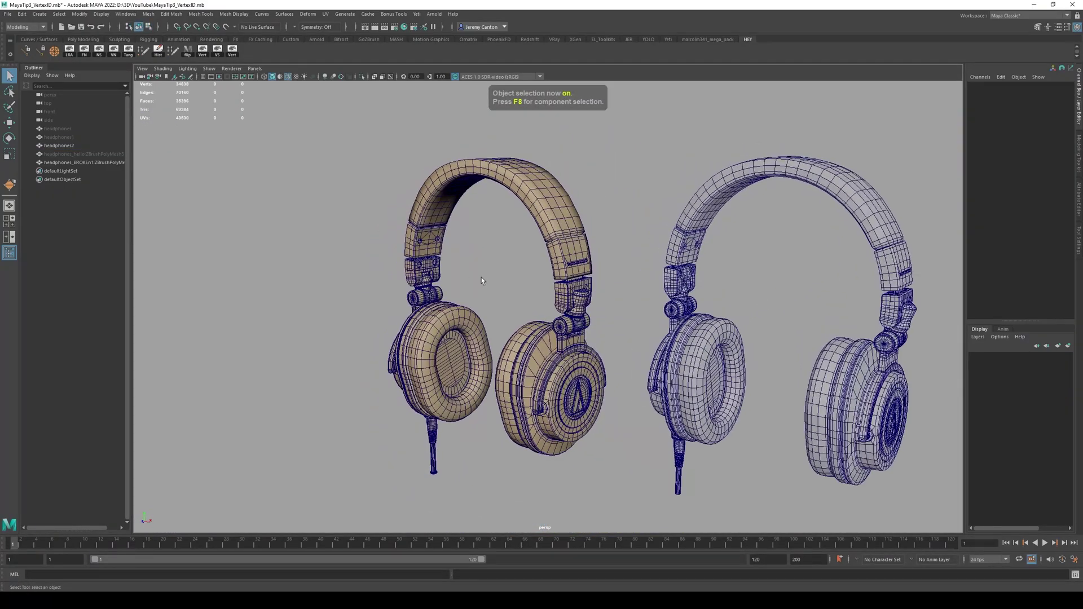
# Step: Isolate headphones2 with its vertex IDs displayed and examine the numbering along the headband
pyautogui.click(554, 238)
pyautogui.keyDown('alt'); pyautogui.moveTo(490, 246); pyautogui.dragTo(505, 273, button='middle'); pyautogui.keyUp('alt')
pyautogui.keyDown('alt'); pyautogui.moveTo(505, 273); pyautogui.dragTo(539, 278, button='right'); pyautogui.keyUp('alt')
pyautogui.keyDown('alt'); pyautogui.moveTo(538, 248); pyautogui.dragTo(487, 246); pyautogui.keyUp('alt')
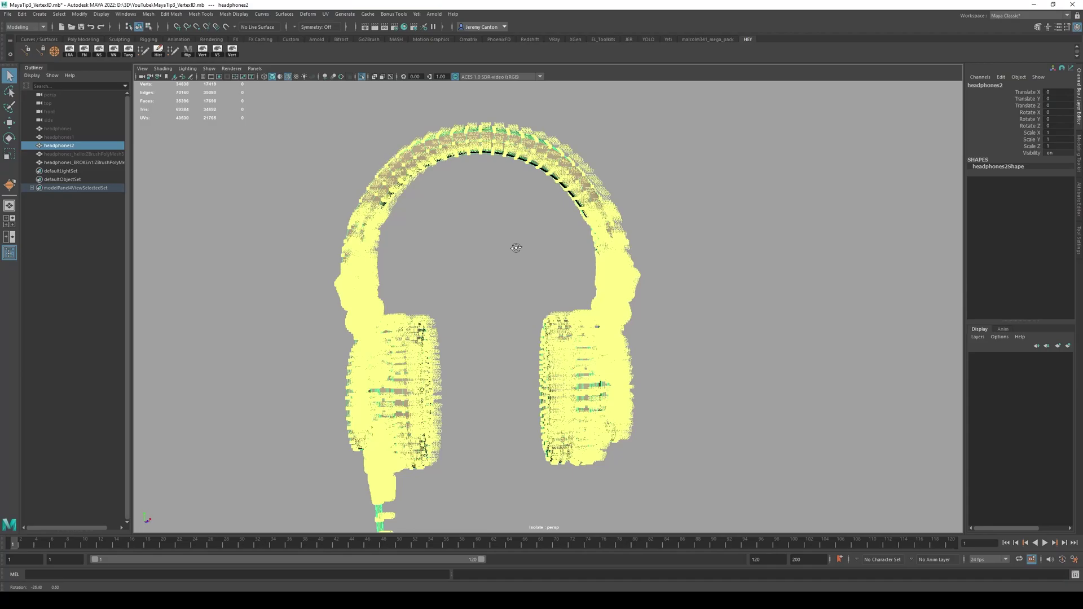
pyautogui.keyDown('alt'); pyautogui.moveTo(488, 246); pyautogui.dragTo(533, 249, button='middle'); pyautogui.keyUp('alt')
pyautogui.keyDown('alt'); pyautogui.moveTo(533, 248); pyautogui.dragTo(564, 274, button='right'); pyautogui.keyUp('alt')
pyautogui.keyDown('alt'); pyautogui.moveTo(564, 274); pyautogui.dragTo(523, 239); pyautogui.keyUp('alt')
pyautogui.keyDown('alt'); pyautogui.moveTo(523, 239); pyautogui.dragTo(536, 272, button='middle'); pyautogui.keyUp('alt')
pyautogui.keyDown('alt'); pyautogui.moveTo(536, 272); pyautogui.dragTo(574, 277, button='right'); pyautogui.keyUp('alt')
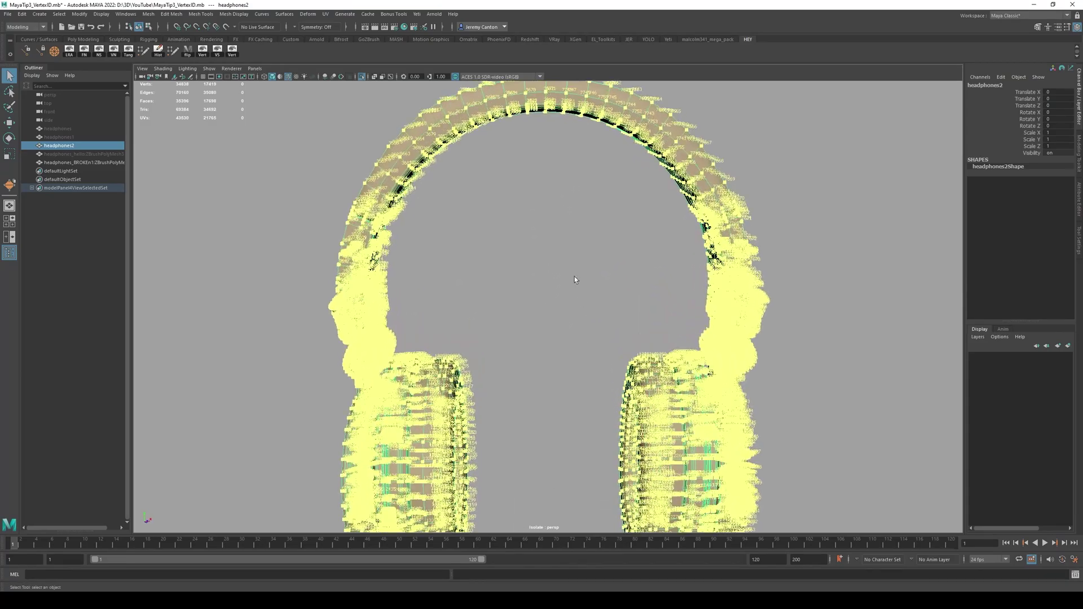
pyautogui.keyDown('alt'); pyautogui.moveTo(574, 276); pyautogui.dragTo(566, 361, button='middle'); pyautogui.keyUp('alt')
pyautogui.keyDown('alt'); pyautogui.moveTo(567, 361); pyautogui.dragTo(666, 338, button='right'); pyautogui.keyUp('alt')
pyautogui.keyDown('alt'); pyautogui.moveTo(665, 339); pyautogui.dragTo(595, 324, button='middle'); pyautogui.keyUp('alt')
pyautogui.keyDown('alt'); pyautogui.moveTo(594, 324); pyautogui.dragTo(572, 260, button='right'); pyautogui.keyUp('alt')
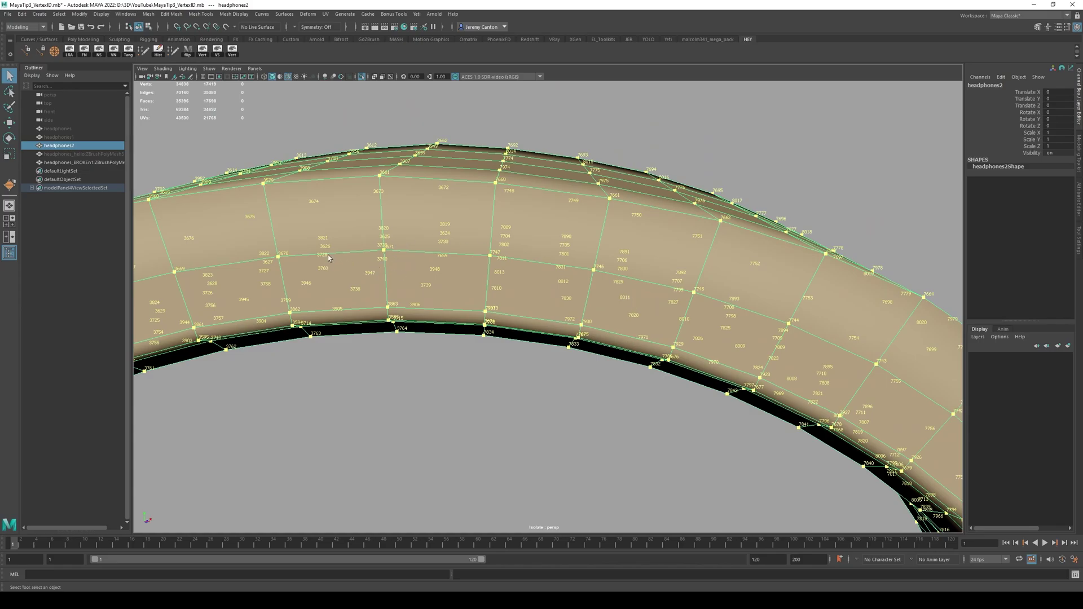
# Step: Separate headphones2 into its individual mesh pieces and select them all
pyautogui.keyDown('alt'); pyautogui.moveTo(533, 299); pyautogui.dragTo(113, 164, button='right'); pyautogui.keyUp('alt')
pyautogui.keyDown('alt'); pyautogui.moveTo(522, 335); pyautogui.dragTo(536, 267, button='middle'); pyautogui.keyUp('alt')
pyautogui.keyDown('shift'); pyautogui.moveTo(537, 267); pyautogui.dragTo(534, 438, button='right'); pyautogui.keyUp('shift')
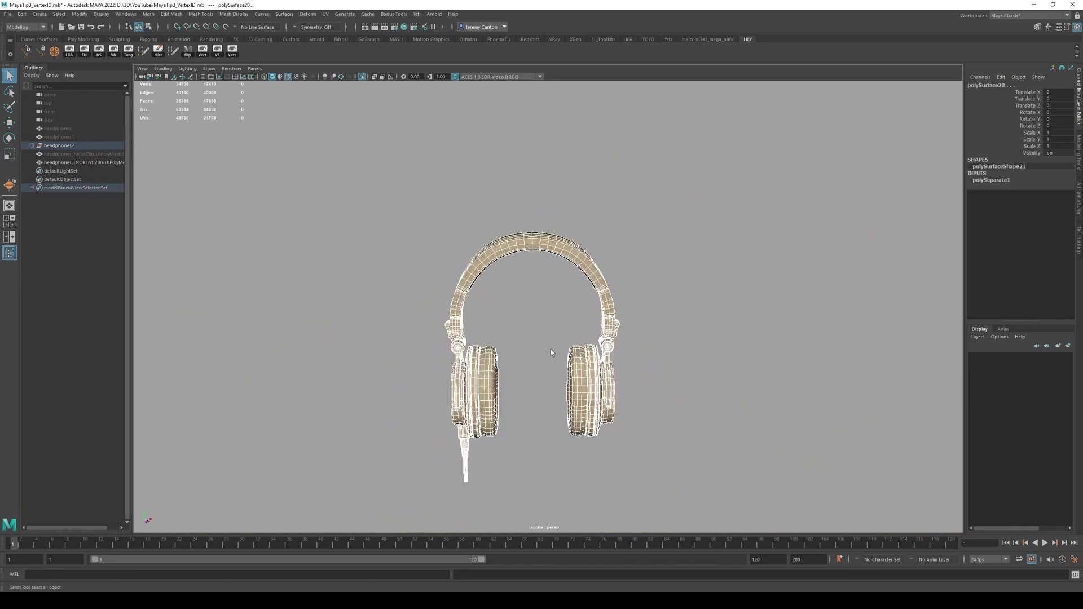
pyautogui.keyDown('alt'); pyautogui.moveTo(550, 349); pyautogui.dragTo(527, 223); pyautogui.keyUp('alt')
pyautogui.click(561, 255)
pyautogui.moveTo(327, 168); pyautogui.dragTo(728, 569)
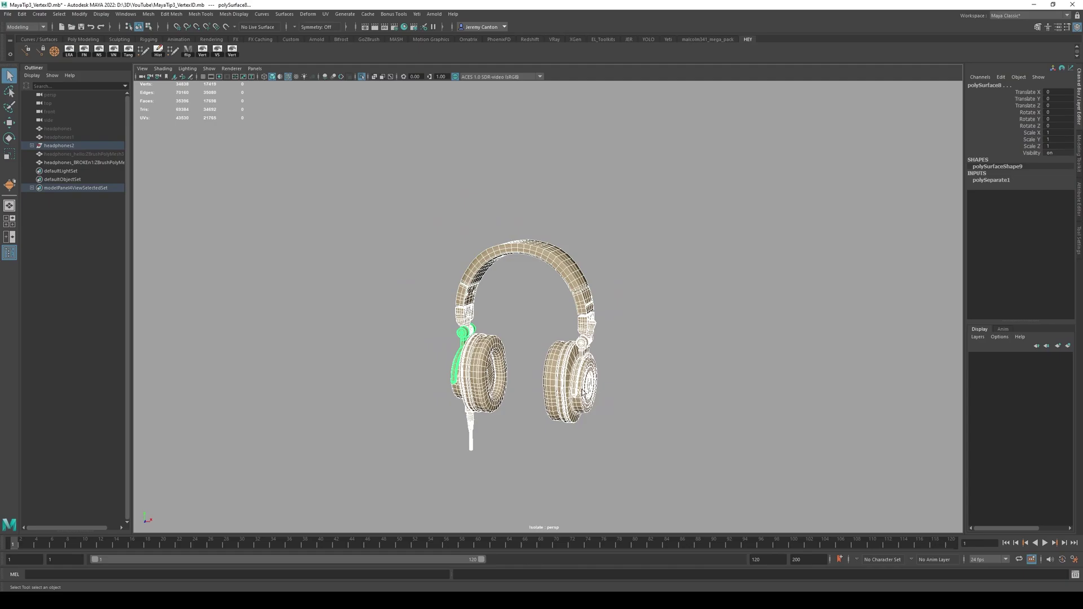
# Step: Isolate the separated headband piece of headphones2 and frame it in the view
pyautogui.keyDown('alt'); pyautogui.moveTo(566, 202); pyautogui.dragTo(706, 312, button='right'); pyautogui.keyUp('alt')
pyautogui.click(706, 315)
pyautogui.click(593, 193)
pyautogui.keyDown('alt'); pyautogui.moveTo(538, 282); pyautogui.dragTo(562, 349, button='middle'); pyautogui.keyUp('alt')
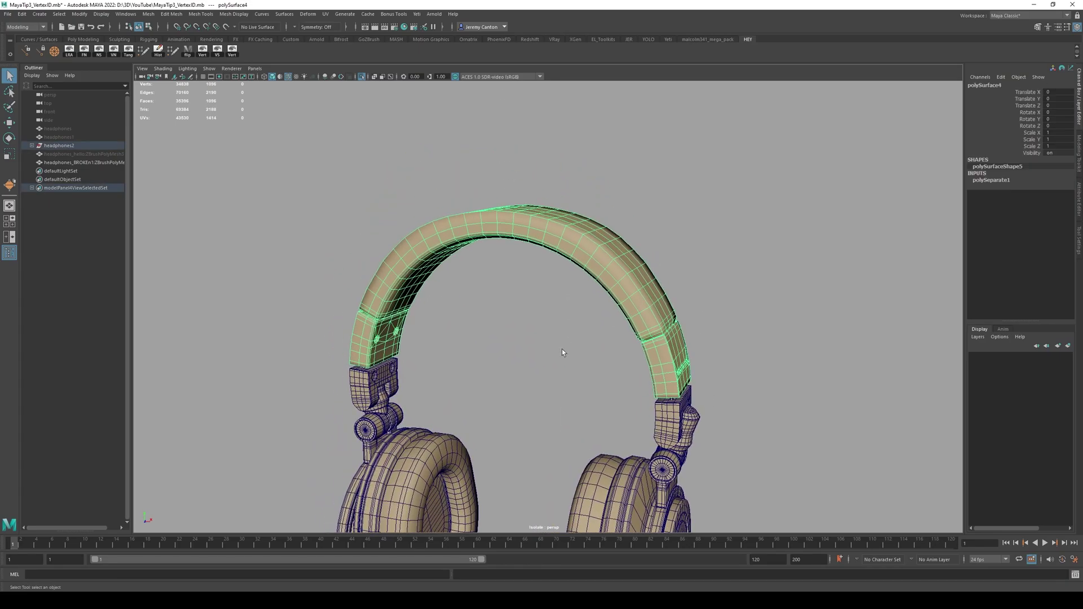
pyautogui.keyDown('alt'); pyautogui.moveTo(562, 349); pyautogui.dragTo(577, 368, button='right'); pyautogui.keyUp('alt')
pyautogui.hotkey('ctrl', '1')
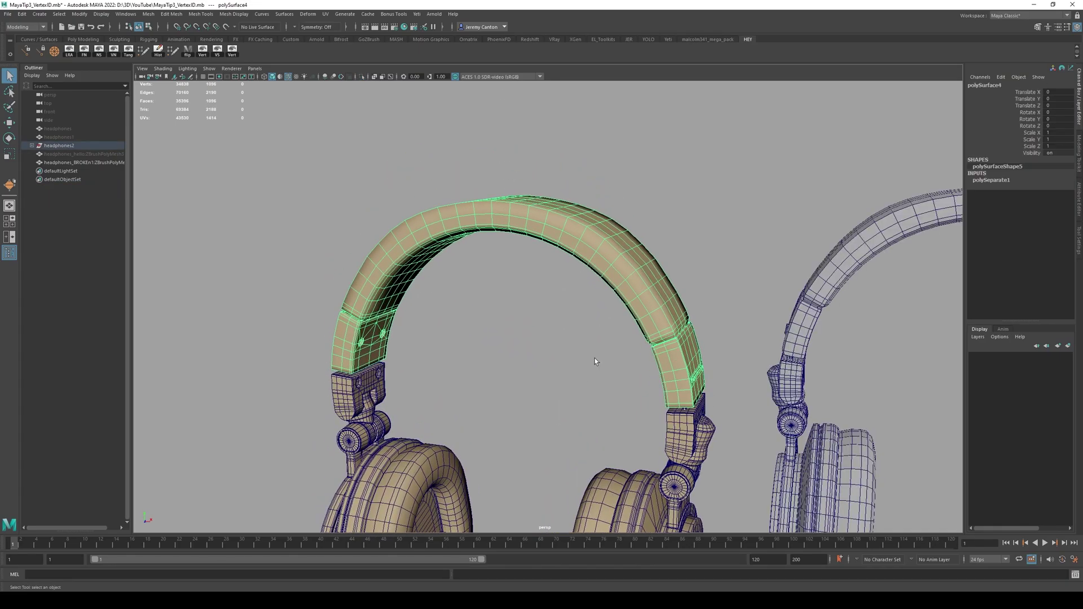
pyautogui.hotkey('ctrl', '1')
pyautogui.press('f')
pyautogui.keyDown('alt'); pyautogui.moveTo(608, 410); pyautogui.dragTo(626, 473, button='middle'); pyautogui.keyUp('alt')
pyautogui.keyDown('alt'); pyautogui.moveTo(627, 473); pyautogui.dragTo(628, 486, button='right'); pyautogui.keyUp('alt')
pyautogui.keyDown('alt'); pyautogui.moveTo(627, 486); pyautogui.dragTo(616, 497, button='middle'); pyautogui.keyUp('alt')
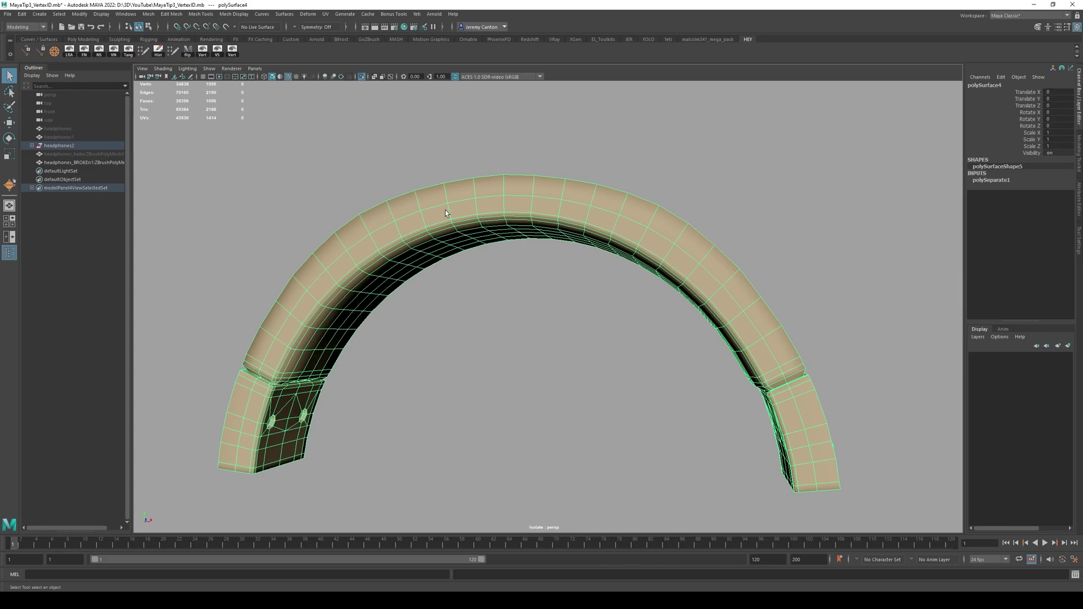
# Step: Display the vertices and vertex IDs of the isolated headband piece and examine its numbering
pyautogui.click(217, 50)
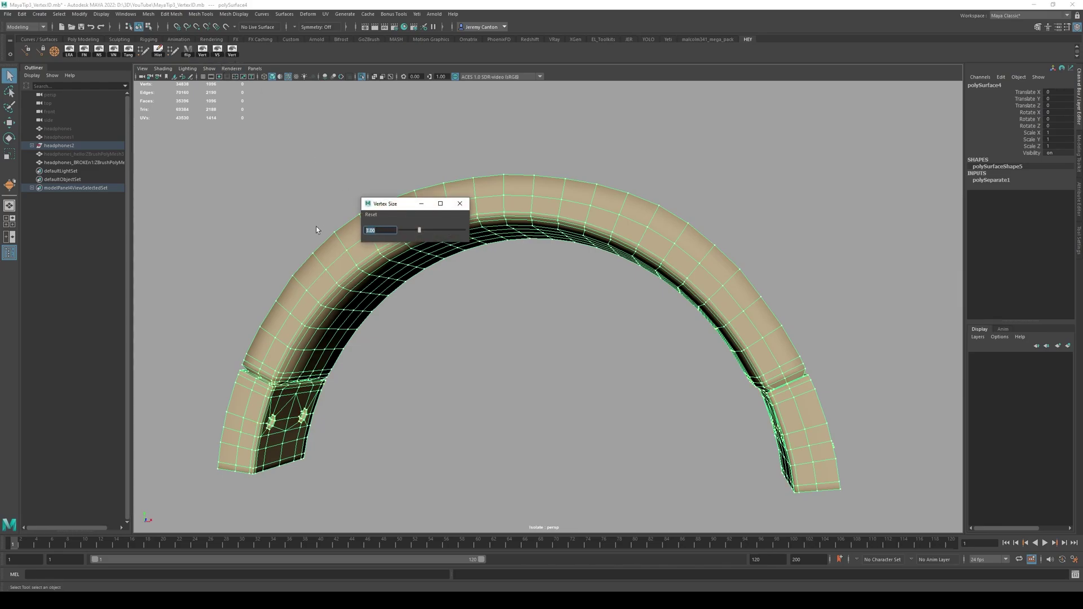
pyautogui.click(460, 203)
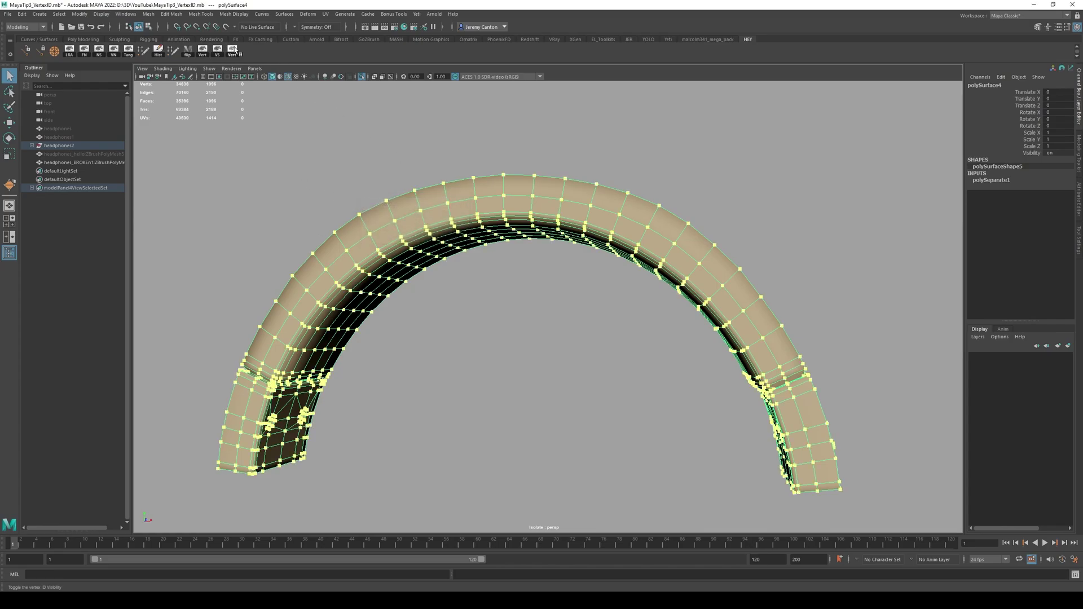
pyautogui.scroll(5, 621, 220)
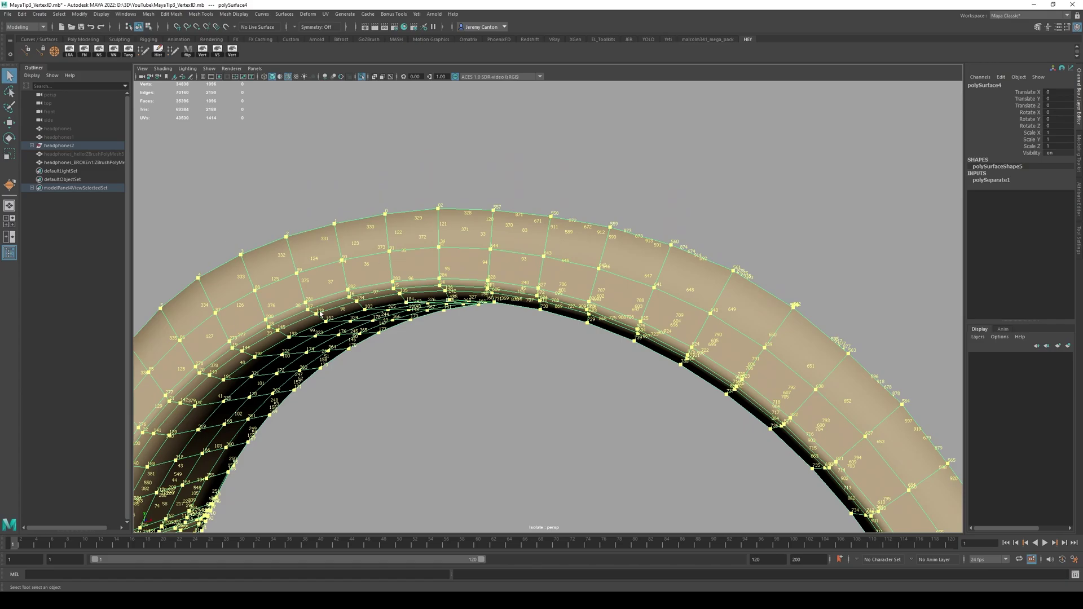
pyautogui.scroll(-5, 327, 248)
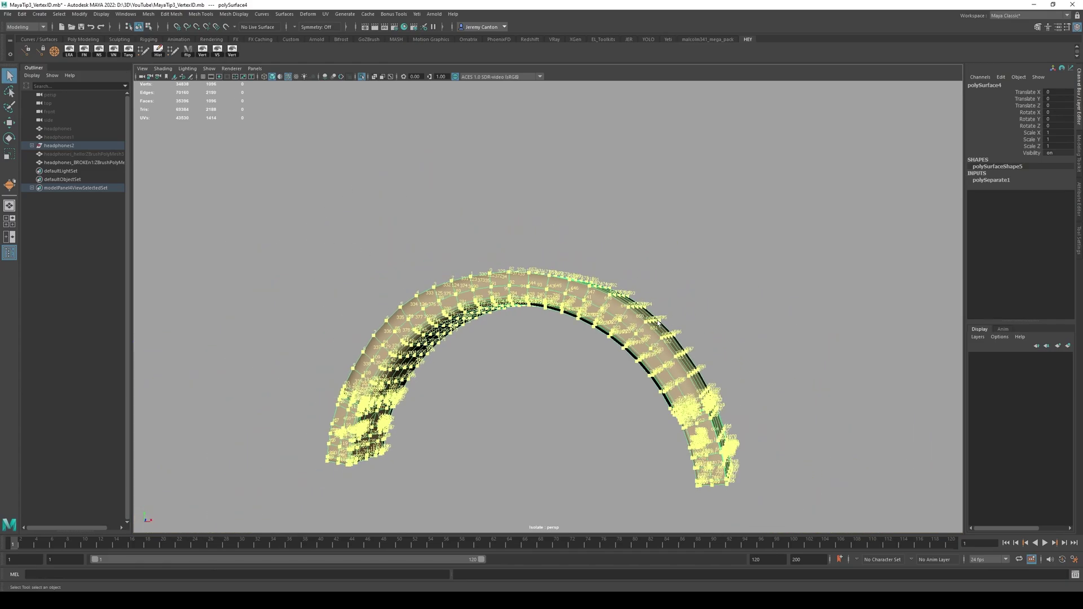
# Step: Exit isolation of the headband piece and show both headphones side by side
pyautogui.keyDown('alt'); pyautogui.moveTo(660, 316); pyautogui.dragTo(717, 341); pyautogui.keyUp('alt')
pyautogui.hotkey('ctrl', '1')
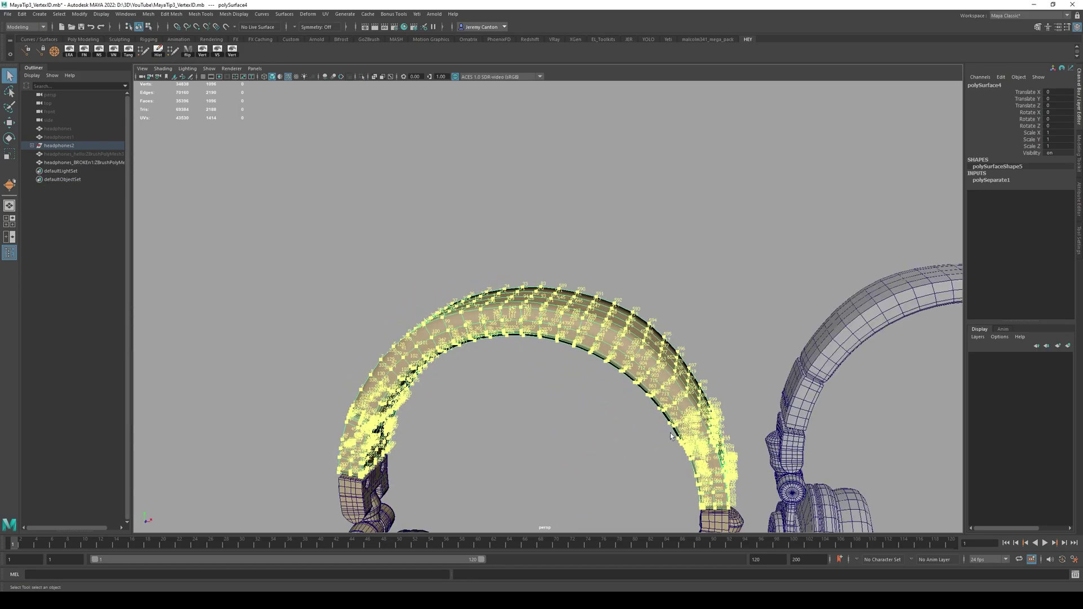
pyautogui.scroll(-6, 668, 438)
pyautogui.keyDown('alt'); pyautogui.moveTo(668, 438); pyautogui.dragTo(610, 420, button='middle'); pyautogui.keyUp('alt')
pyautogui.scroll(2, 609, 419)
pyautogui.keyDown('alt'); pyautogui.moveTo(556, 460); pyautogui.dragTo(550, 414, button='middle'); pyautogui.keyUp('alt')
pyautogui.scroll(2, 550, 414)
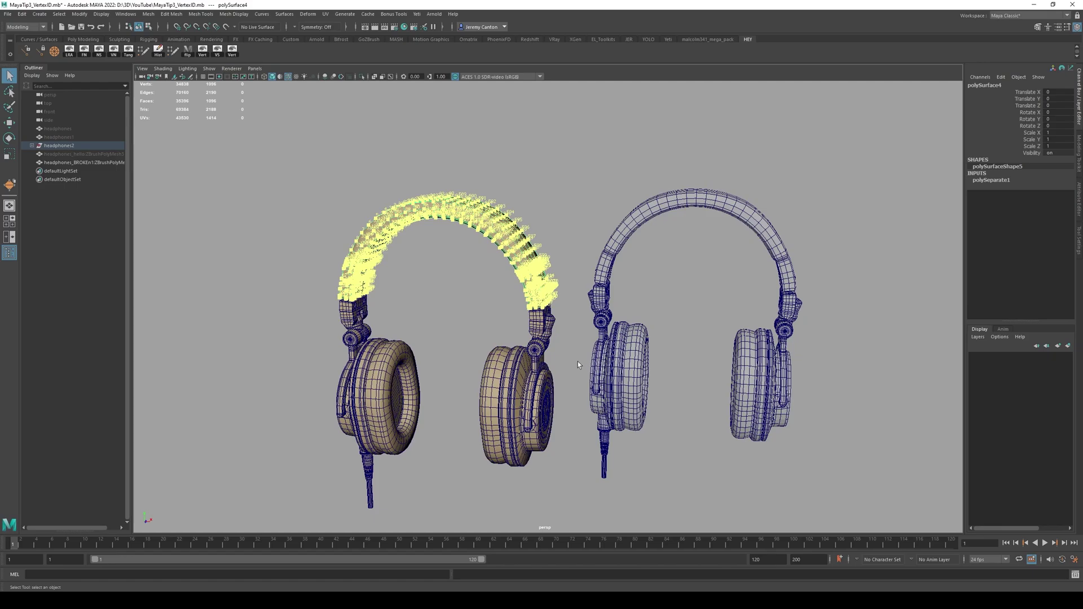
pyautogui.scroll(2, 575, 372)
pyautogui.scroll(-1, 404, 336)
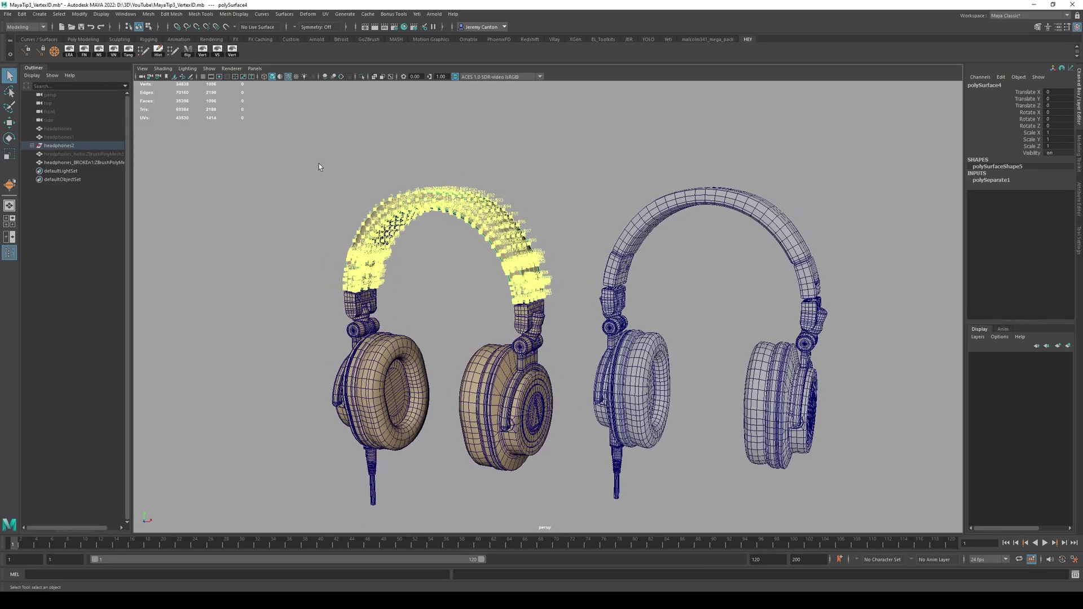
pyautogui.moveTo(286, 143); pyautogui.dragTo(597, 519)
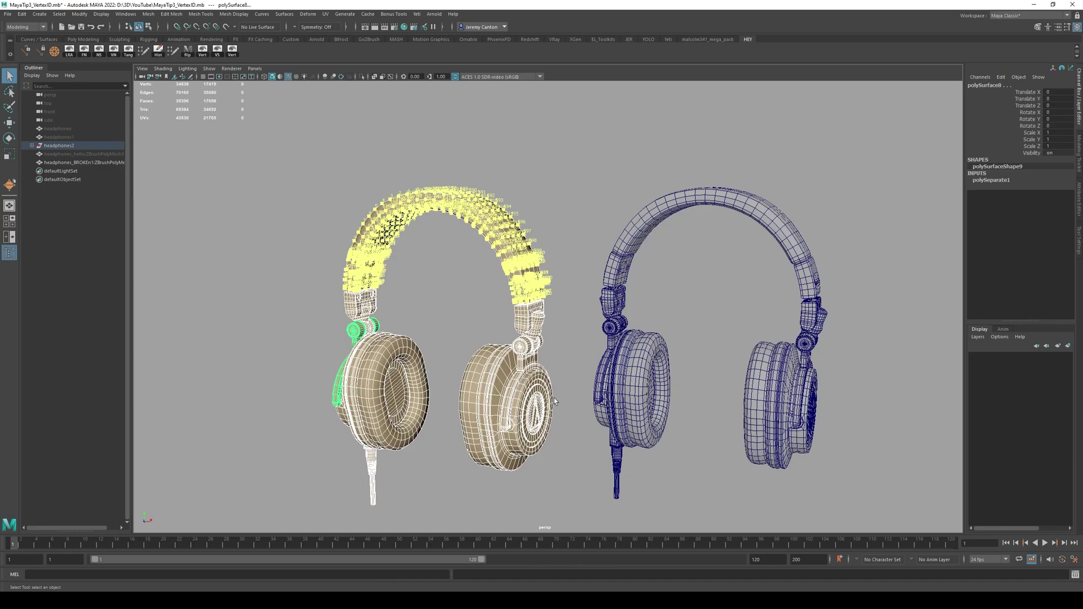
pyautogui.click(629, 248)
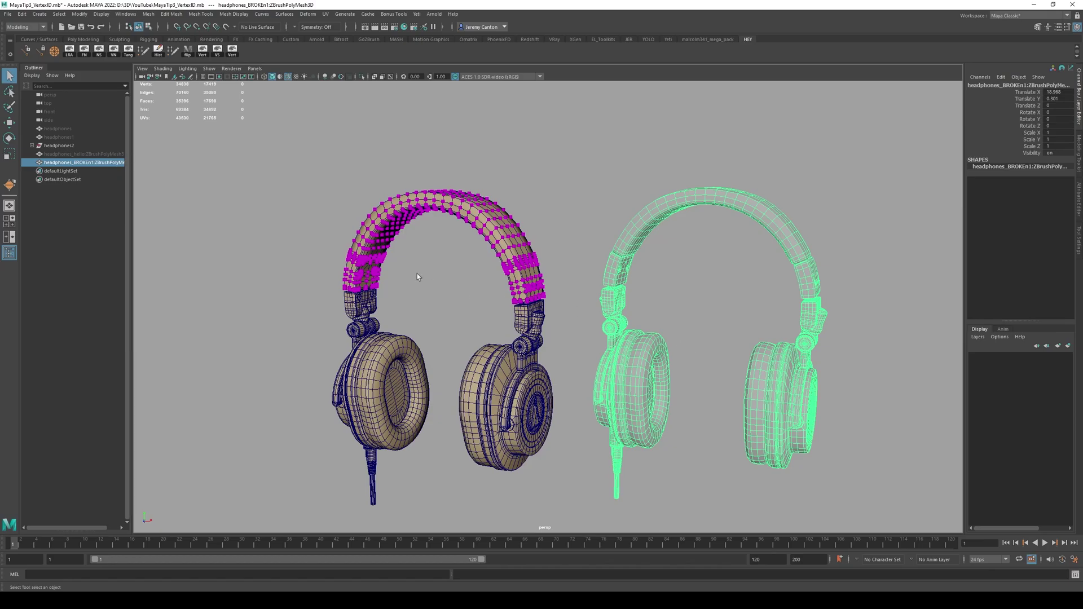
pyautogui.hotkey('ctrl', 'z')
pyautogui.hotkey('ctrl', 'z')
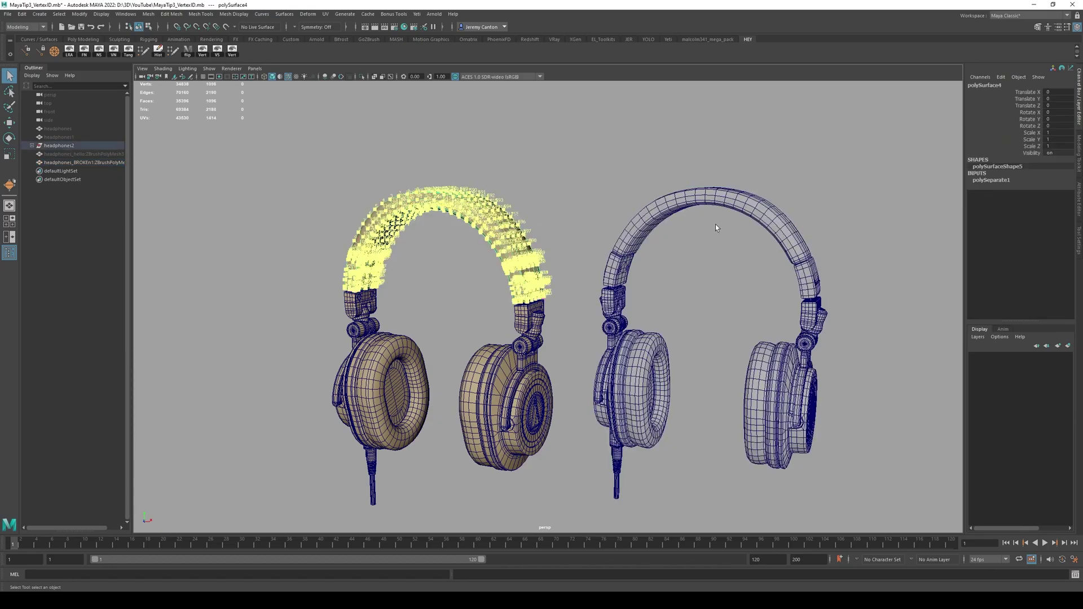
# Step: Separate the imported headphones_BROKEn mesh into its individual mesh pieces
pyautogui.click(715, 222)
pyautogui.click(714, 202)
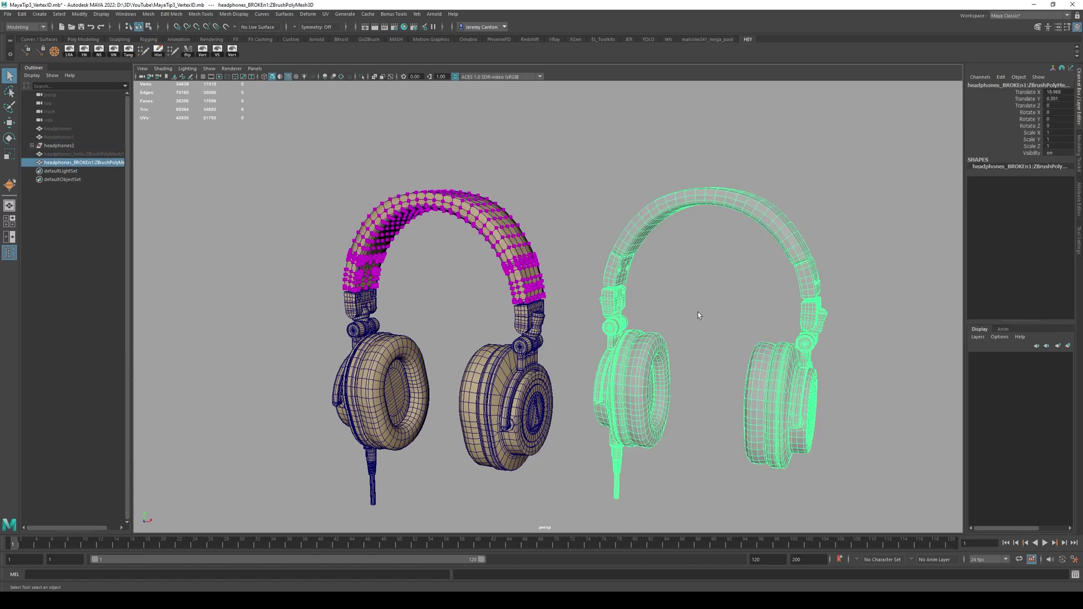
pyautogui.keyDown('shift'); pyautogui.moveTo(709, 286); pyautogui.dragTo(697, 468, button='right'); pyautogui.keyUp('shift')
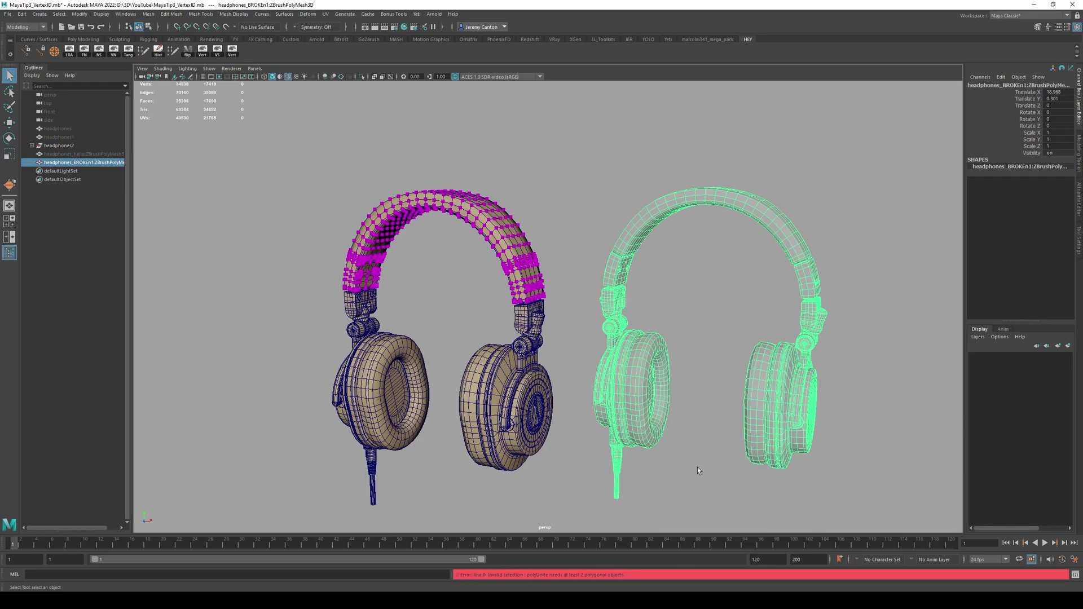
pyautogui.click(715, 310)
pyautogui.click(666, 206)
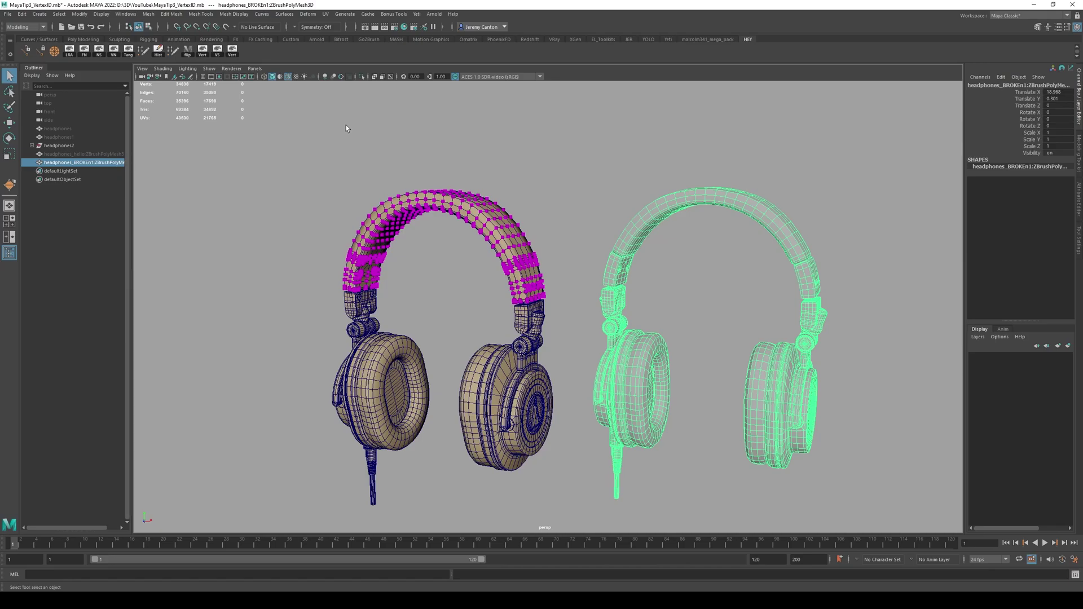
pyautogui.moveTo(734, 234); pyautogui.dragTo(723, 407, button='right')
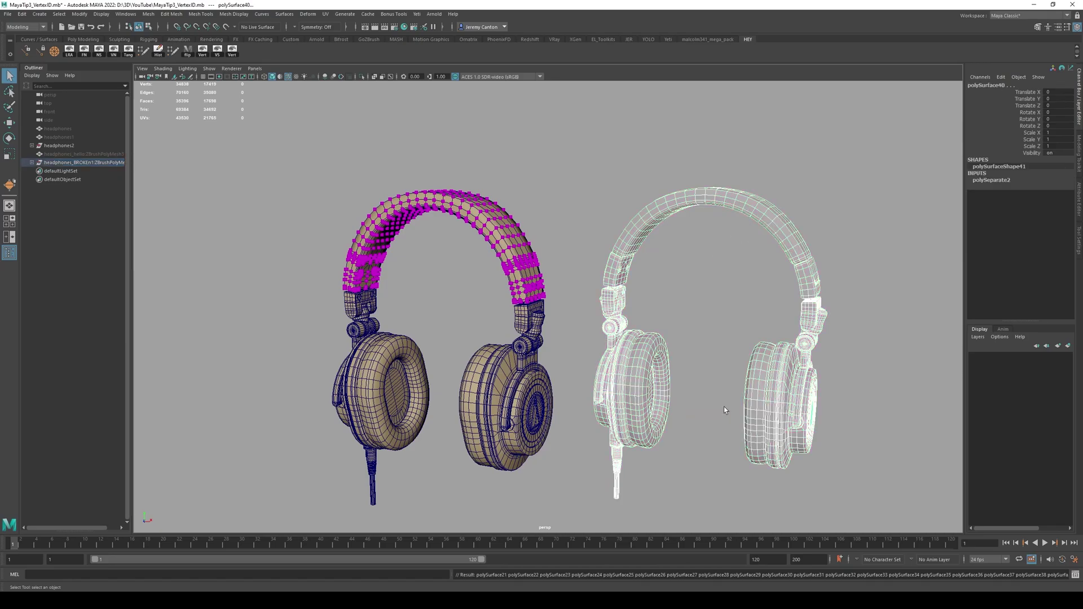
# Step: Isolate the headphones2 headband piece together with the matching headband piece of the broken headphones
pyautogui.click(645, 216)
pyautogui.click(513, 230)
pyautogui.keyDown('alt'); pyautogui.moveTo(559, 234); pyautogui.dragTo(549, 293, button='middle'); pyautogui.keyUp('alt')
pyautogui.keyDown('alt'); pyautogui.moveTo(549, 293); pyautogui.dragTo(684, 451, button='right'); pyautogui.keyUp('alt')
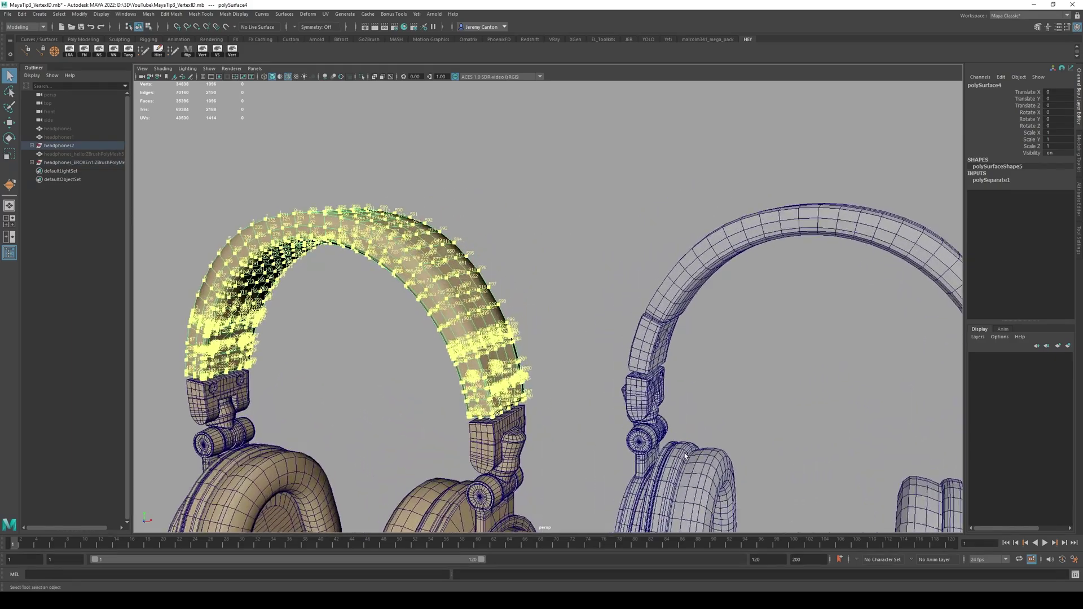
pyautogui.keyDown('shift'); pyautogui.click(672, 317); pyautogui.keyUp('shift')
pyautogui.hotkey('ctrl', '1')
pyautogui.keyDown('alt'); pyautogui.moveTo(565, 305); pyautogui.dragTo(558, 313, button='middle'); pyautogui.keyUp('alt')
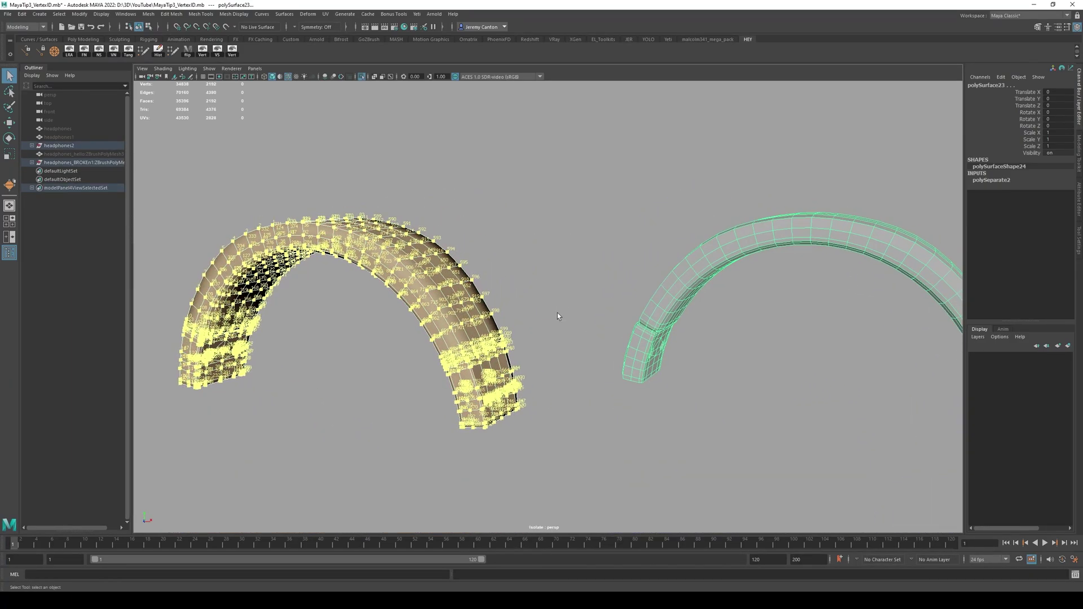
# Step: Hide the vertex IDs on the isolated headphones2 headband piece, leaving its vertices displayed
pyautogui.click(592, 310)
pyautogui.keyDown('alt'); pyautogui.moveTo(590, 310); pyautogui.dragTo(536, 338); pyautogui.keyUp('alt')
pyautogui.keyDown('alt'); pyautogui.moveTo(535, 338); pyautogui.dragTo(573, 300, button='middle'); pyautogui.keyUp('alt')
pyautogui.keyDown('alt'); pyautogui.moveTo(573, 300); pyautogui.dragTo(649, 457, button='right'); pyautogui.keyUp('alt')
pyautogui.click(530, 348)
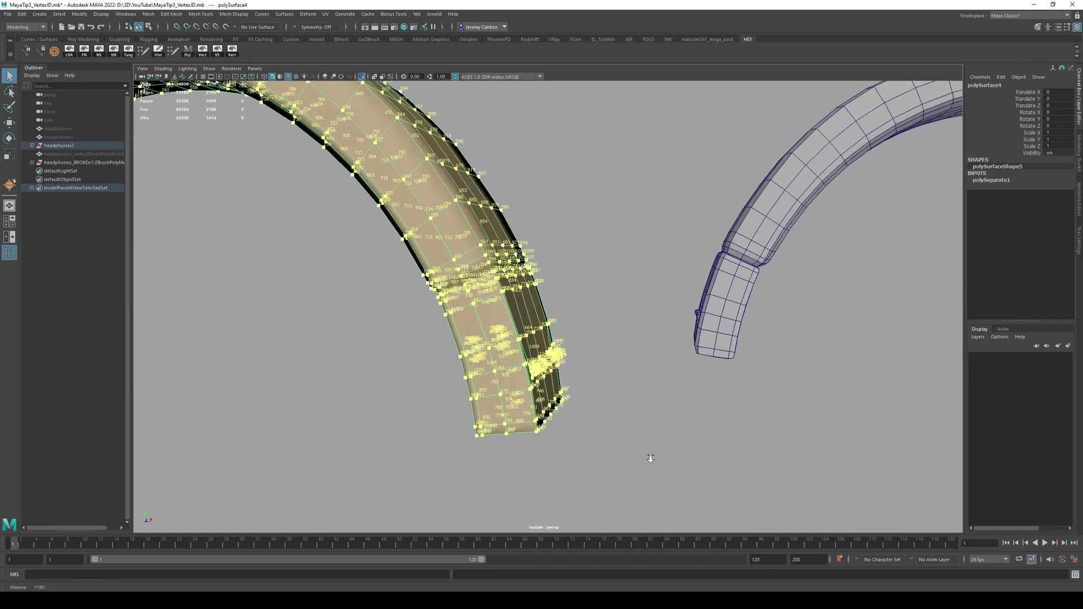
pyautogui.keyDown('alt'); pyautogui.moveTo(590, 392); pyautogui.dragTo(619, 374, button='middle'); pyautogui.keyUp('alt')
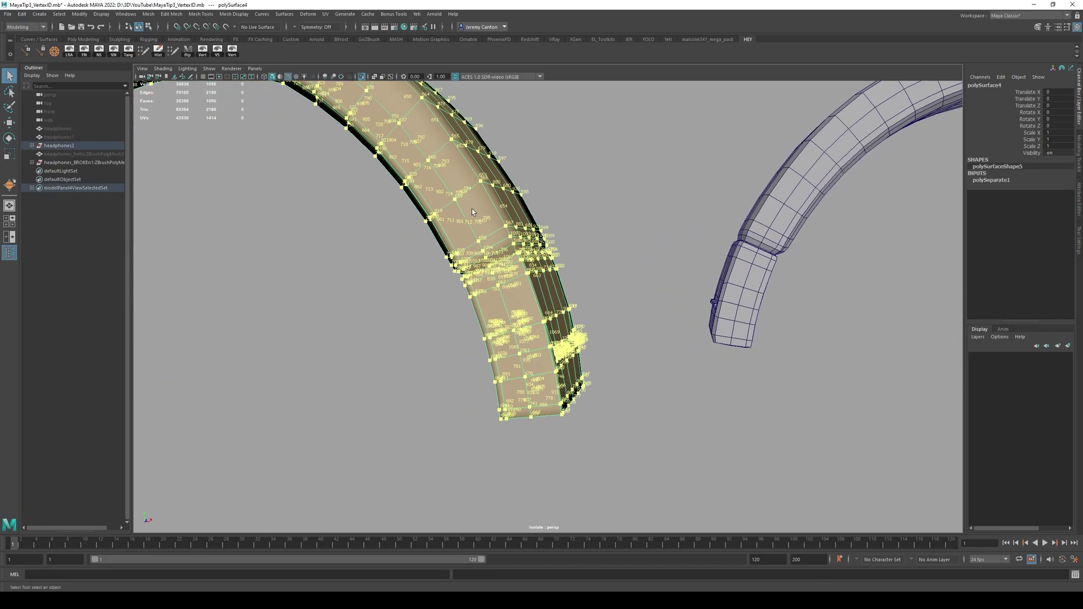
pyautogui.keyDown('alt'); pyautogui.moveTo(463, 265); pyautogui.dragTo(440, 224, button='middle'); pyautogui.keyUp('alt')
pyautogui.keyDown('alt'); pyautogui.moveTo(439, 225); pyautogui.dragTo(496, 232, button='right'); pyautogui.keyUp('alt')
pyautogui.keyDown('alt'); pyautogui.moveTo(496, 232); pyautogui.dragTo(520, 269, button='middle'); pyautogui.keyUp('alt')
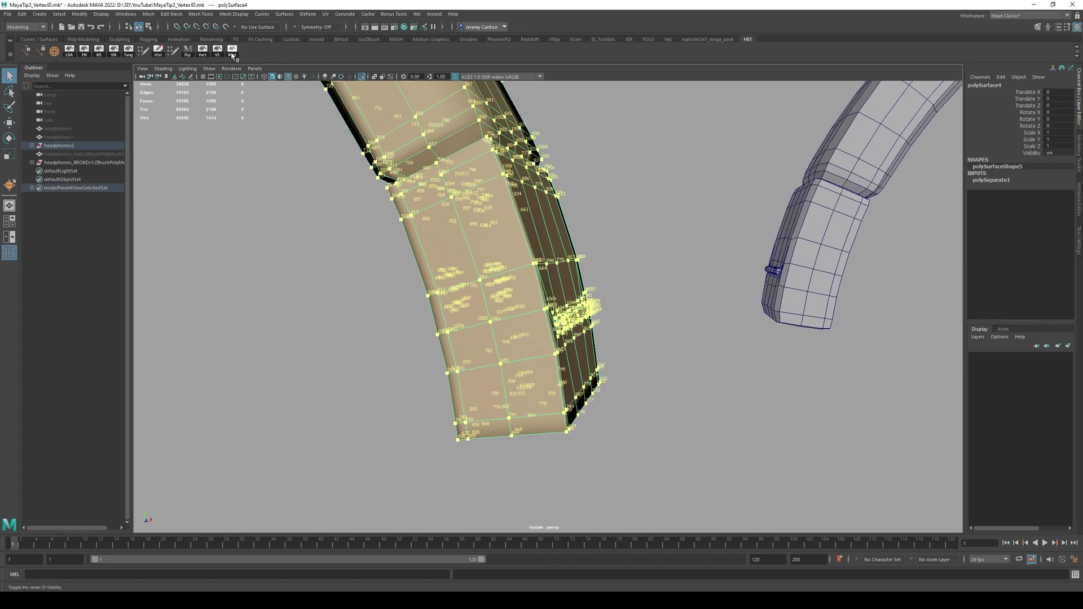
pyautogui.click(232, 51)
pyautogui.click(199, 15)
pyautogui.moveTo(152, 16)
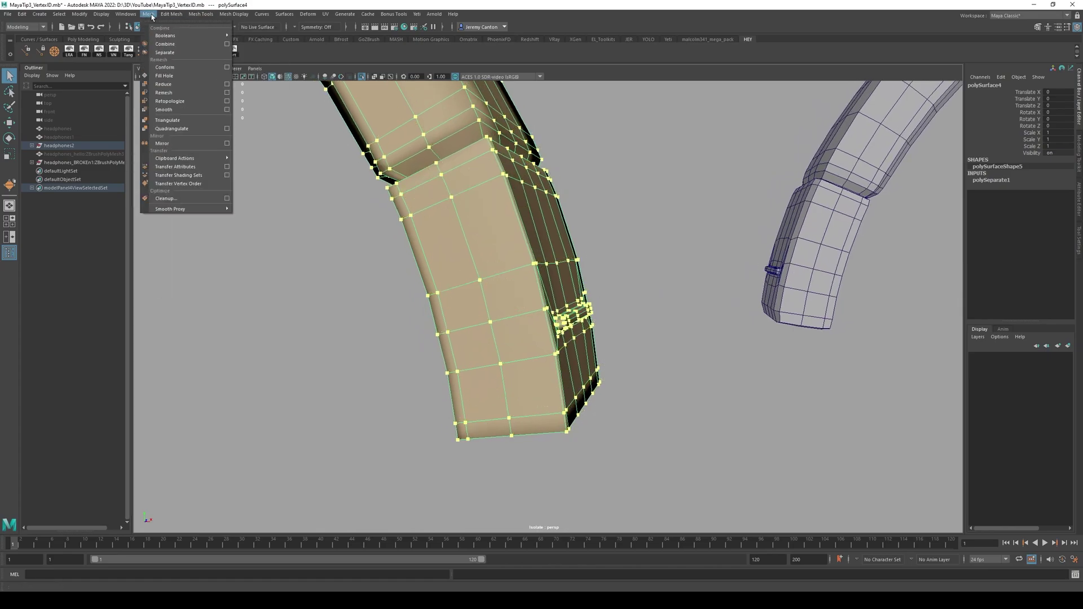
pyautogui.click(178, 184)
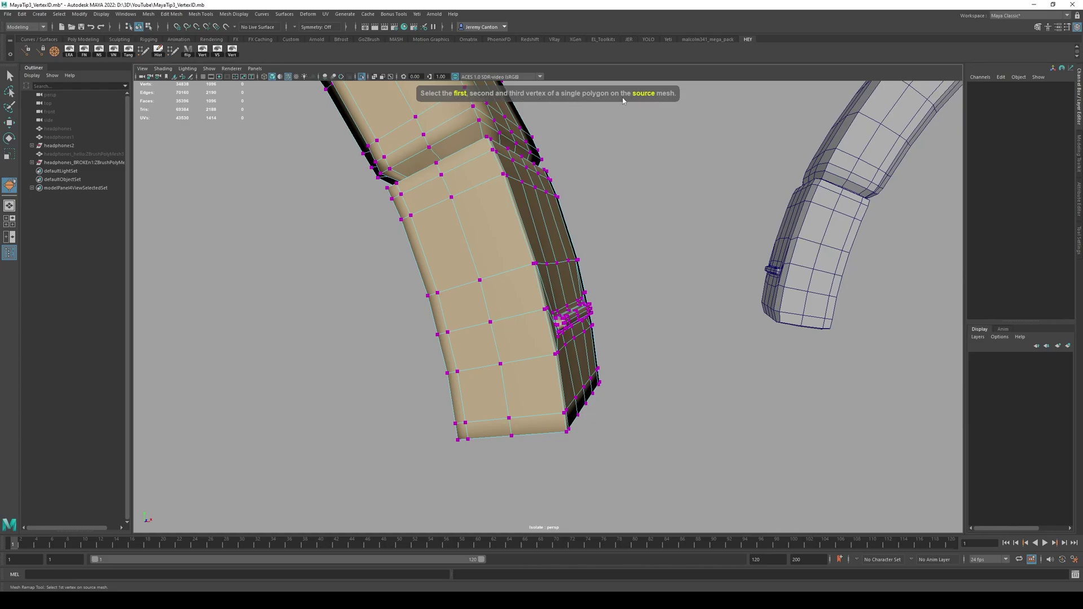
pyautogui.keyDown('alt'); pyautogui.moveTo(498, 409); pyautogui.dragTo(553, 377); pyautogui.keyUp('alt')
pyautogui.keyDown('alt'); pyautogui.moveTo(553, 378); pyautogui.dragTo(569, 415, button='right'); pyautogui.keyUp('alt')
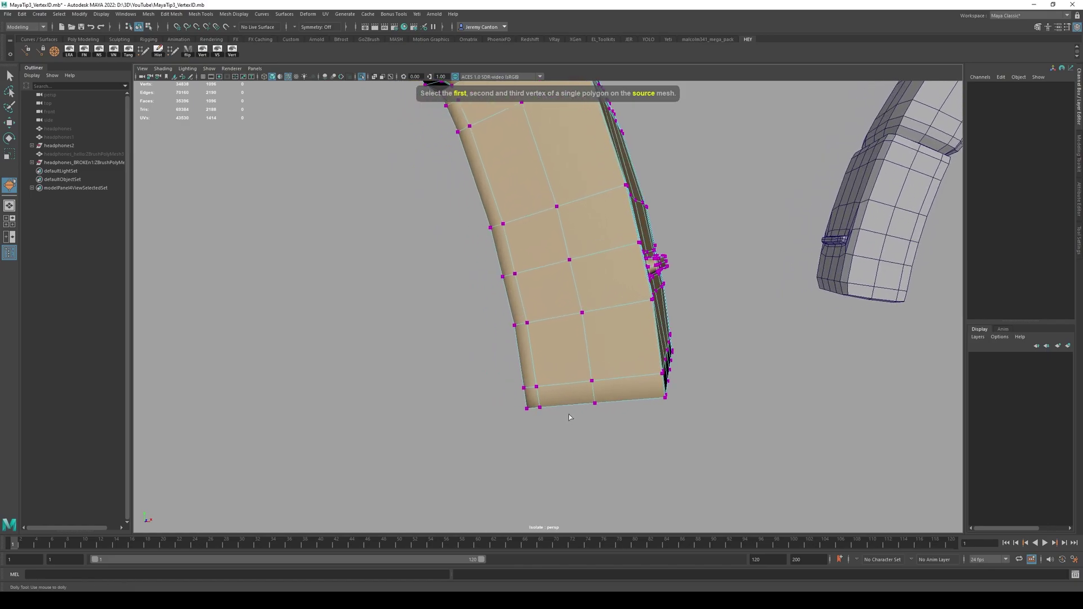
pyautogui.click(535, 388)
pyautogui.click(526, 323)
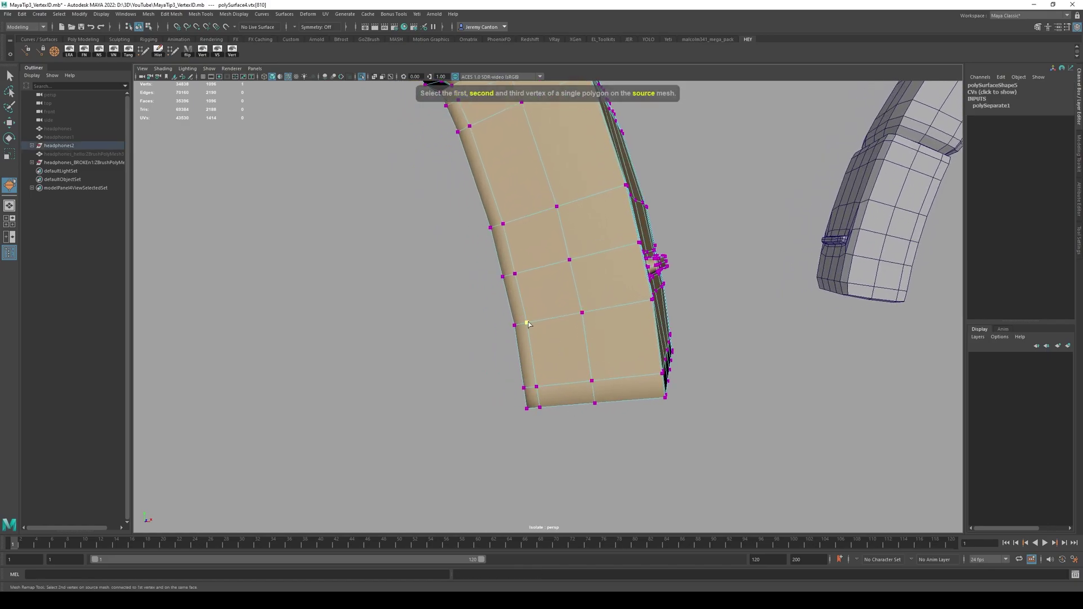
pyautogui.click(583, 313)
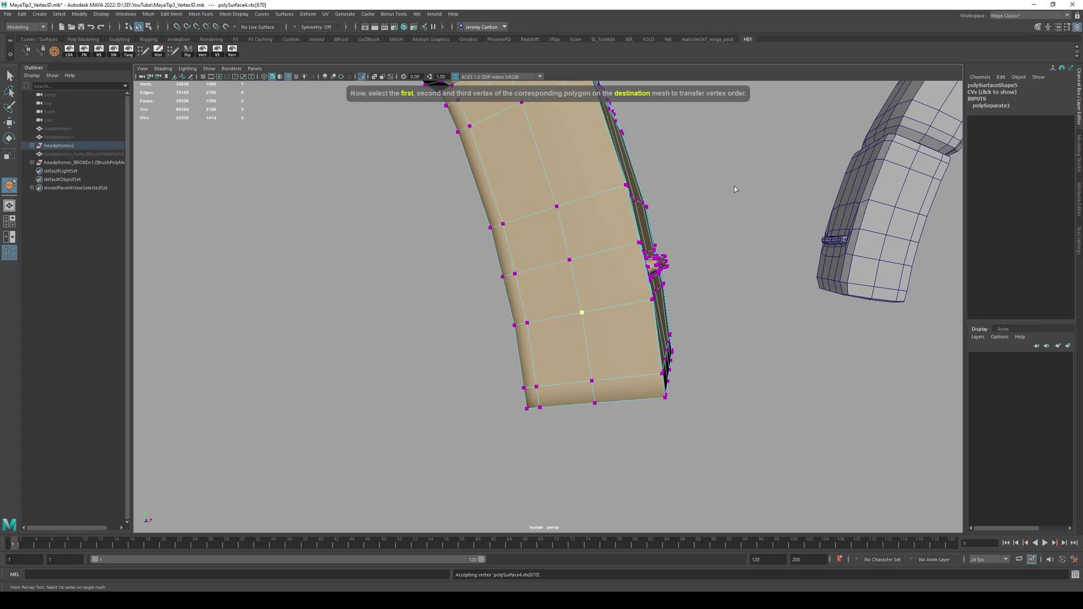
pyautogui.keyDown('alt'); pyautogui.moveTo(894, 223); pyautogui.dragTo(721, 234); pyautogui.keyUp('alt')
pyautogui.keyDown('alt'); pyautogui.moveTo(721, 234); pyautogui.dragTo(495, 261, button='middle'); pyautogui.keyUp('alt')
pyautogui.keyDown('alt'); pyautogui.moveTo(496, 261); pyautogui.dragTo(447, 266); pyautogui.keyUp('alt')
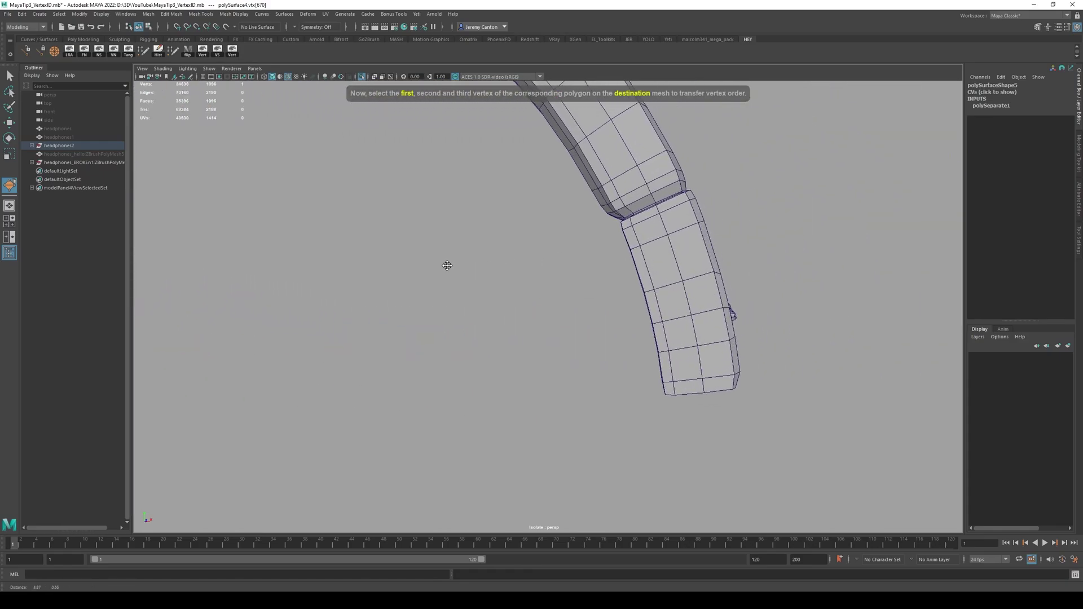
pyautogui.keyDown('alt'); pyautogui.moveTo(622, 268); pyautogui.dragTo(539, 209, button='middle'); pyautogui.keyUp('alt')
pyautogui.keyDown('alt'); pyautogui.moveTo(538, 208); pyautogui.dragTo(534, 352, button='right'); pyautogui.keyUp('alt')
pyautogui.click(528, 350)
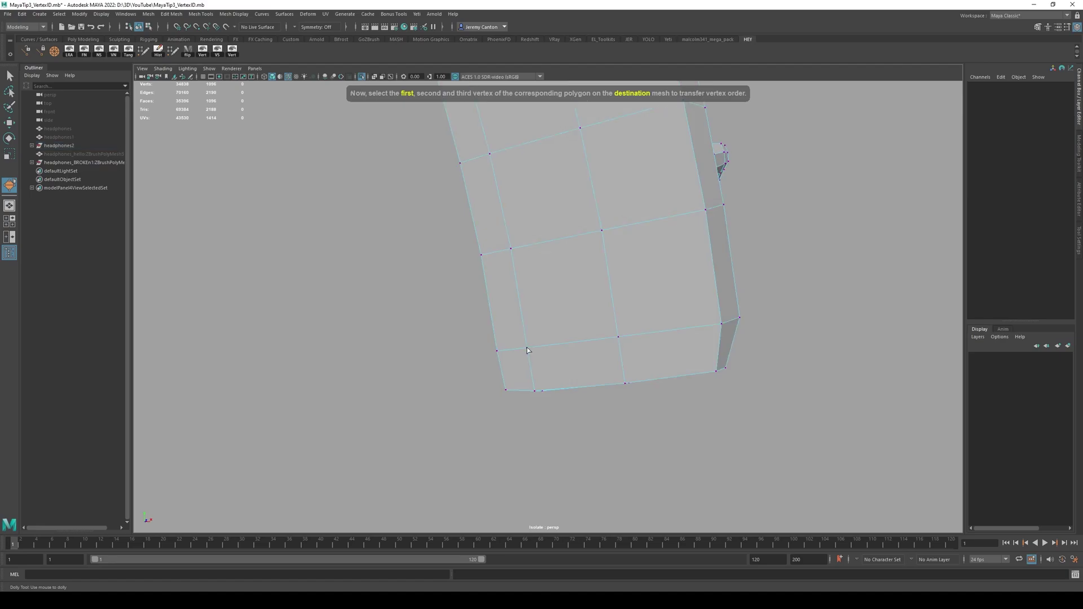
pyautogui.click(527, 350)
pyautogui.press('q')
pyautogui.press('F8')
# Step: Delete the construction history of the two isolated headband pieces
pyautogui.keyDown('alt'); pyautogui.moveTo(480, 261); pyautogui.dragTo(361, 226, button='right'); pyautogui.keyUp('alt')
pyautogui.press('F8')
pyautogui.click(158, 52)
pyautogui.keyDown('alt'); pyautogui.moveTo(417, 254); pyautogui.dragTo(362, 248, button='right'); pyautogui.keyUp('alt')
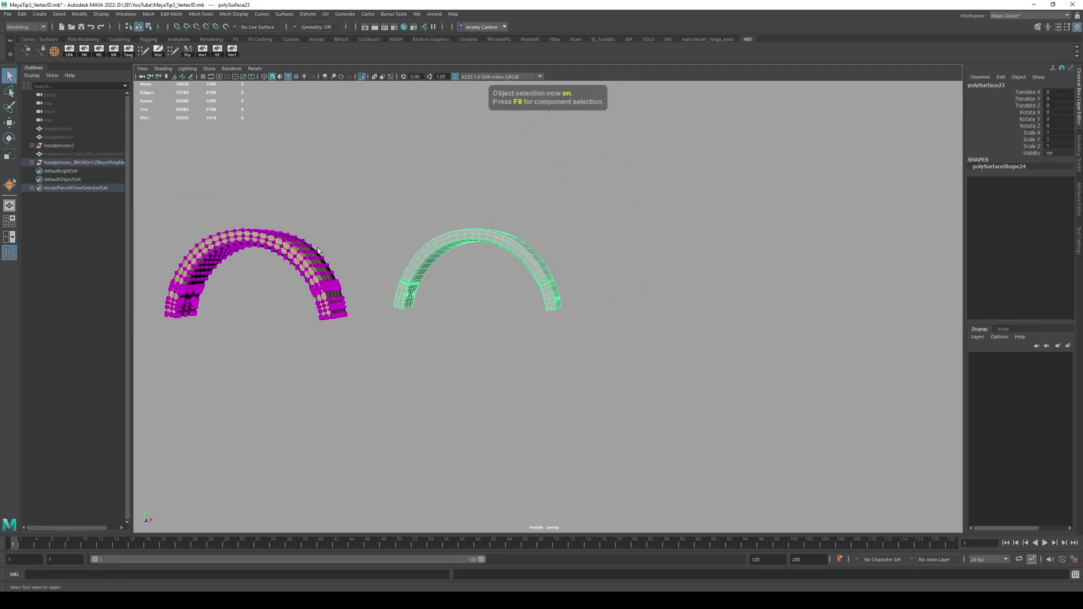
pyautogui.keyDown('alt'); pyautogui.moveTo(361, 249); pyautogui.dragTo(474, 271, button='middle'); pyautogui.keyUp('alt')
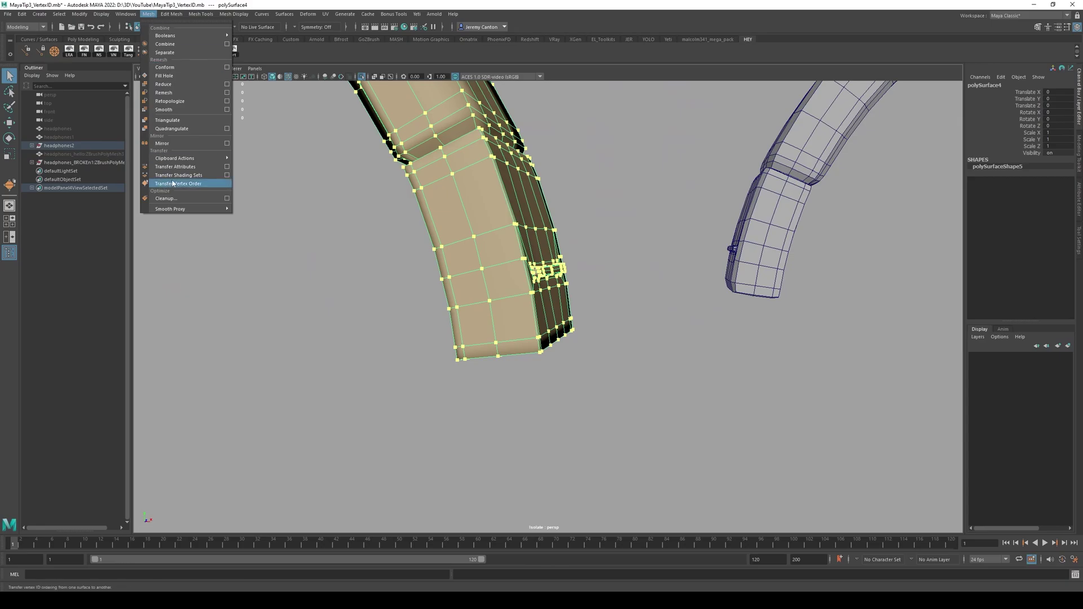
# Step: Start Transfer Vertex Order and pick three consecutive vertices of a polygon near the headphones2 headband's lower end as the source
pyautogui.click(175, 183)
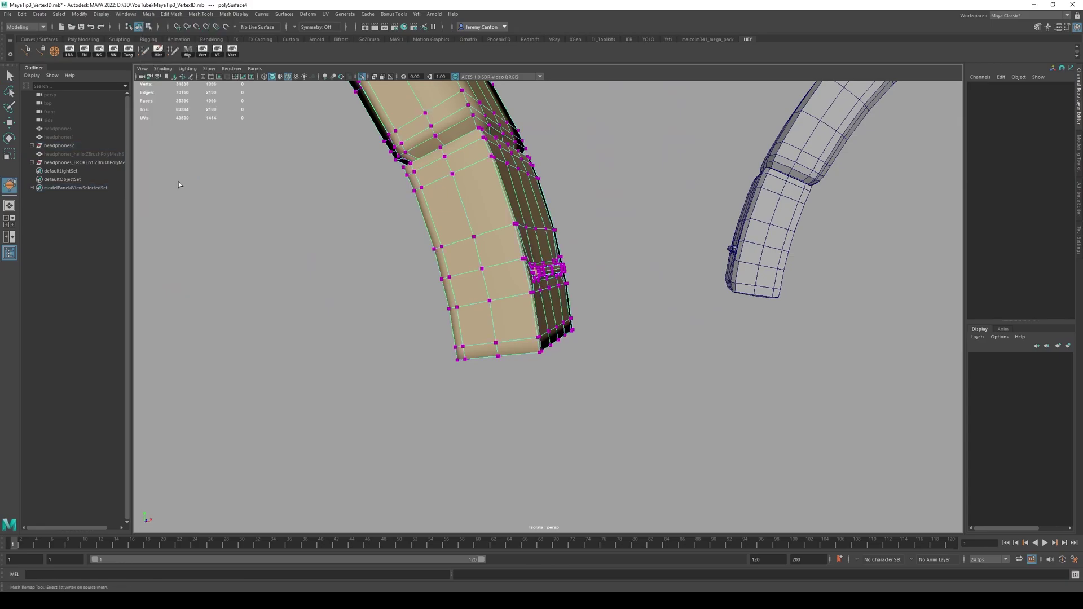
pyautogui.click(464, 347)
pyautogui.click(457, 307)
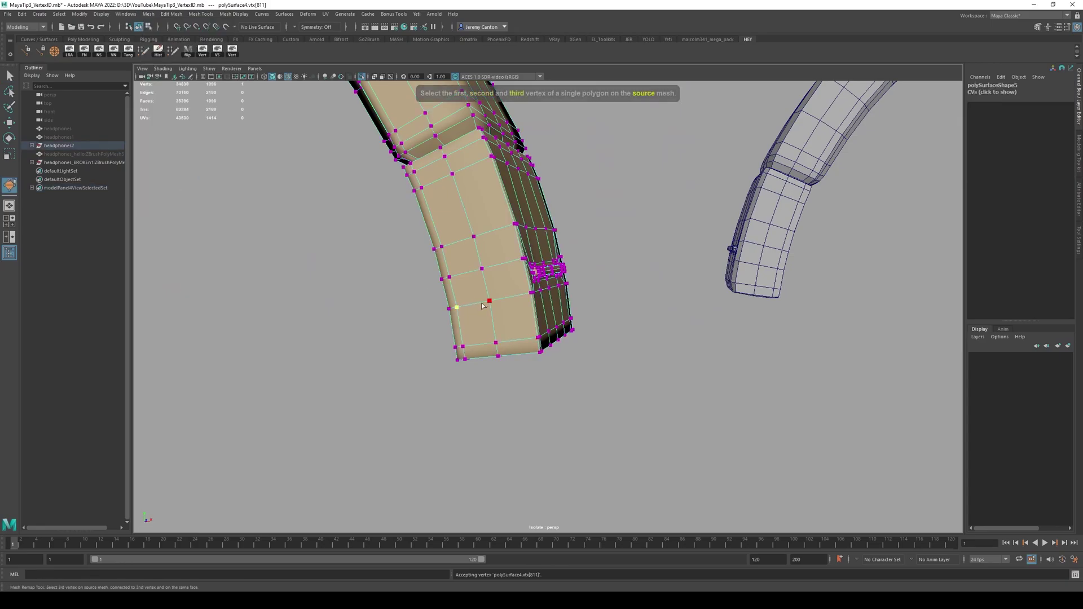
pyautogui.click(489, 302)
pyautogui.keyDown('alt'); pyautogui.moveTo(489, 304); pyautogui.dragTo(344, 299, button='right'); pyautogui.keyUp('alt')
# Step: Pick the three corresponding vertices on the broken headband piece as the destination, in the same order, and return to object selection
pyautogui.keyDown('alt'); pyautogui.moveTo(902, 330); pyautogui.dragTo(463, 330, button='middle'); pyautogui.keyUp('alt')
pyautogui.keyDown('alt'); pyautogui.moveTo(462, 330); pyautogui.dragTo(788, 510, button='right'); pyautogui.keyUp('alt')
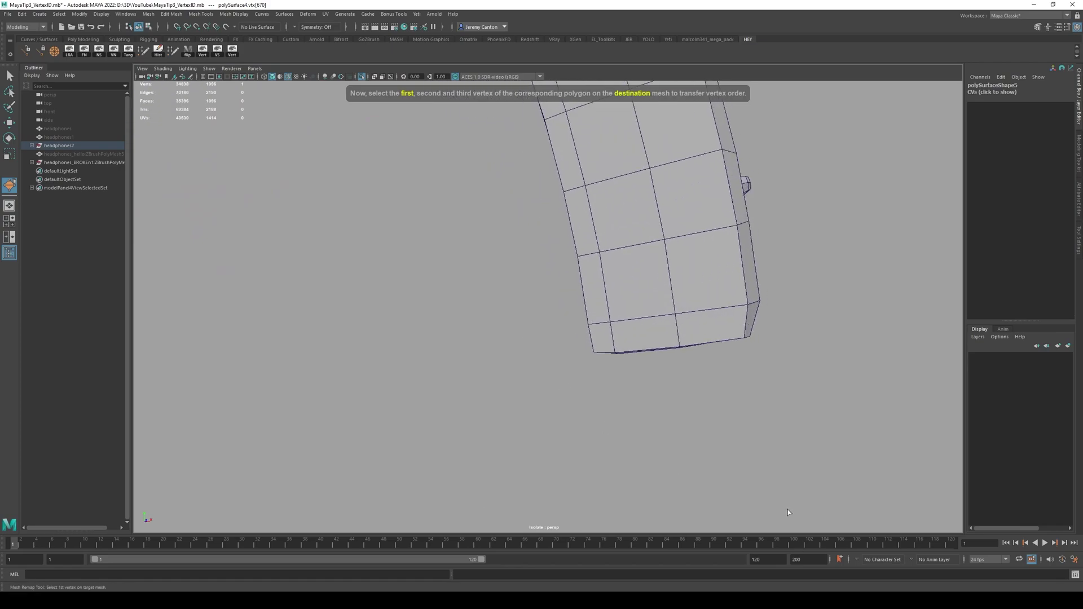
pyautogui.keyDown('alt'); pyautogui.moveTo(645, 307); pyautogui.dragTo(613, 335, button='middle'); pyautogui.keyUp('alt')
pyautogui.click(575, 351)
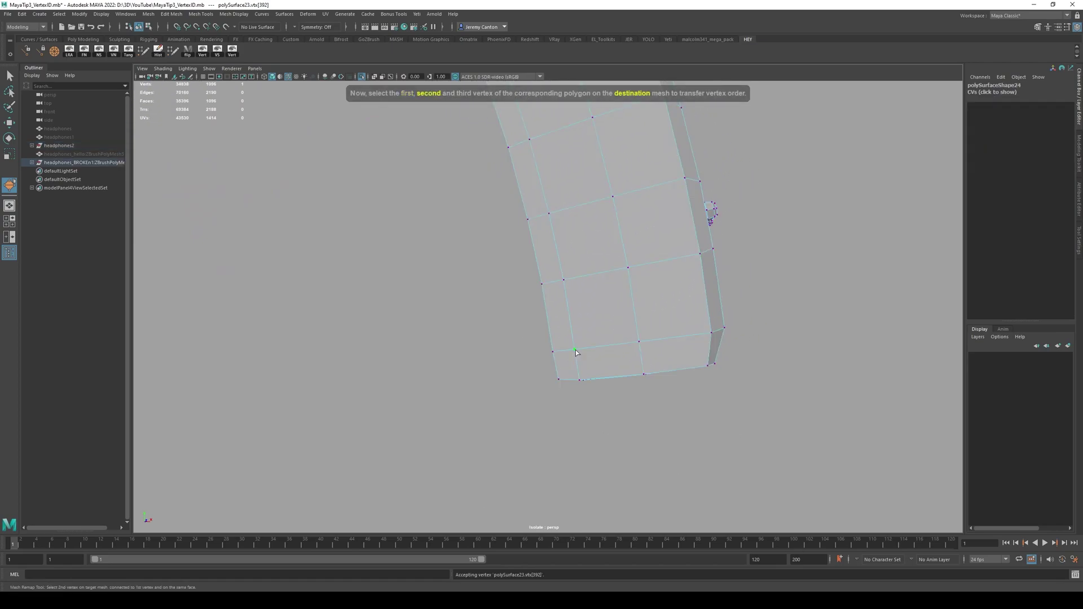
pyautogui.click(566, 280)
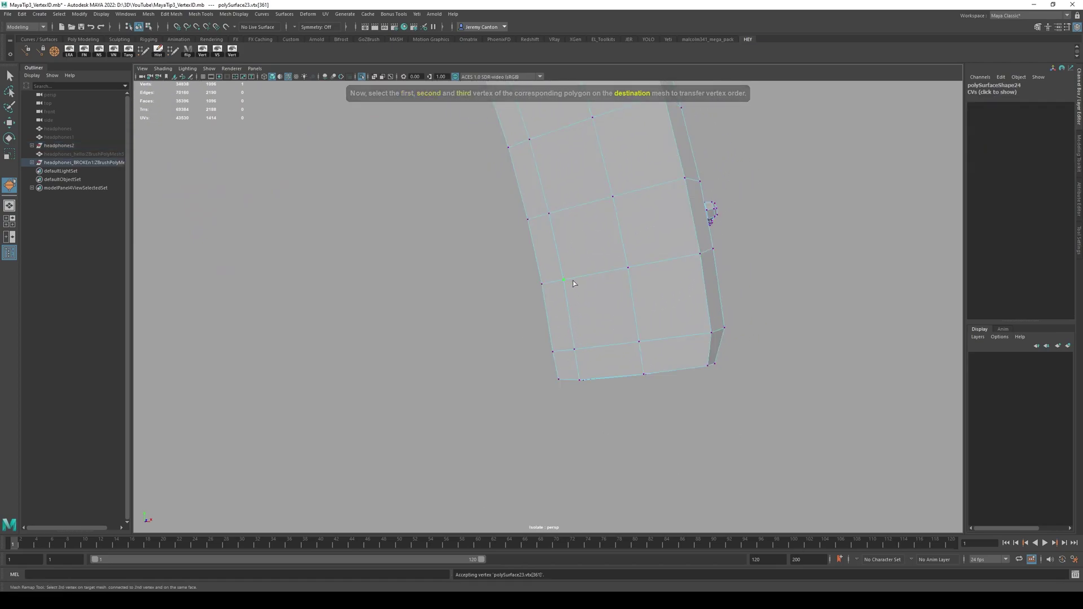
pyautogui.click(628, 267)
pyautogui.press('F8')
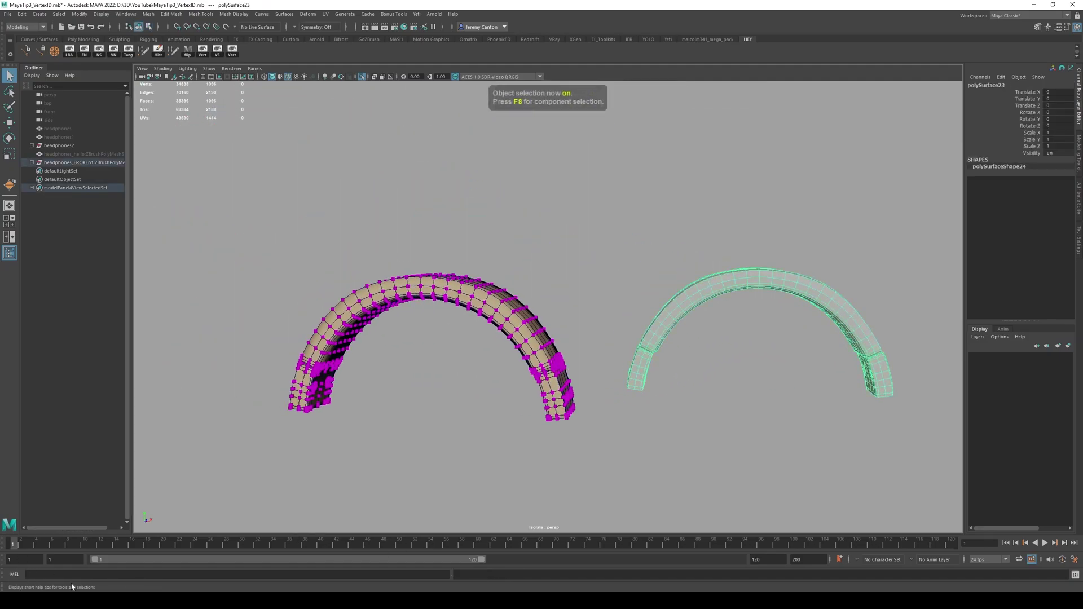
# Step: Increase the vertex display size for both headband pieces
pyautogui.keyDown('alt'); pyautogui.moveTo(618, 389); pyautogui.dragTo(546, 377, button='middle'); pyautogui.keyUp('alt')
pyautogui.scroll(2, 546, 377)
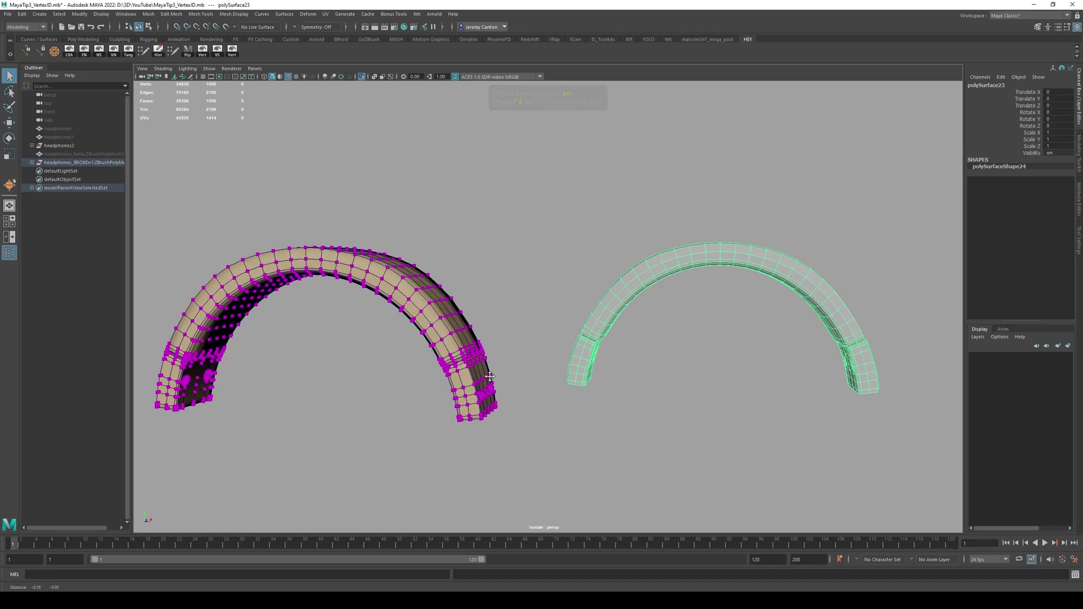
pyautogui.keyDown('alt'); pyautogui.moveTo(512, 271); pyautogui.dragTo(530, 264, button='middle'); pyautogui.keyUp('alt')
pyautogui.click(479, 307)
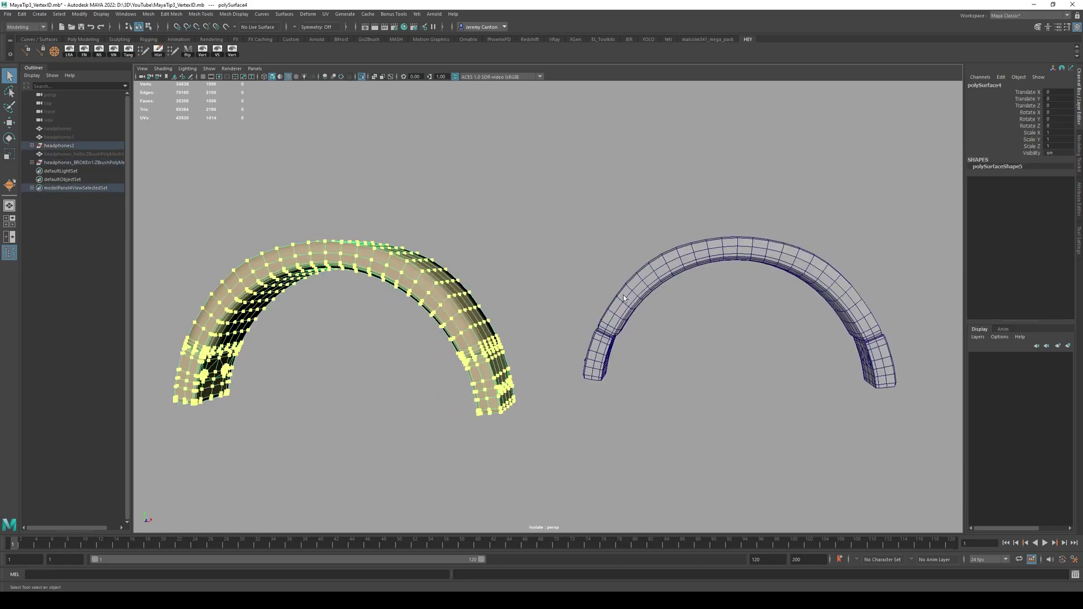
pyautogui.keyDown('shift'); pyautogui.click(624, 296); pyautogui.keyUp('shift')
pyautogui.keyDown('alt'); pyautogui.moveTo(732, 222); pyautogui.dragTo(677, 247); pyautogui.keyUp('alt')
pyautogui.click(217, 49)
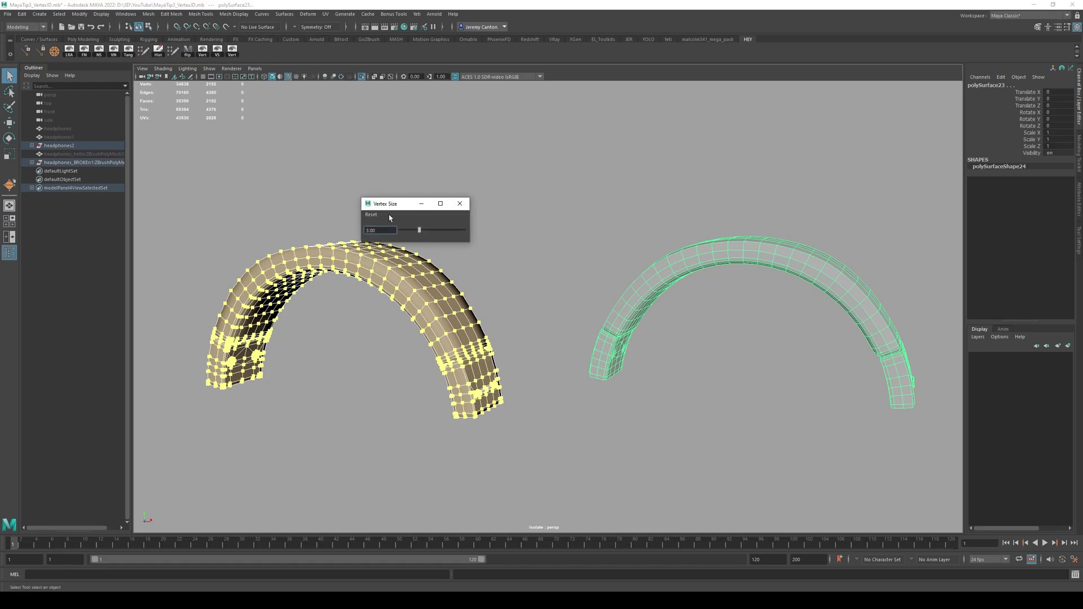
pyautogui.moveTo(419, 229); pyautogui.dragTo(451, 230)
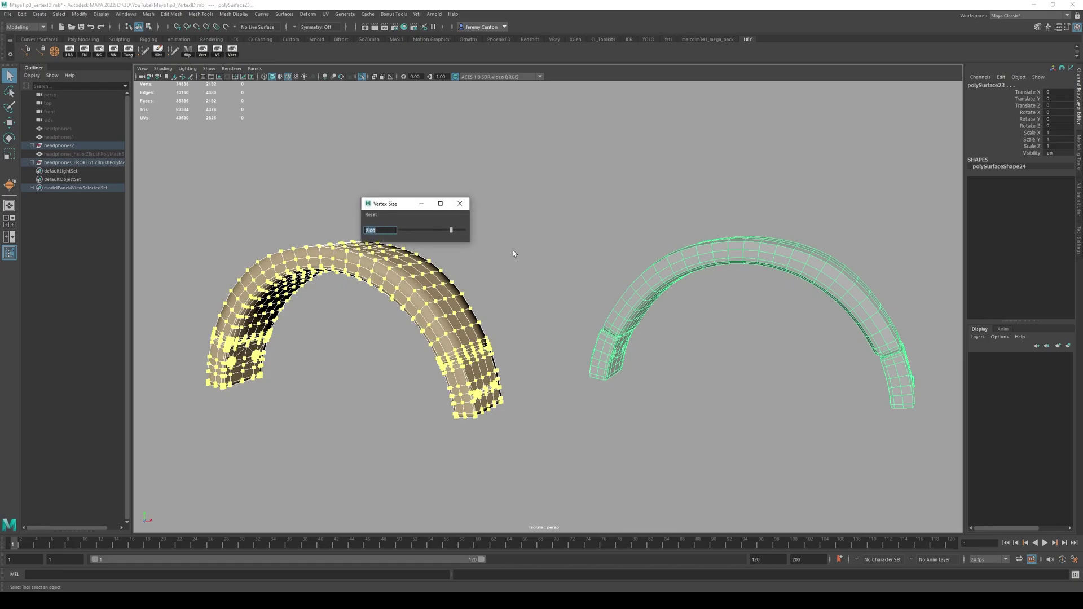
pyautogui.click(467, 208)
pyautogui.click(681, 221)
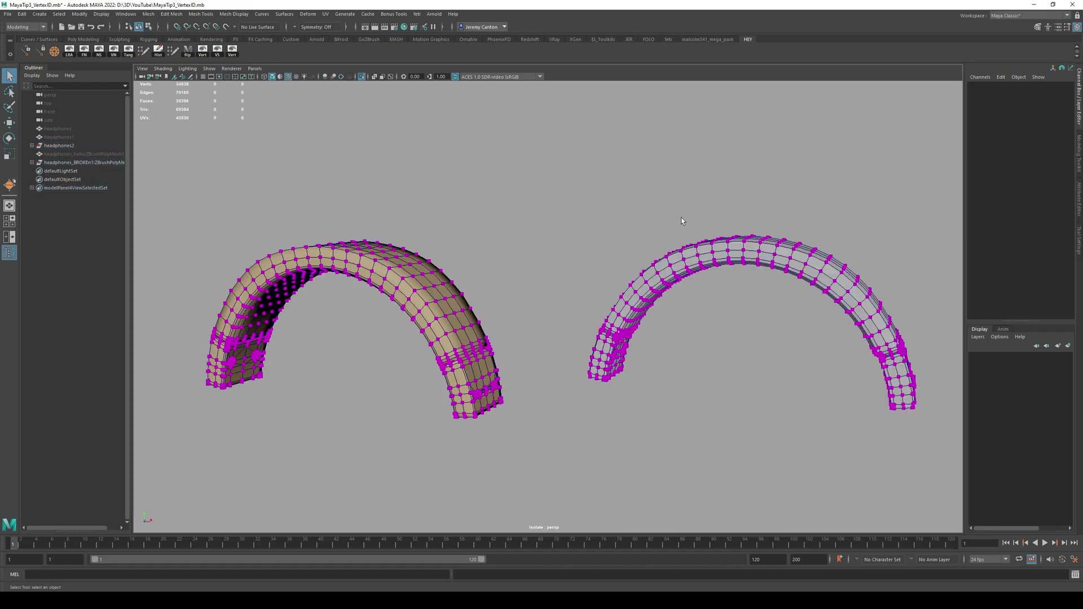
# Step: Turn on the vertex ID display for each of the two headband pieces
pyautogui.click(703, 255)
pyautogui.click(231, 50)
pyautogui.click(365, 254)
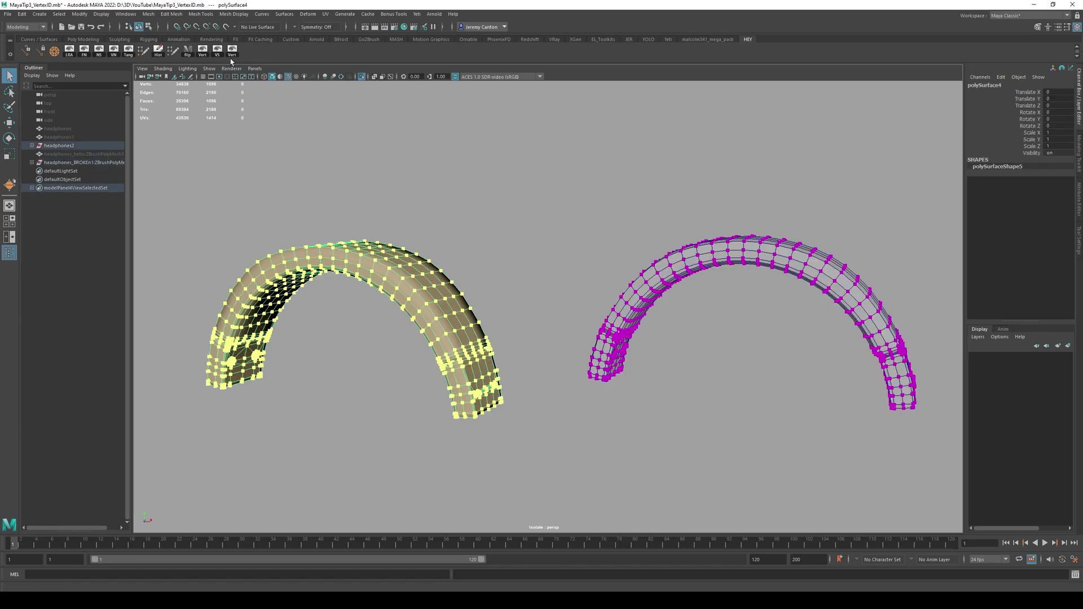
pyautogui.click(232, 52)
# Step: Compare the vertex IDs around the matching lower-end polygon on both headband pieces
pyautogui.keyDown('alt'); pyautogui.moveTo(431, 389); pyautogui.dragTo(477, 338, button='middle'); pyautogui.keyUp('alt')
pyautogui.keyDown('alt'); pyautogui.moveTo(476, 341); pyautogui.dragTo(637, 361, button='right'); pyautogui.keyUp('alt')
pyautogui.keyDown('alt'); pyautogui.moveTo(464, 415); pyautogui.dragTo(584, 237, button='middle'); pyautogui.keyUp('alt')
pyautogui.keyDown('alt'); pyautogui.moveTo(584, 237); pyautogui.dragTo(619, 418, button='right'); pyautogui.keyUp('alt')
pyautogui.keyDown('alt'); pyautogui.moveTo(344, 285); pyautogui.dragTo(419, 295); pyautogui.keyUp('alt')
pyautogui.keyDown('alt'); pyautogui.moveTo(418, 294); pyautogui.dragTo(458, 338, button='right'); pyautogui.keyUp('alt')
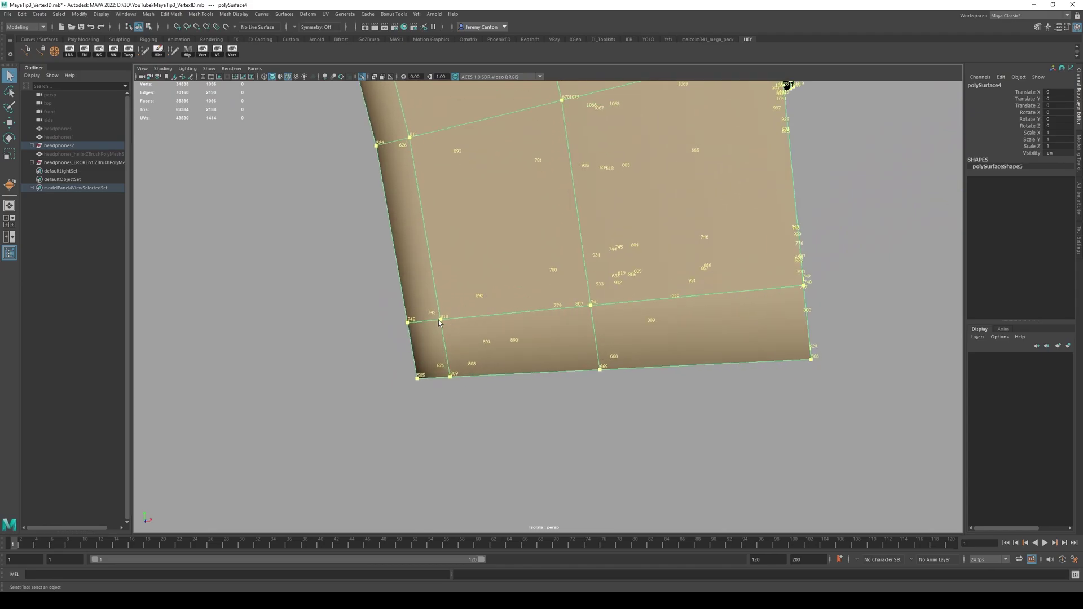
pyautogui.keyDown('alt'); pyautogui.moveTo(547, 117); pyautogui.dragTo(545, 136); pyautogui.keyUp('alt')
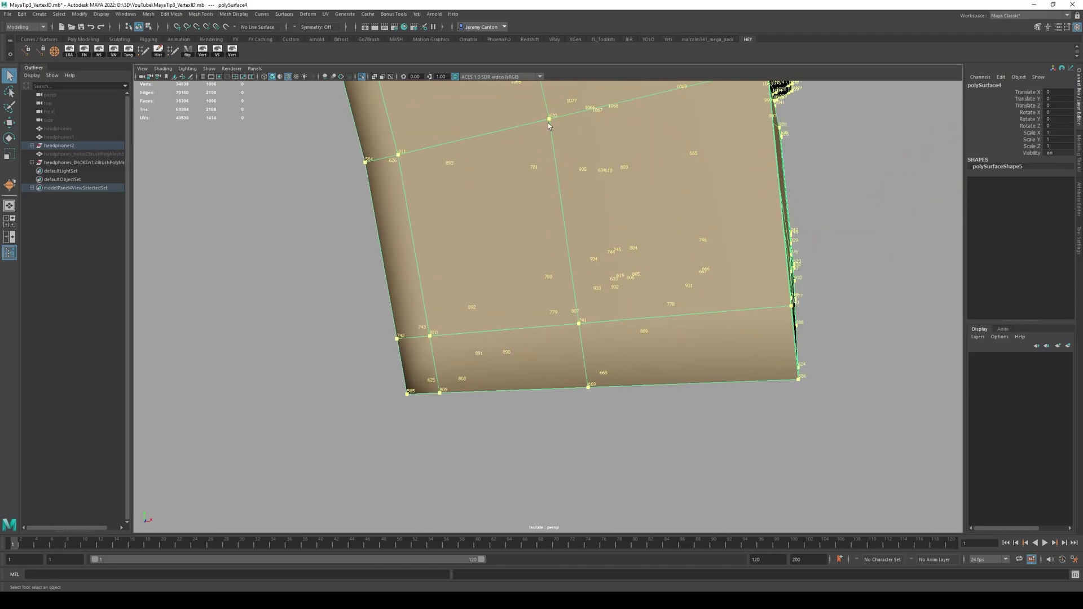
pyautogui.keyDown('alt'); pyautogui.moveTo(551, 122); pyautogui.dragTo(395, 113, button='right'); pyautogui.keyUp('alt')
pyautogui.keyDown('alt'); pyautogui.moveTo(898, 228); pyautogui.dragTo(389, 316, button='middle'); pyautogui.keyUp('alt')
pyautogui.keyDown('alt'); pyautogui.moveTo(389, 316); pyautogui.dragTo(552, 303); pyautogui.keyUp('alt')
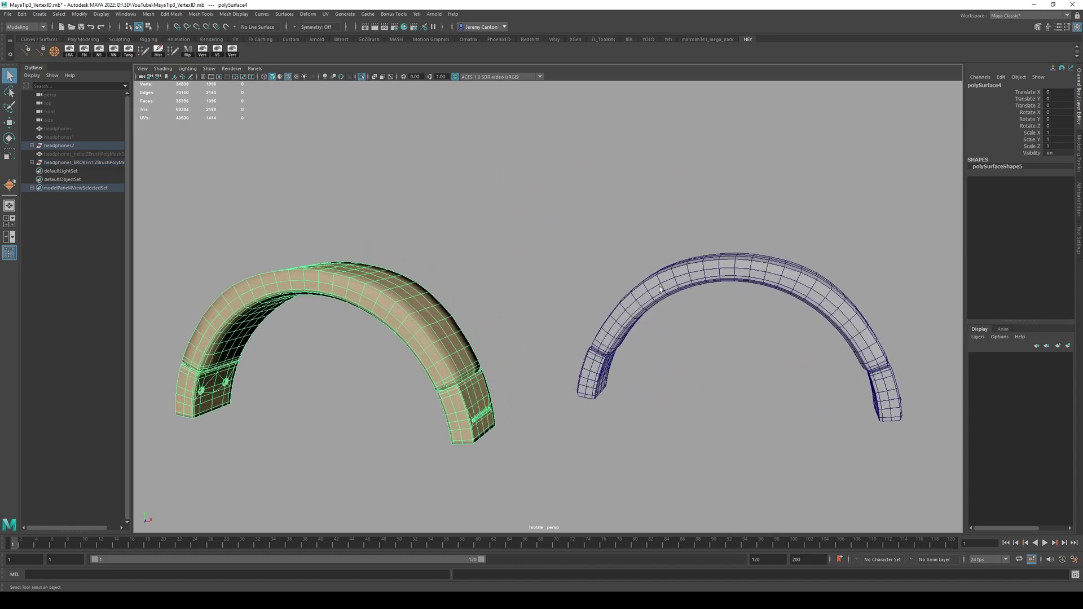
# Step: Create a blend shape on the broken headband piece with the headphones2 headband piece as its target, and show its attributes
pyautogui.keyDown('shift'); pyautogui.click(660, 289); pyautogui.keyUp('shift')
pyautogui.click(308, 14)
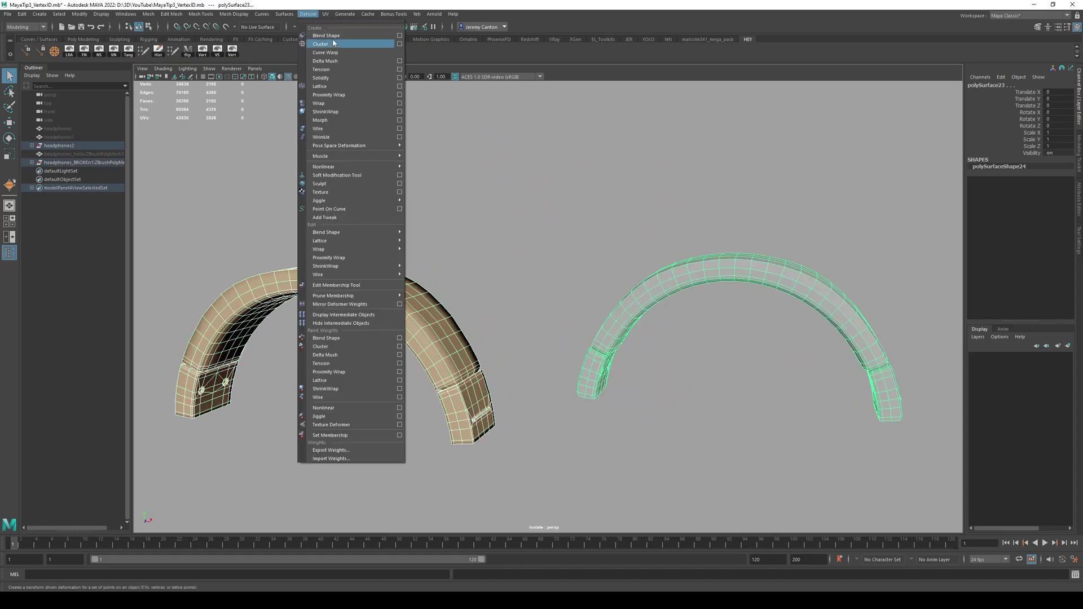
pyautogui.click(326, 35)
pyautogui.click(989, 180)
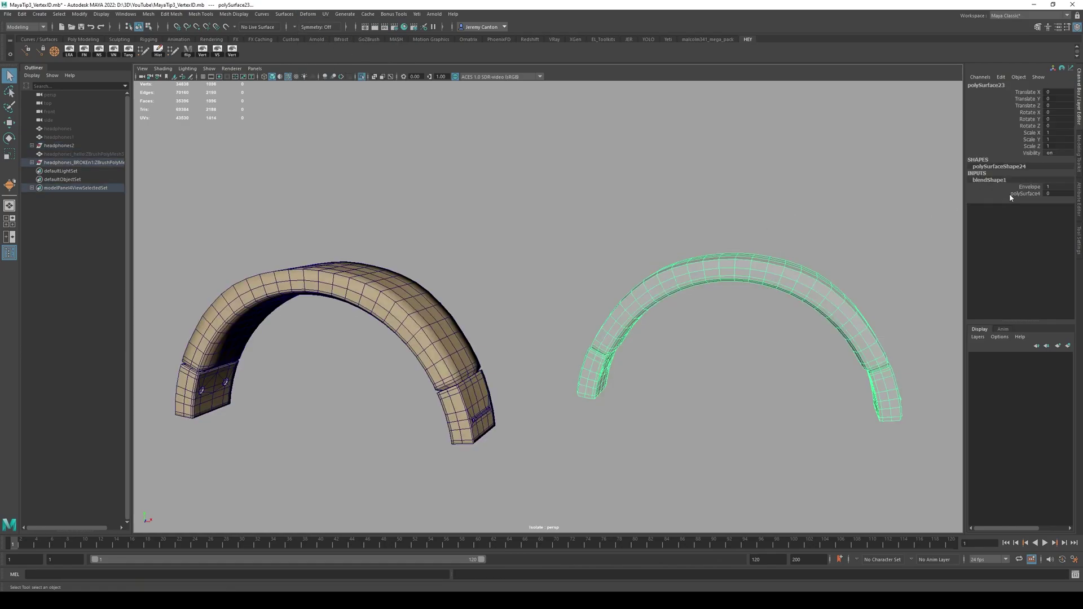
# Step: Set the blend shape's polySurface4 weight to 1 and inspect the deformed headband
pyautogui.click(1011, 195)
pyautogui.moveTo(716, 217); pyautogui.dragTo(818, 220, button='middle')
pyautogui.keyDown('alt'); pyautogui.moveTo(818, 220); pyautogui.dragTo(756, 240); pyautogui.keyUp('alt')
pyautogui.keyDown('alt'); pyautogui.moveTo(756, 240); pyautogui.dragTo(686, 182, button='middle'); pyautogui.keyUp('alt')
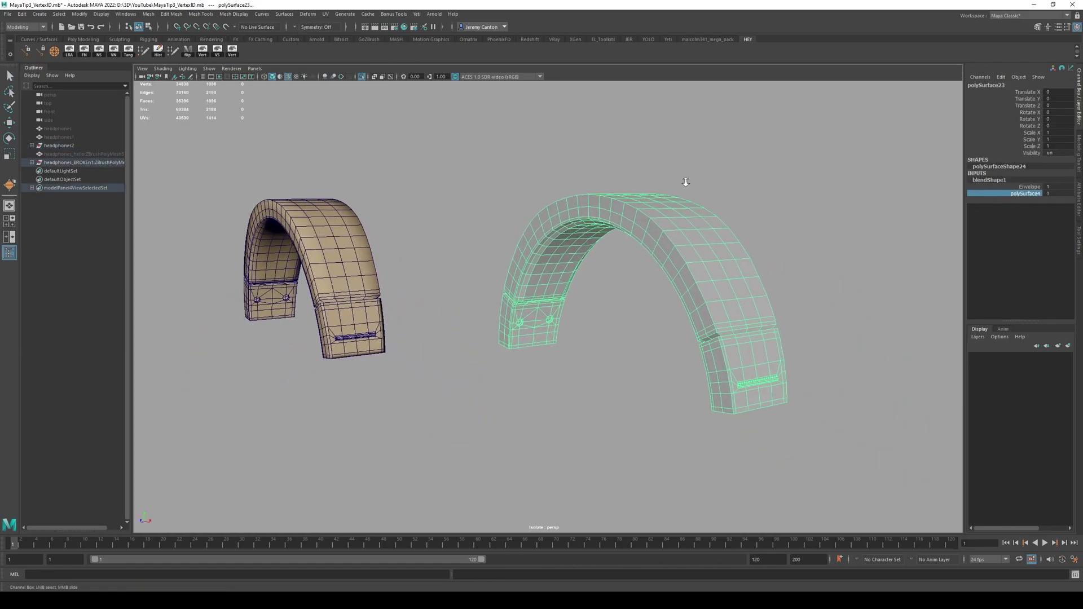
pyautogui.scroll(5, 685, 181)
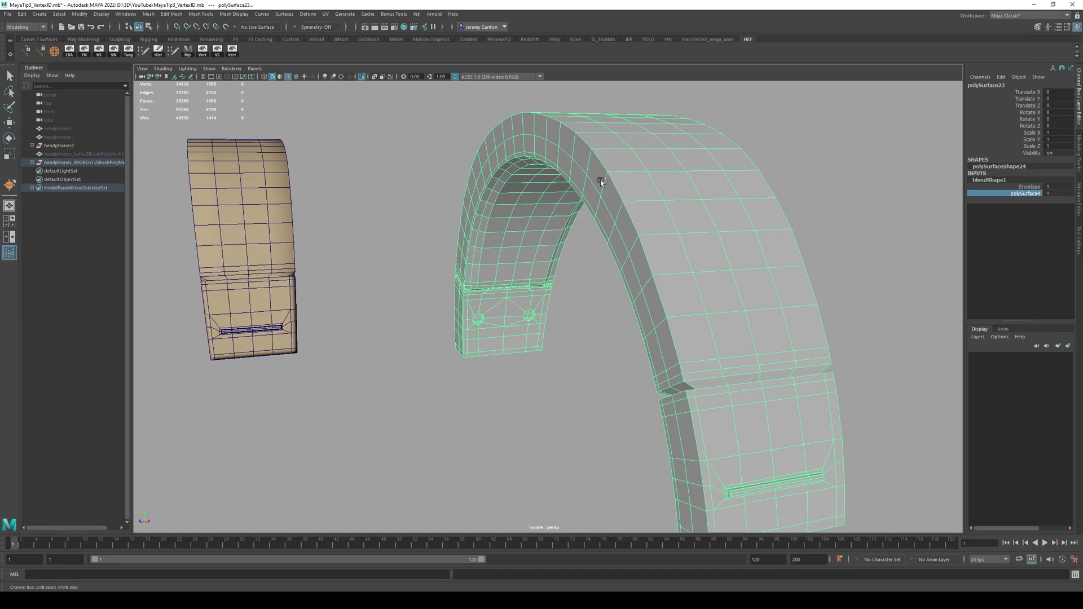
# Step: Test the blend by lowering the polySurface4 weight and returning it to 1, and exit isolation to show both full headphones
pyautogui.moveTo(644, 178); pyautogui.dragTo(423, 180, button='middle')
pyautogui.moveTo(514, 181); pyautogui.dragTo(660, 207, button='middle')
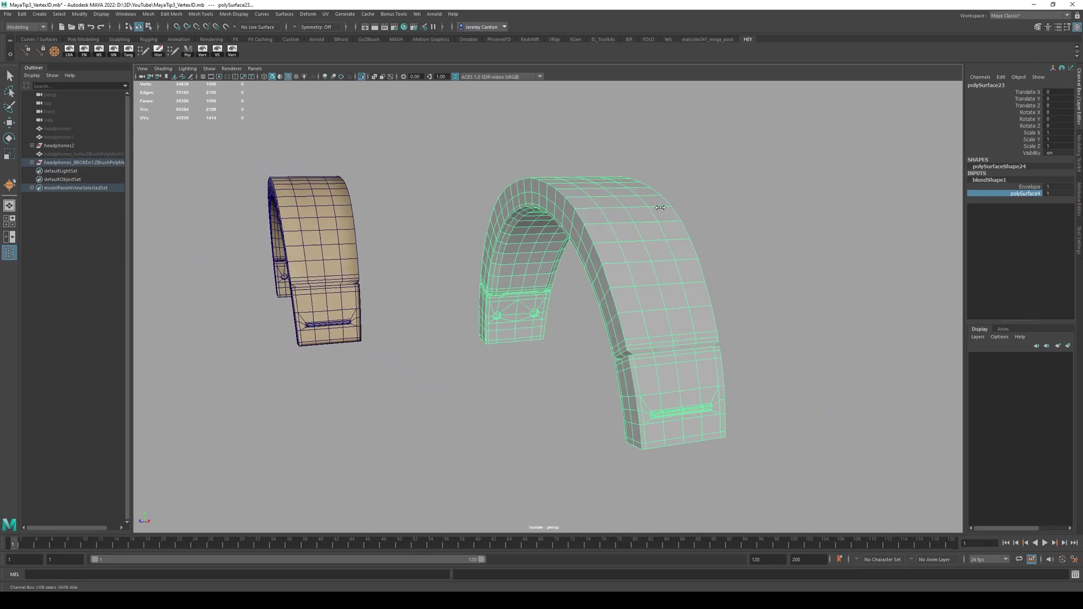
pyautogui.keyDown('alt'); pyautogui.moveTo(584, 218); pyautogui.dragTo(612, 234); pyautogui.keyUp('alt')
pyautogui.hotkey('ctrl', '1')
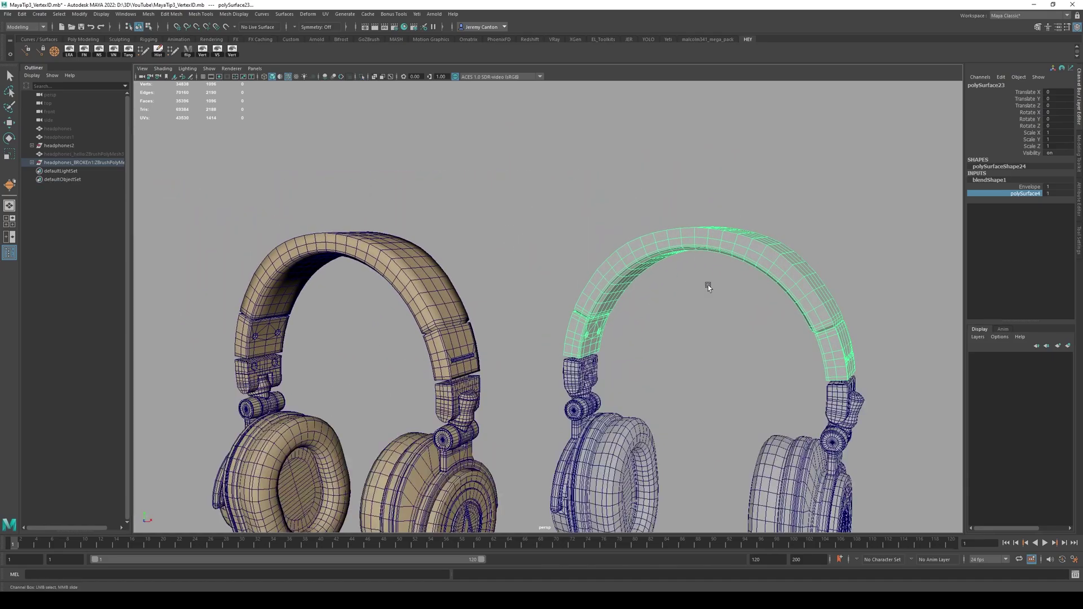
# Step: Check the separated pieces of both full headphones by selecting the connectors below the headbands and the parts of headphones2
pyautogui.keyDown('alt'); pyautogui.moveTo(709, 285); pyautogui.dragTo(566, 248, button='right'); pyautogui.keyUp('alt')
pyautogui.press('q')
pyautogui.press('F8')
pyautogui.press('F8')
pyautogui.click(554, 309)
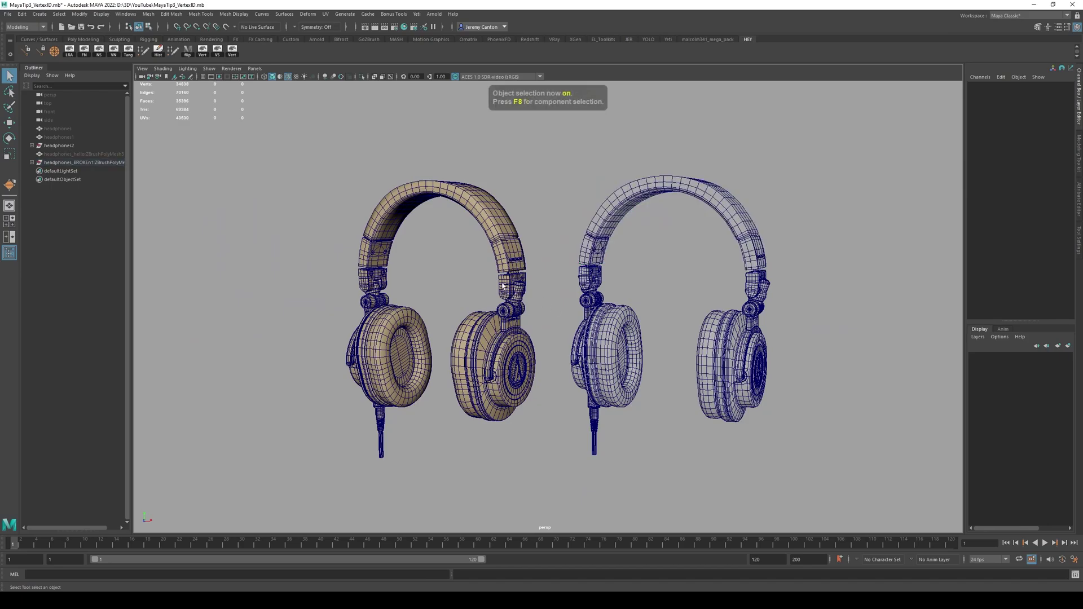
pyautogui.click(513, 286)
pyautogui.click(590, 281)
pyautogui.click(752, 291)
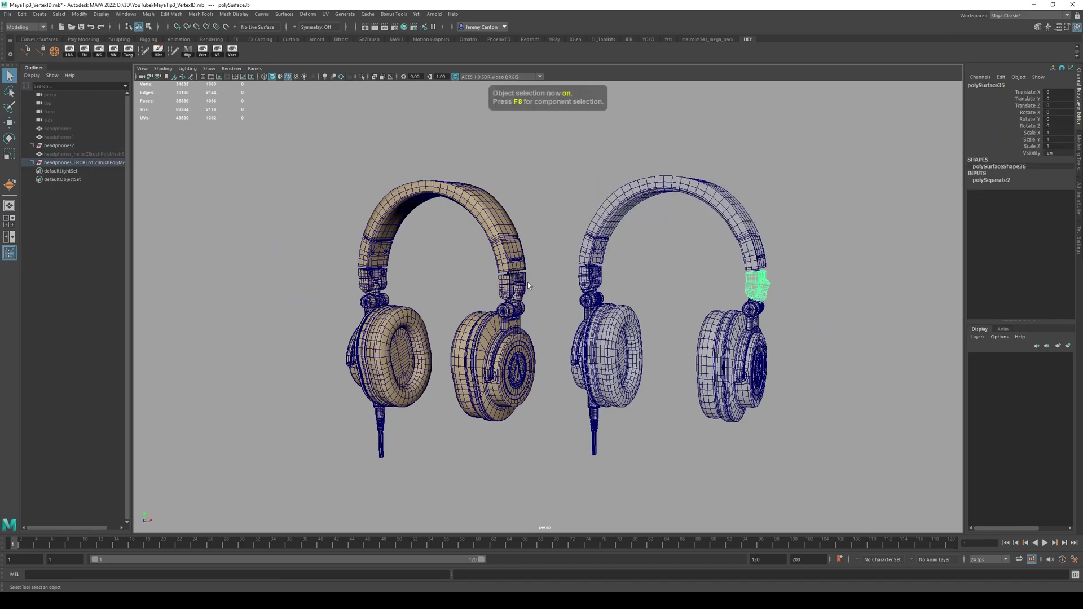
pyautogui.moveTo(571, 151); pyautogui.dragTo(364, 405)
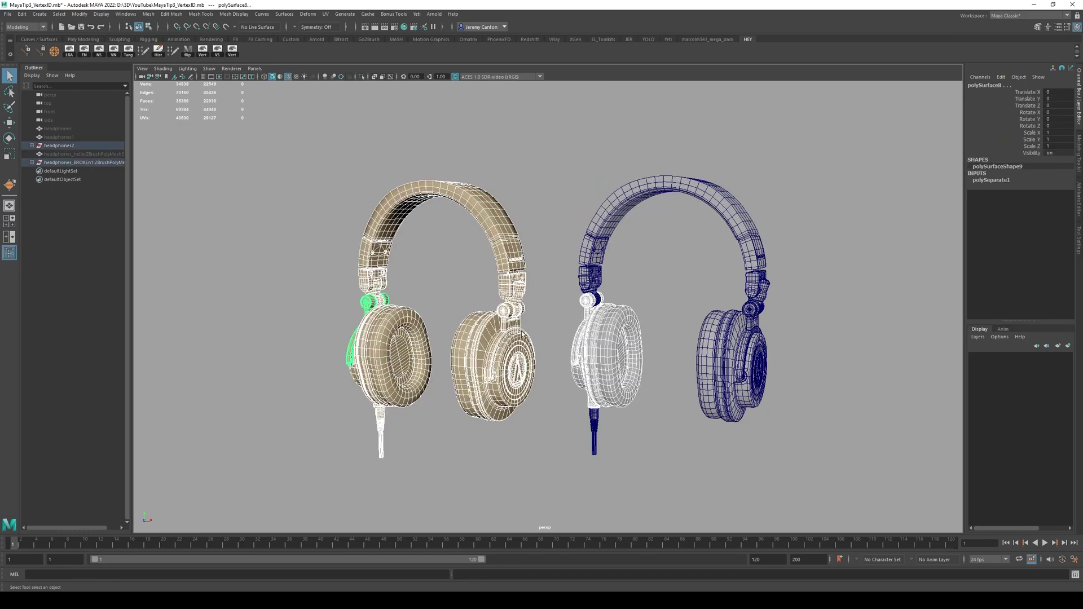
pyautogui.click(504, 316)
# Step: Clear the selection and select the matching ear cup pieces on headphones2 and the broken headphones to compare them
pyautogui.press('F8')
pyautogui.press('F8')
pyautogui.keyDown('alt'); pyautogui.moveTo(492, 337); pyautogui.dragTo(536, 340); pyautogui.keyUp('alt')
pyautogui.keyDown('alt'); pyautogui.moveTo(497, 350); pyautogui.dragTo(530, 361, button='right'); pyautogui.keyUp('alt')
pyautogui.click(492, 363)
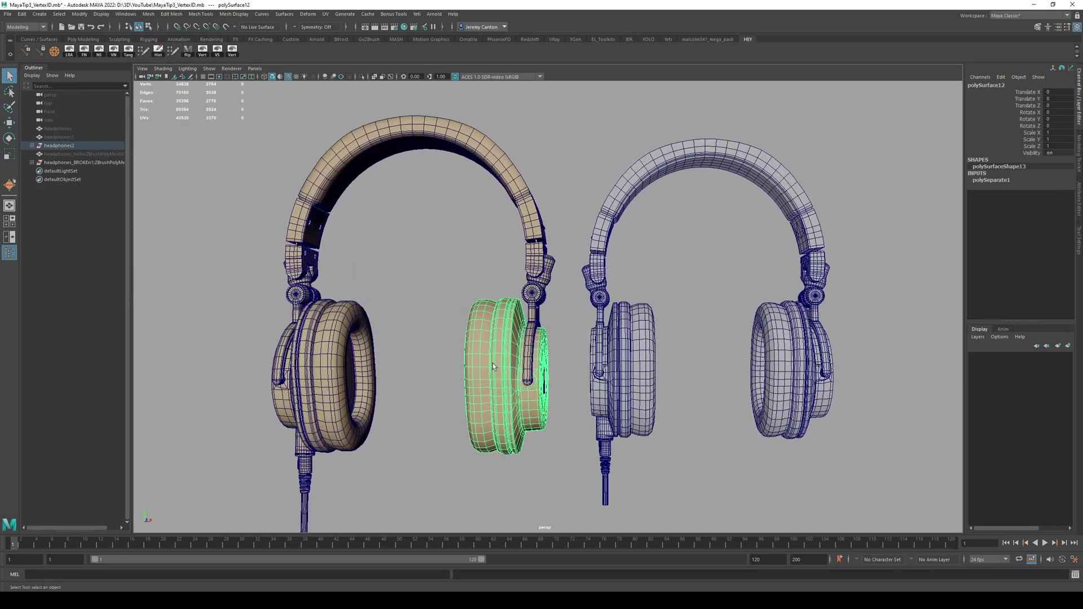
pyautogui.click(793, 359)
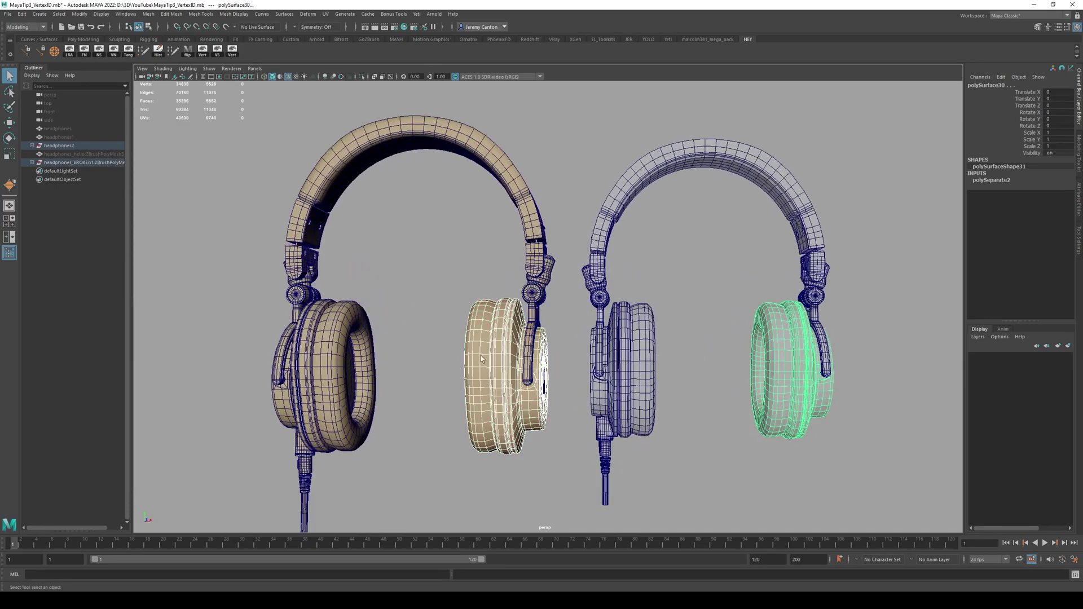
pyautogui.keyDown('alt'); pyautogui.moveTo(844, 377); pyautogui.dragTo(833, 379); pyautogui.keyUp('alt')
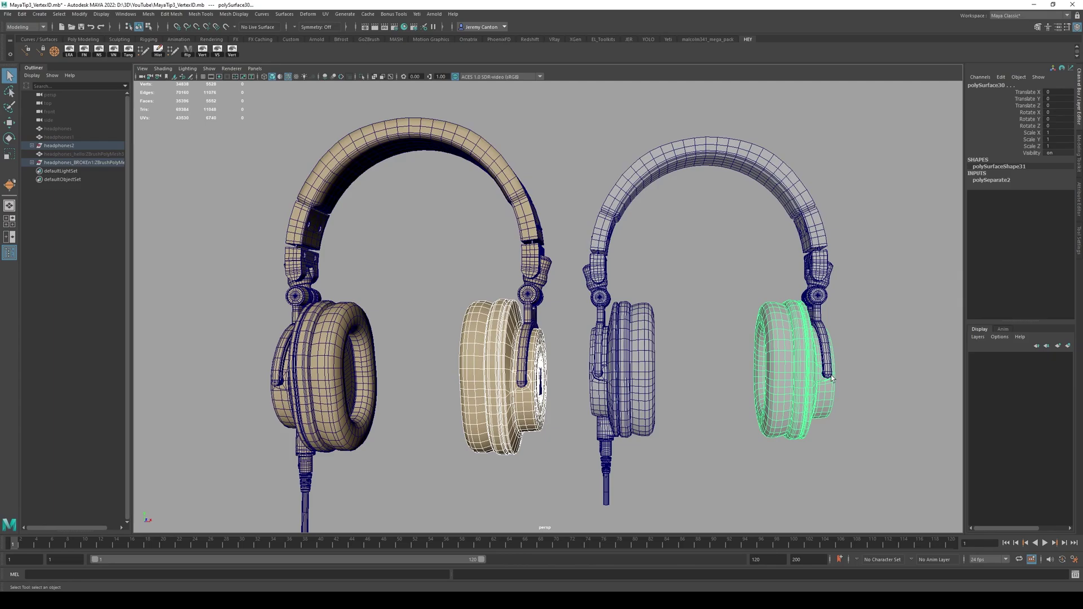
pyautogui.keyDown('alt'); pyautogui.moveTo(833, 378); pyautogui.dragTo(652, 349); pyautogui.keyUp('alt')
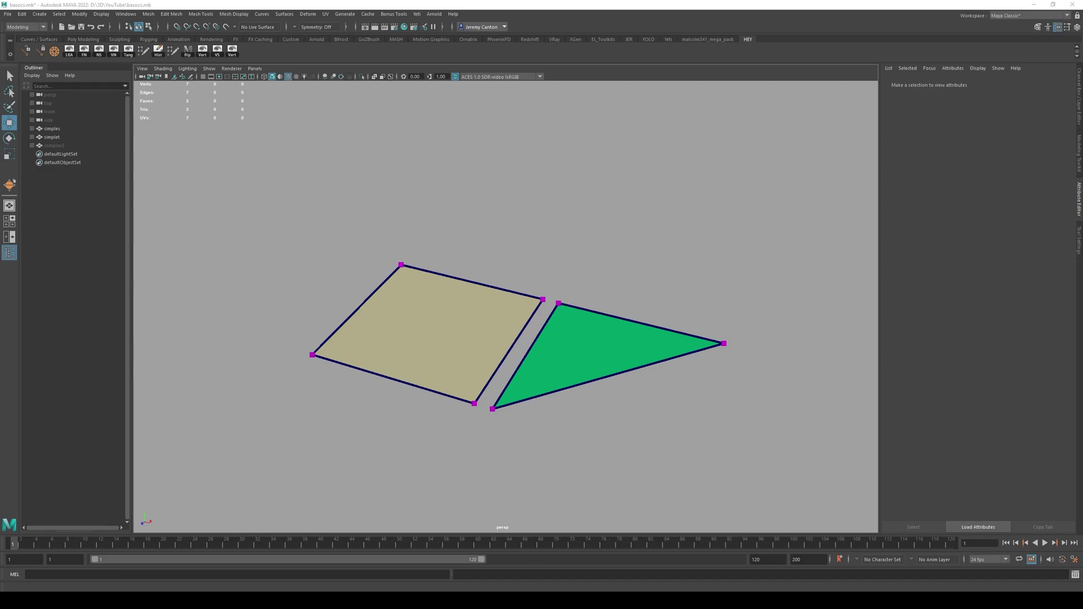
# Step: Switch to the MayaTip3 folder in File Explorer and open 1_square.obj in Notepad beside the square and triangle scene
pyautogui.click(173, 600)
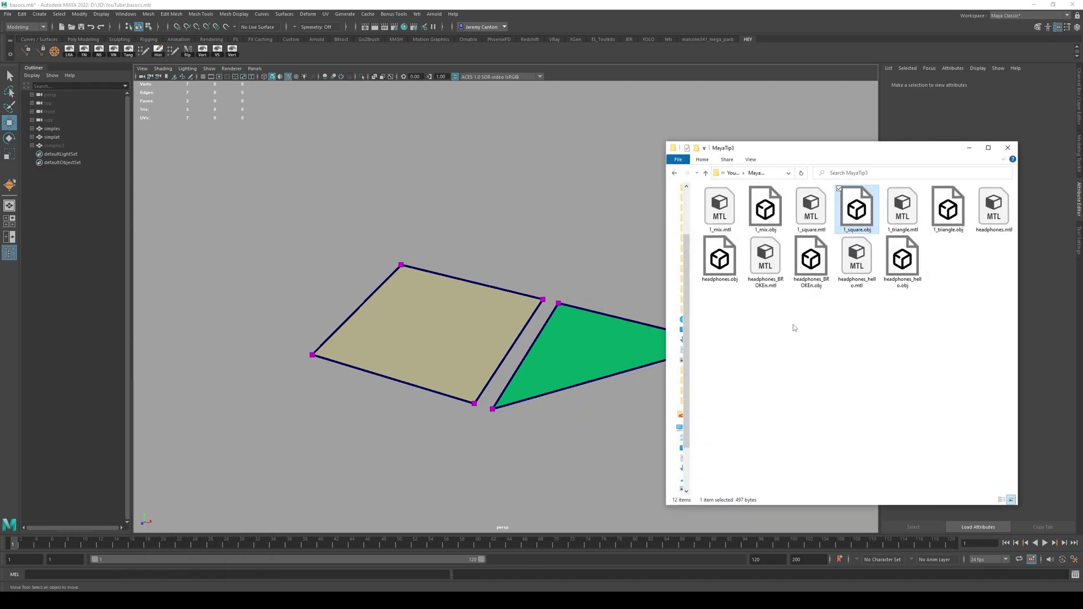
pyautogui.click(232, 601)
pyautogui.moveTo(857, 213); pyautogui.dragTo(412, 265)
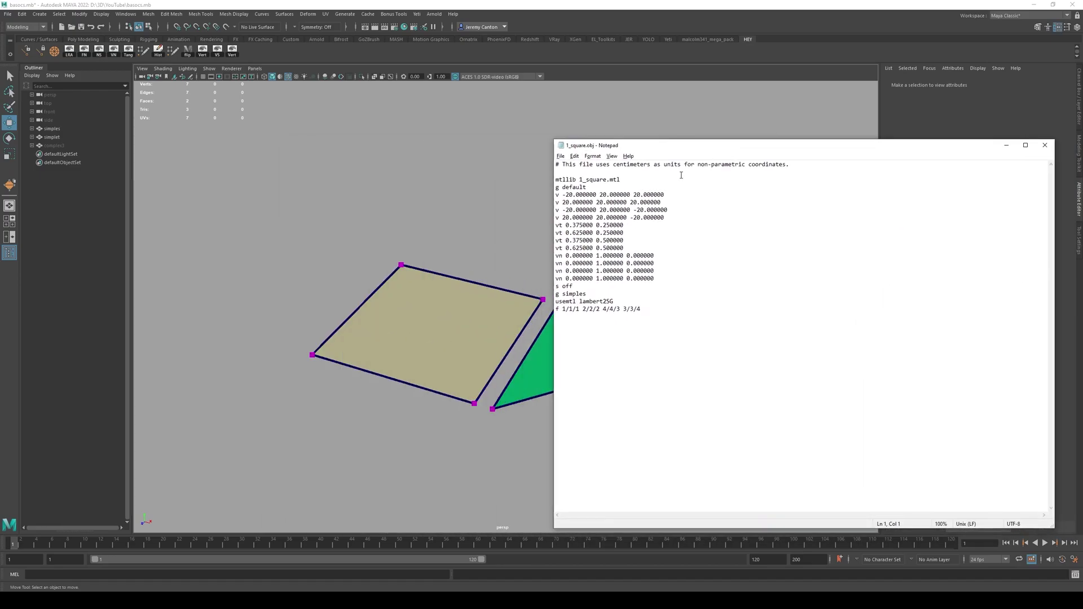